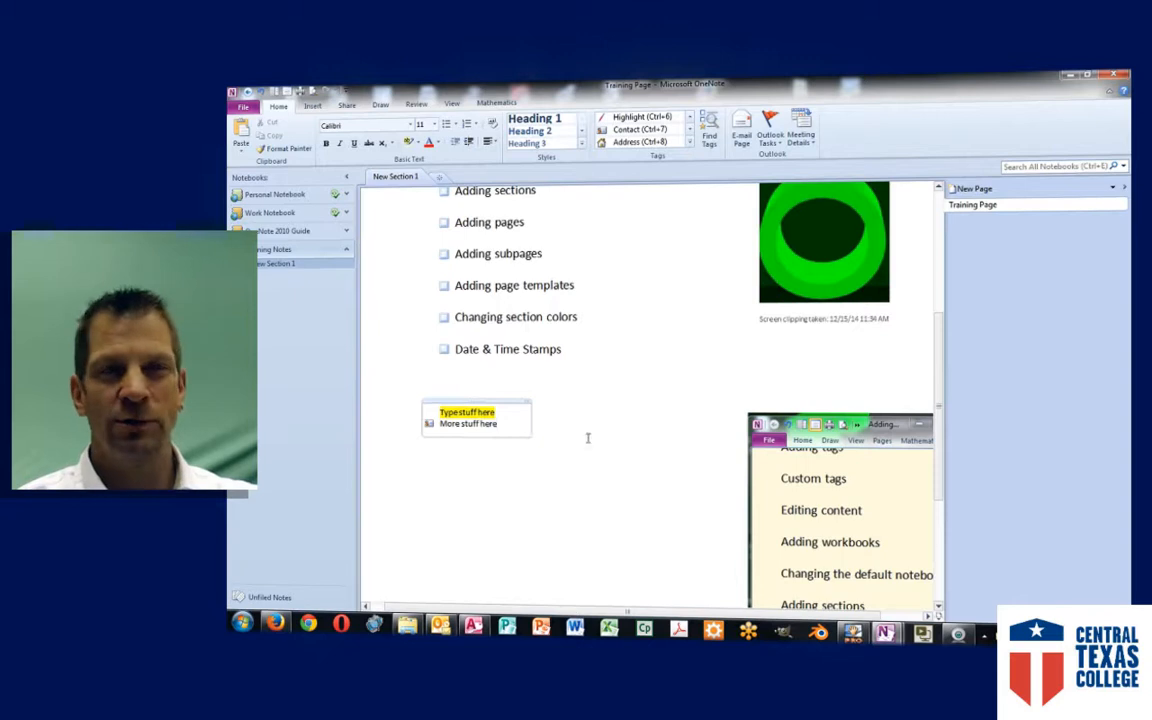
Step: Show a summary of all tags used in the notebook and jump to the contact-tagged note "More stuff here"
scroll(630, 432, up, 3)
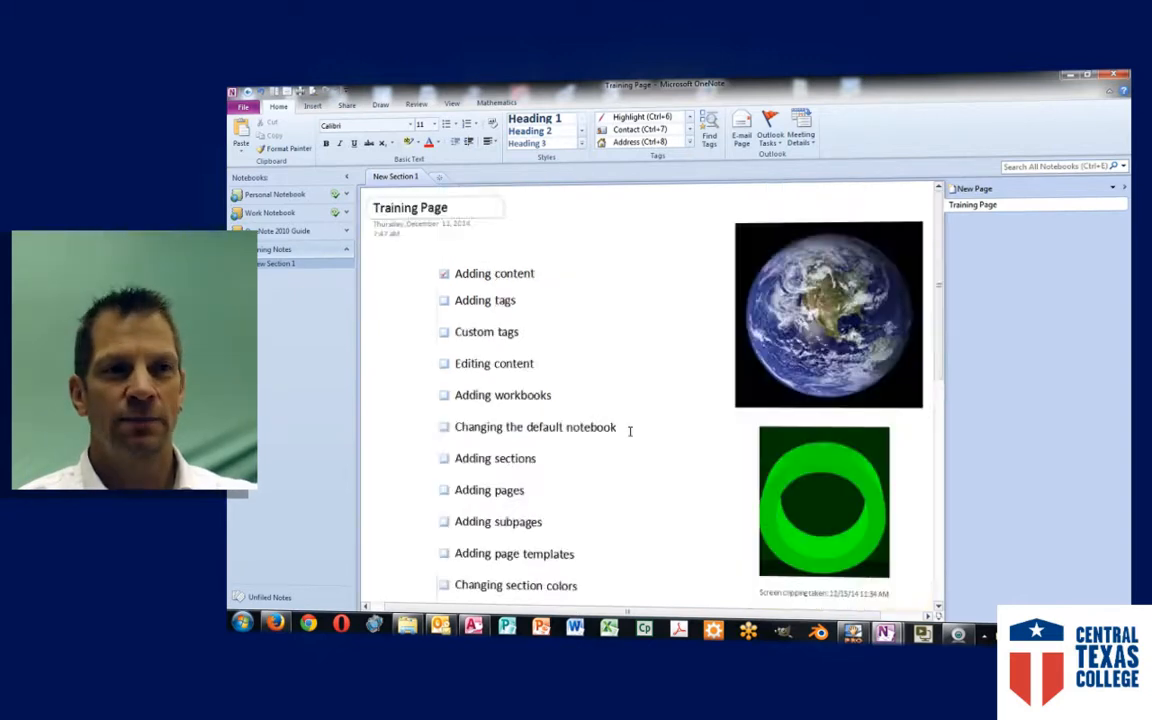
scroll(674, 407, down, 2)
scroll(676, 402, up, 2)
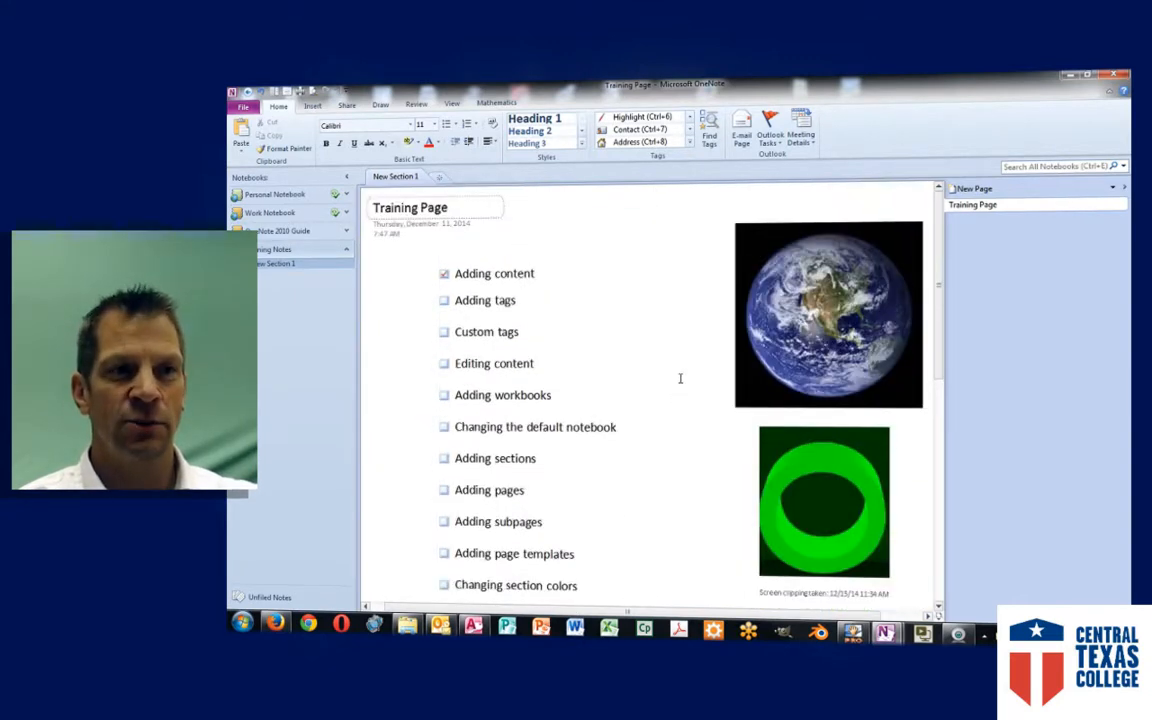
scroll(680, 378, down, 2)
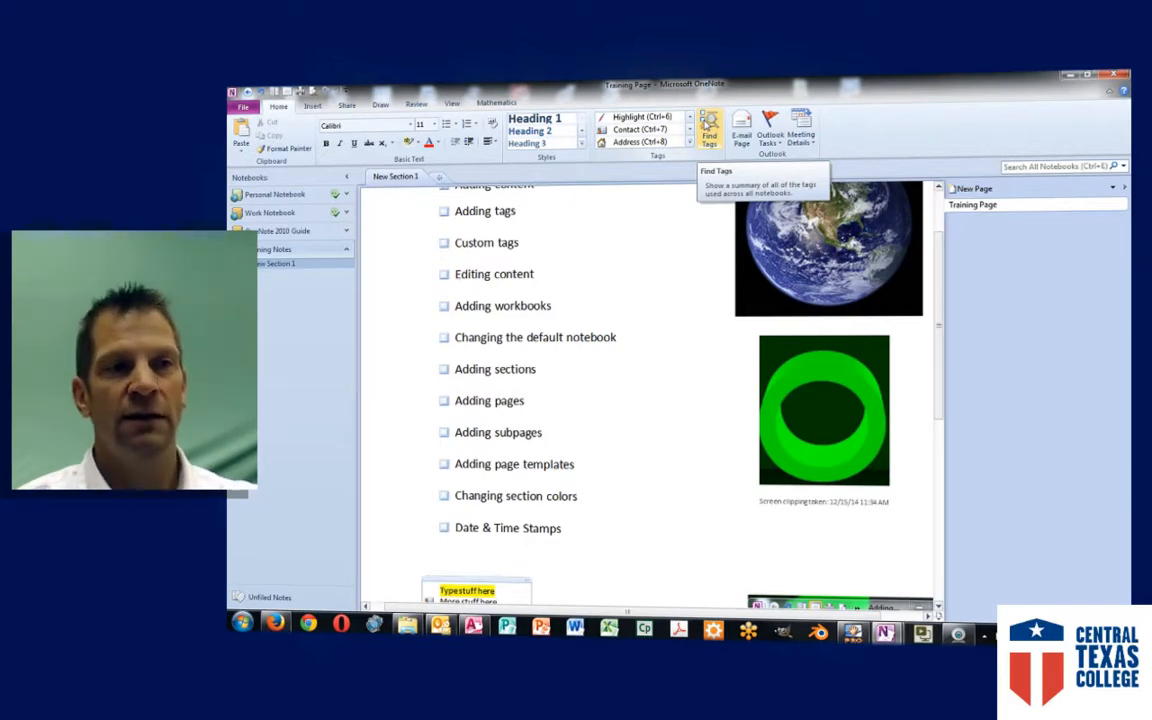
scroll(666, 198, up, 2)
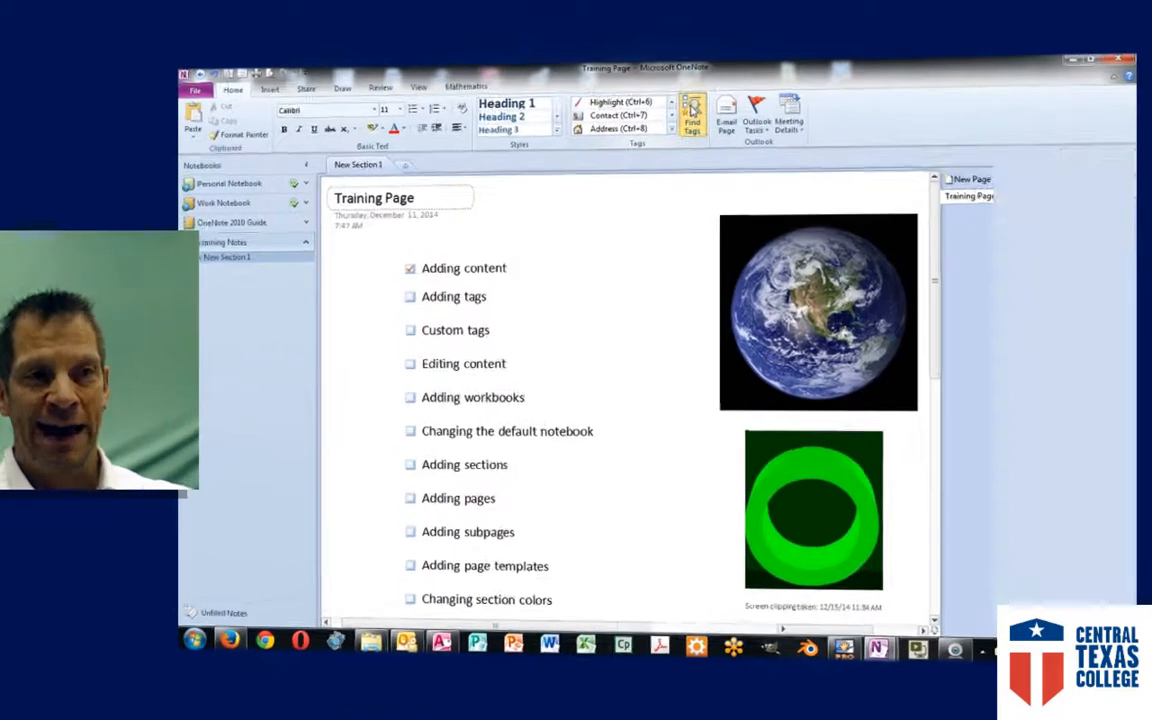
click(708, 125)
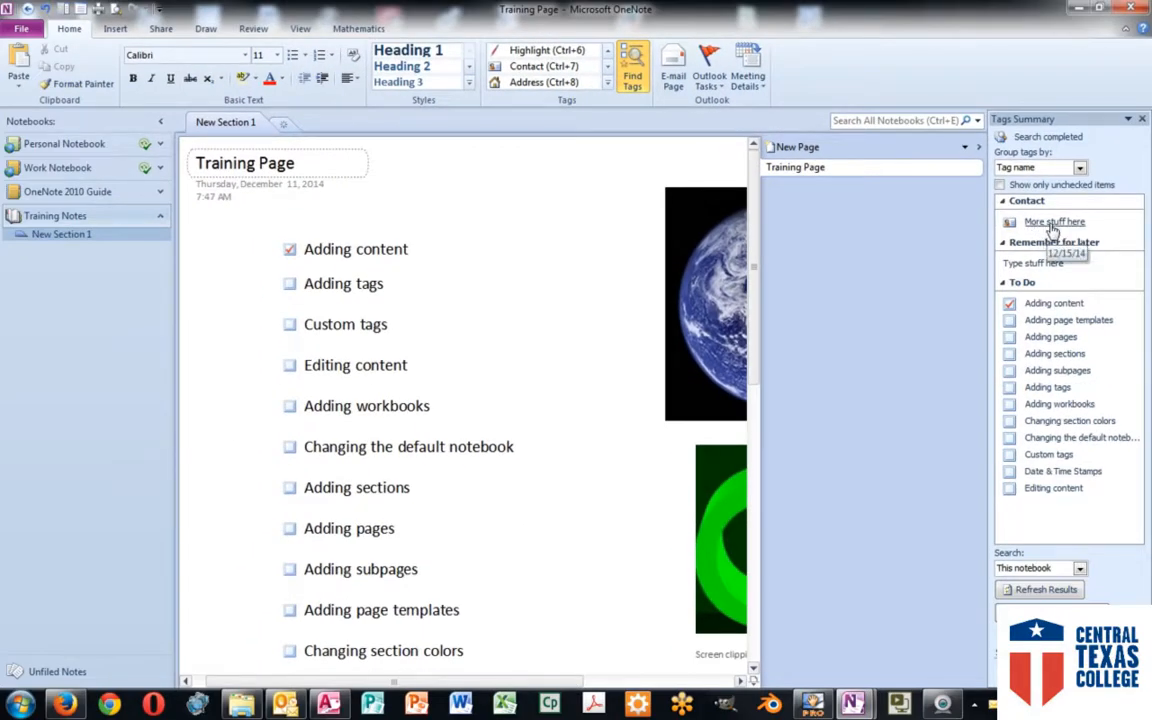
click(1055, 222)
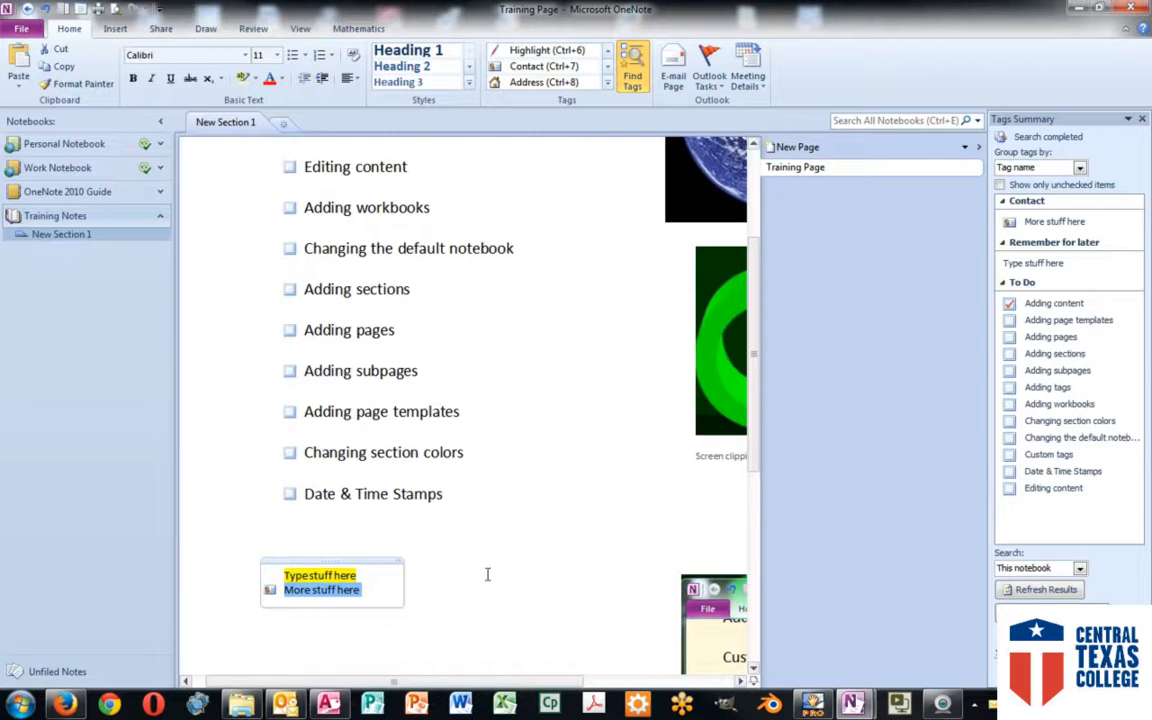
Step: Close the tags summary and check off the "Adding tags" item in the to-do list
click(1142, 120)
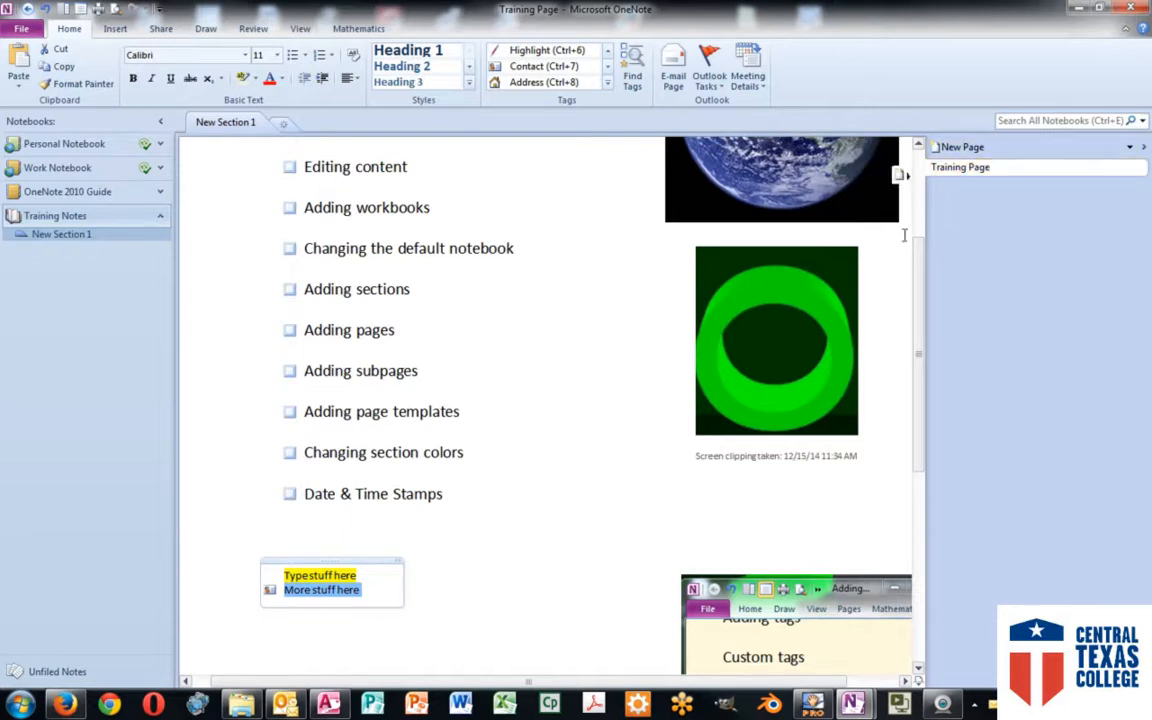
scroll(582, 411, up, 3)
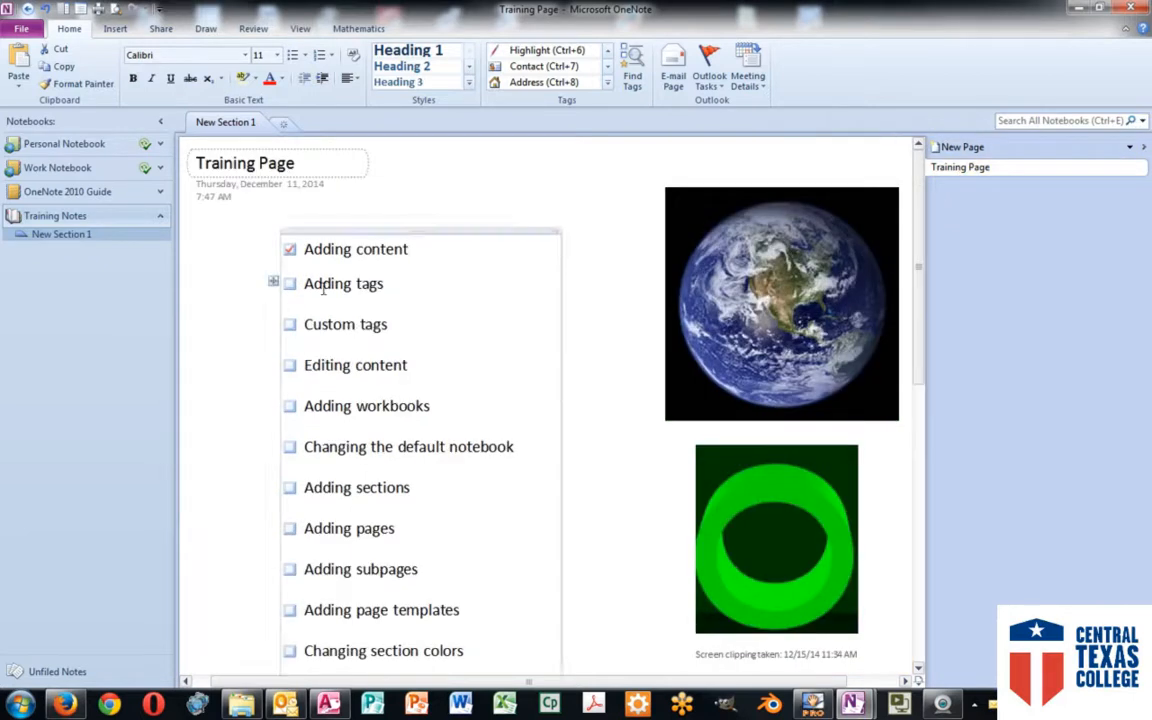
click(290, 286)
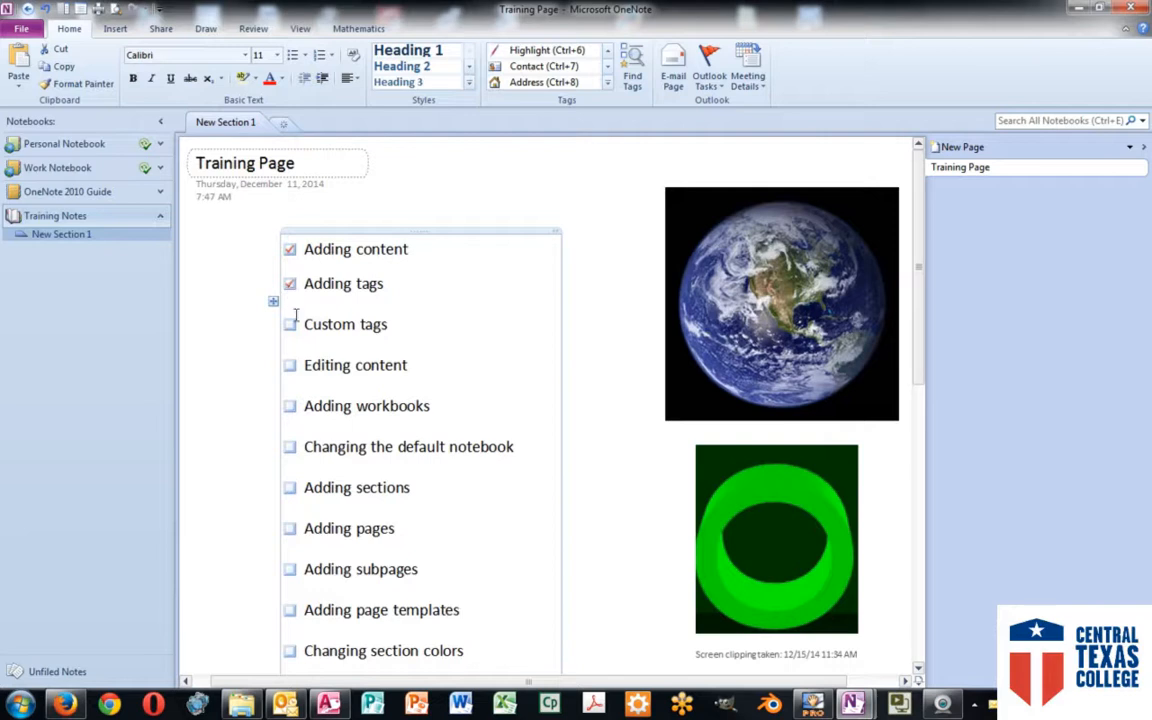
Step: Start a new custom tag and set its display name to "For" followed by the colleague's first name
click(608, 85)
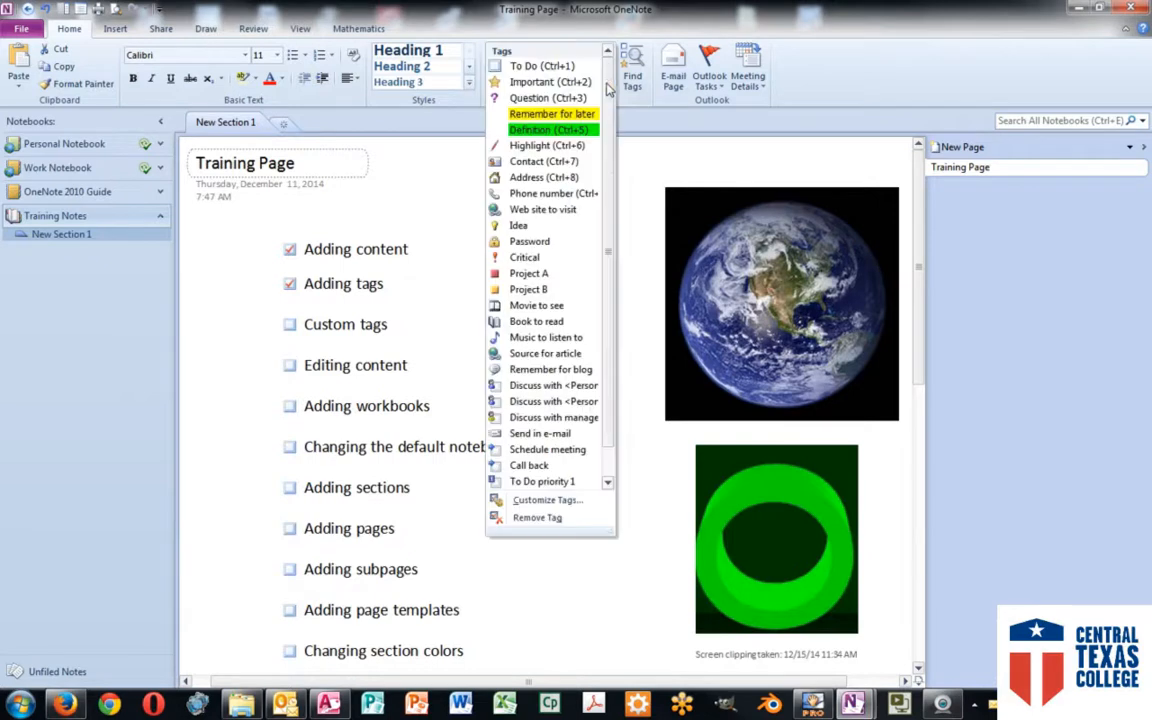
drag(612, 415, 613, 488)
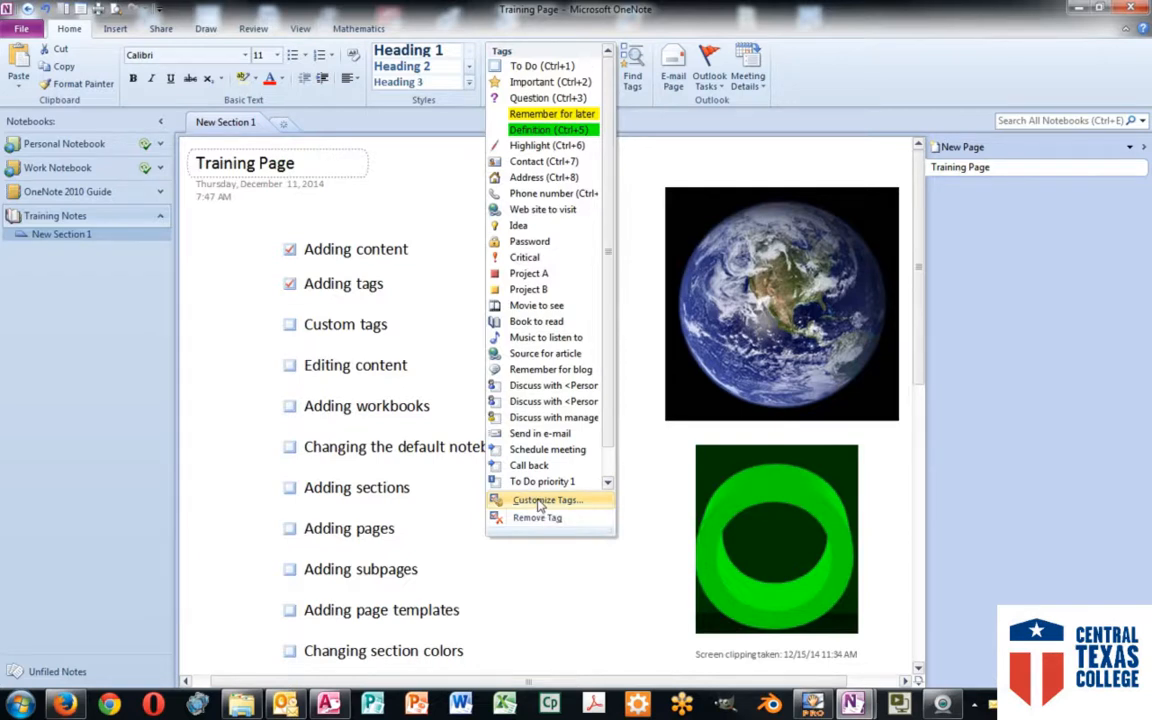
click(539, 501)
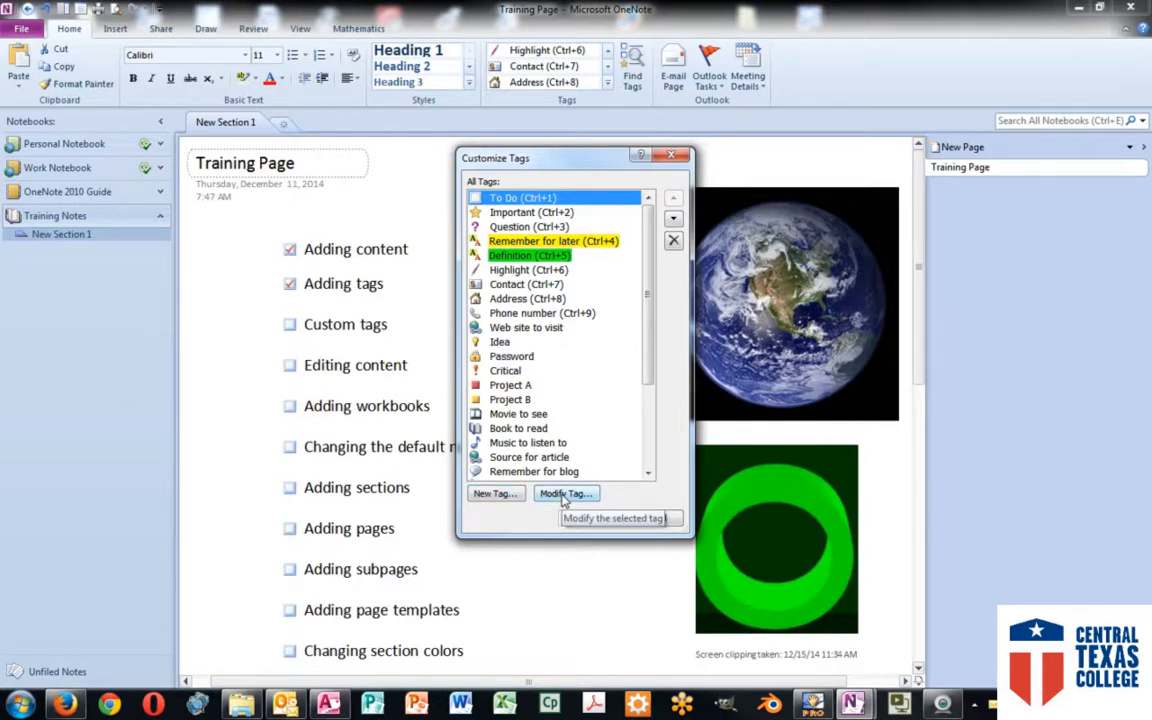
click(492, 494)
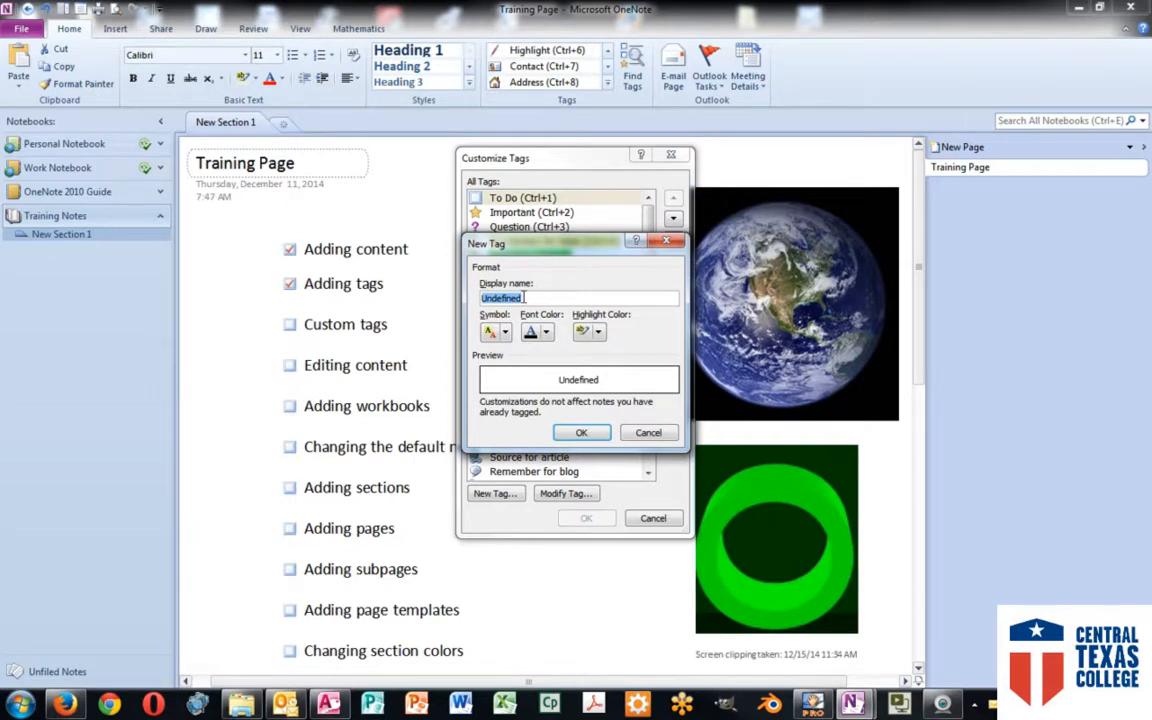
text(For Brenda)
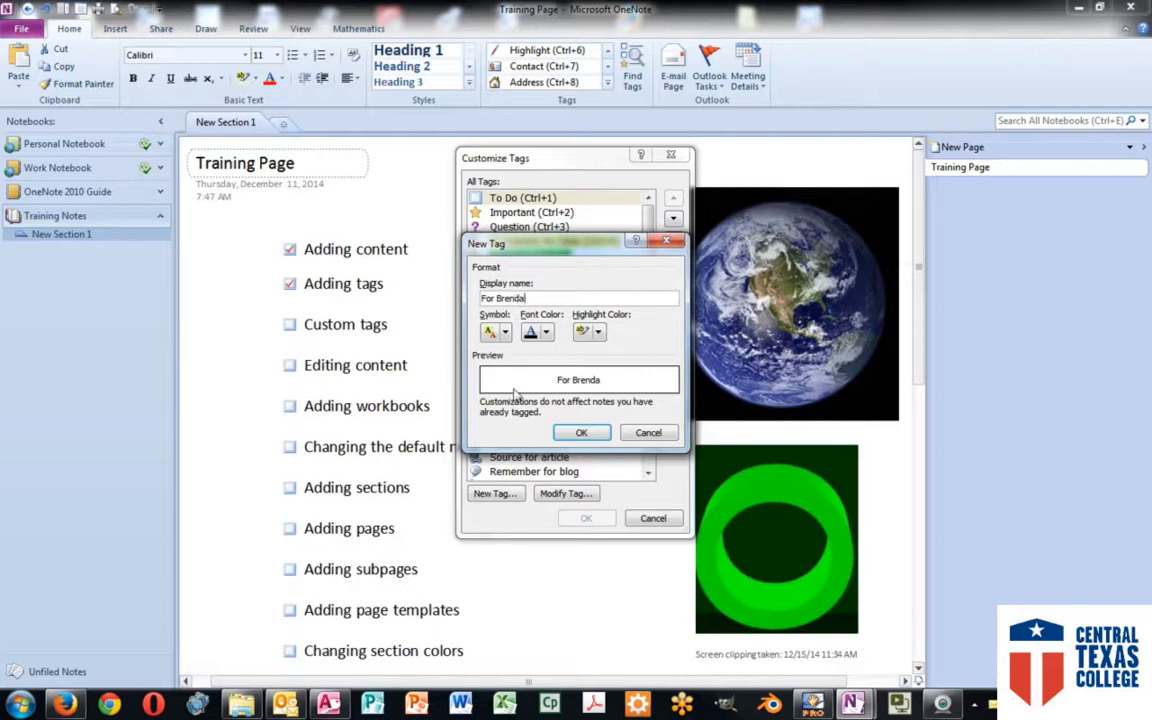
Step: Give the new tag a yellow smiley face symbol and a blue font color, and add it to the tag list
click(505, 333)
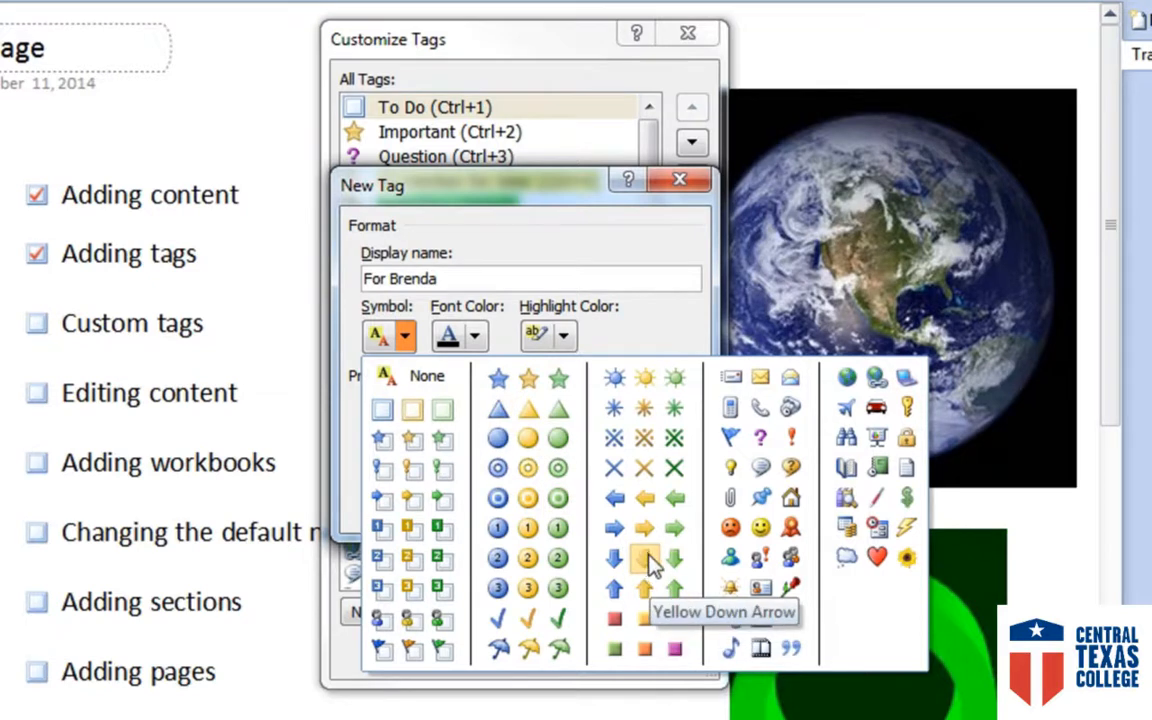
click(760, 532)
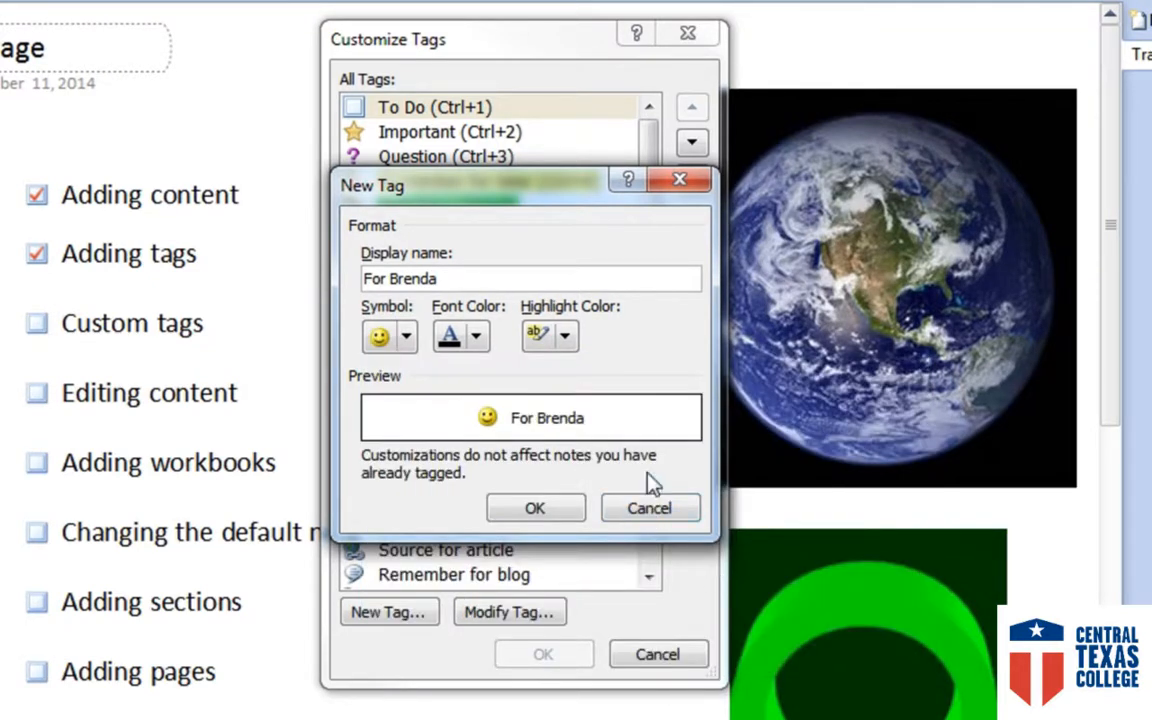
click(477, 337)
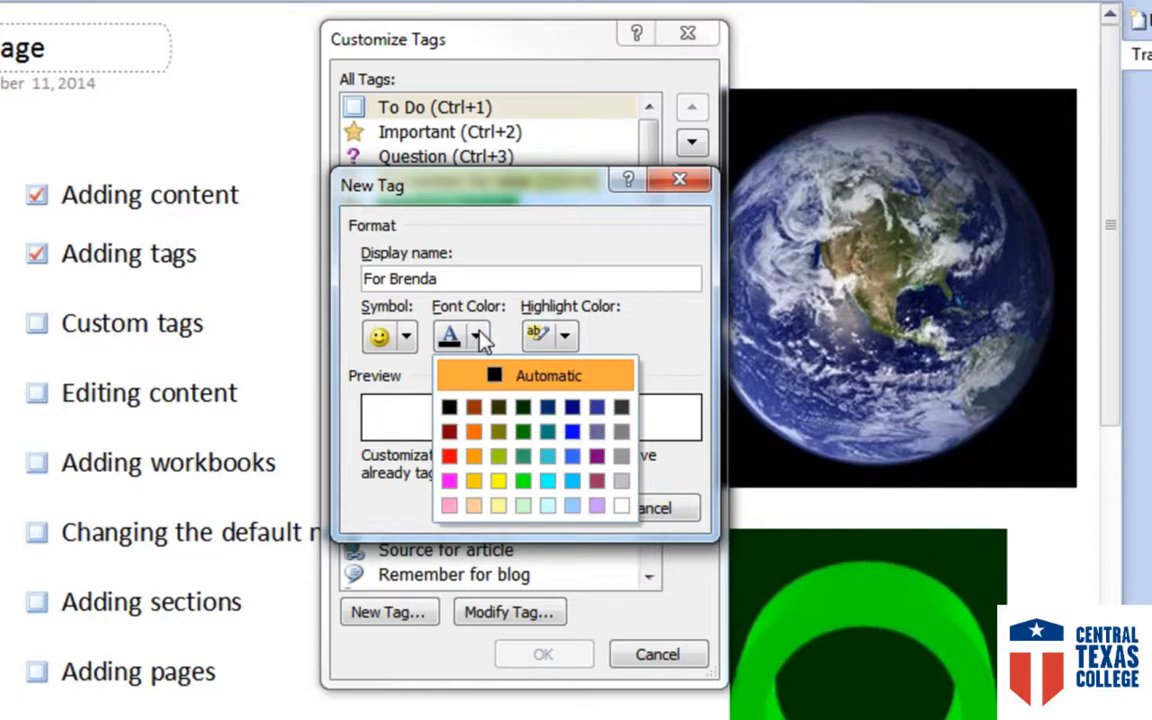
click(572, 431)
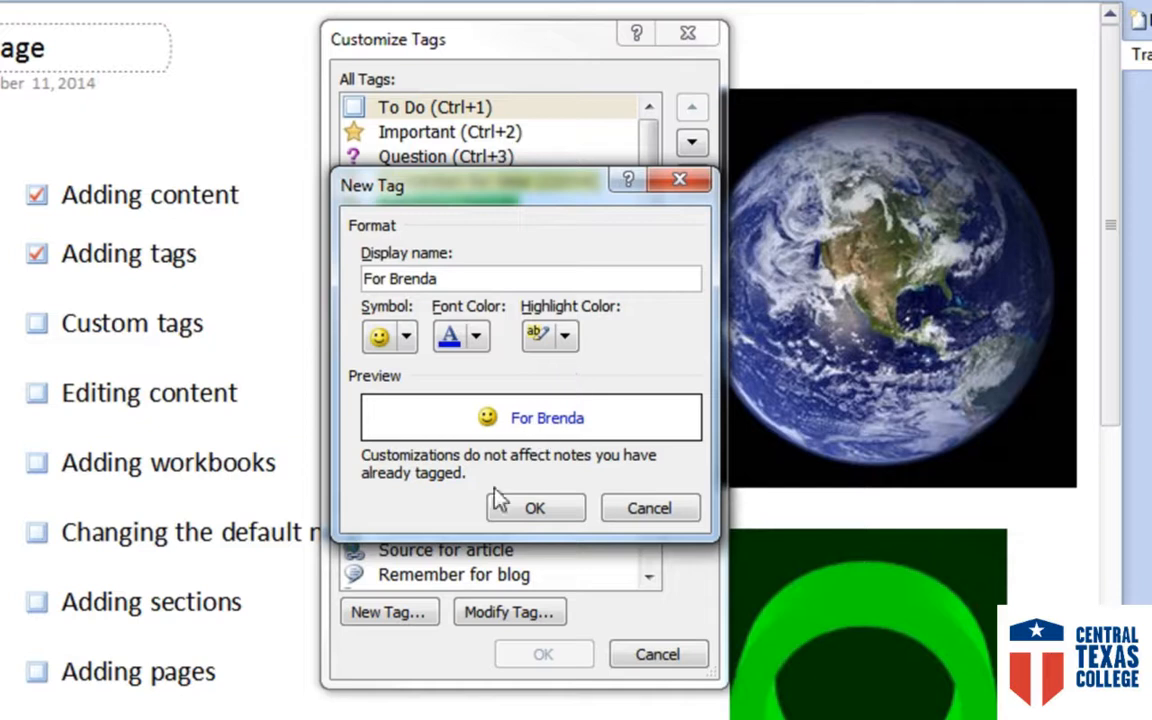
click(538, 512)
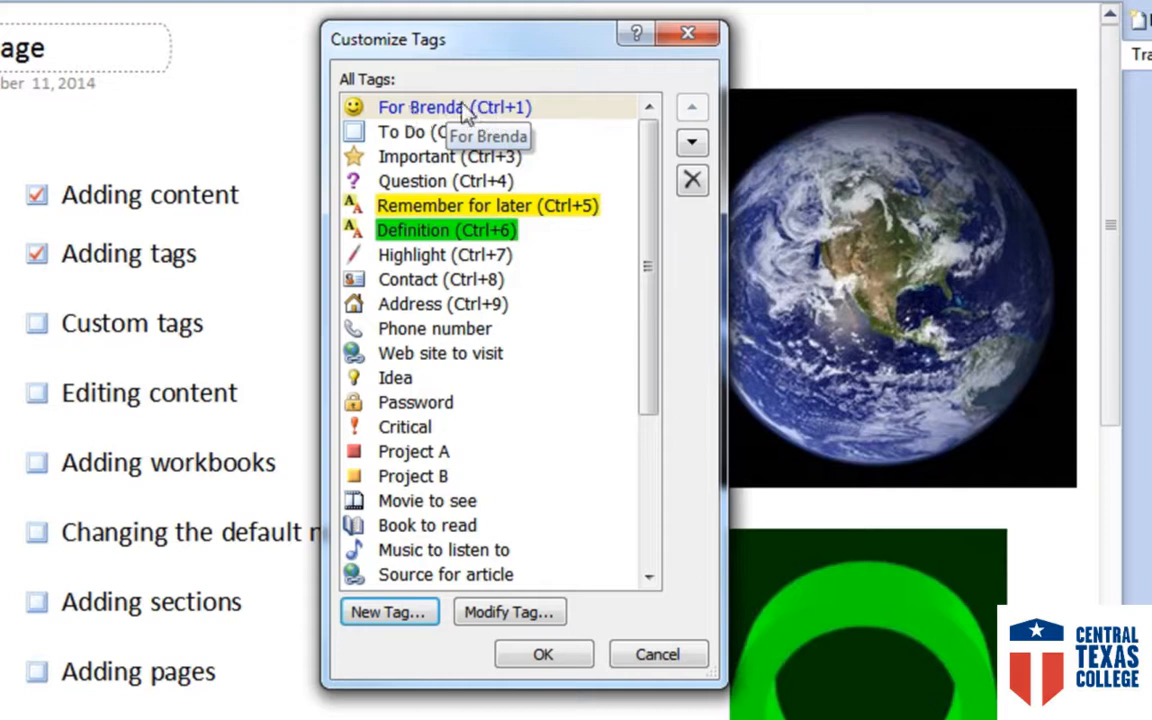
Step: Reorder the new smiley tag to sit directly below Address so it gets the Ctrl+9 shortcut, and save the tag customization
click(692, 147)
click(694, 148)
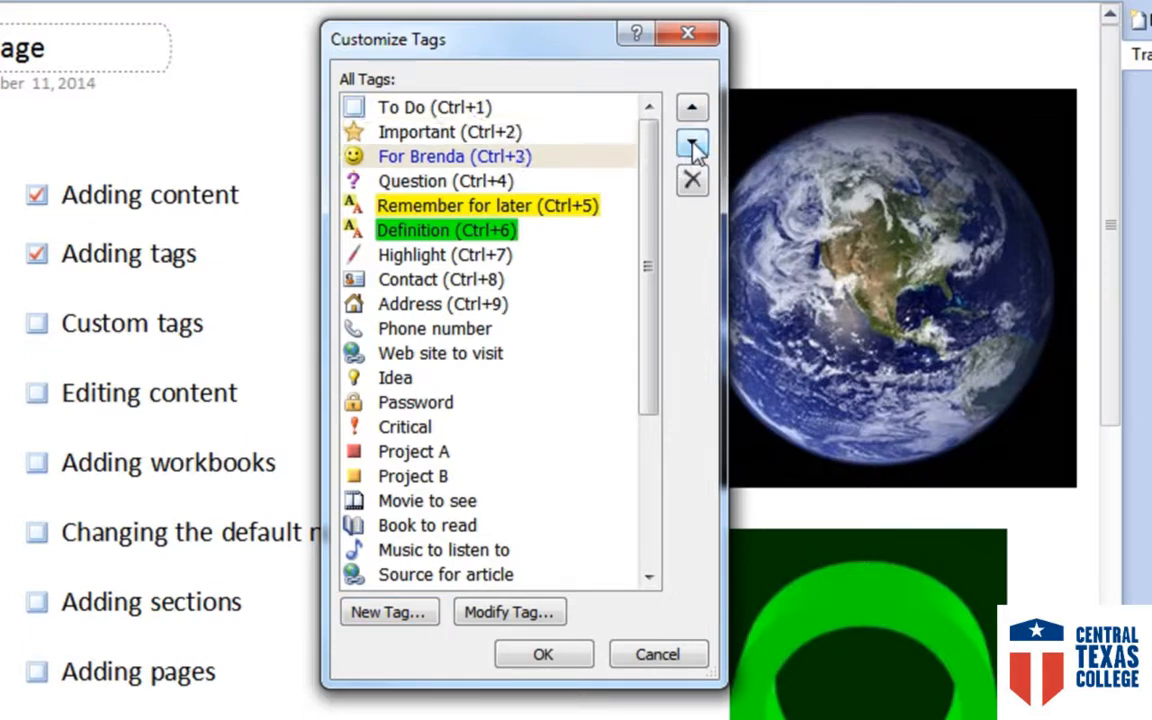
click(692, 147)
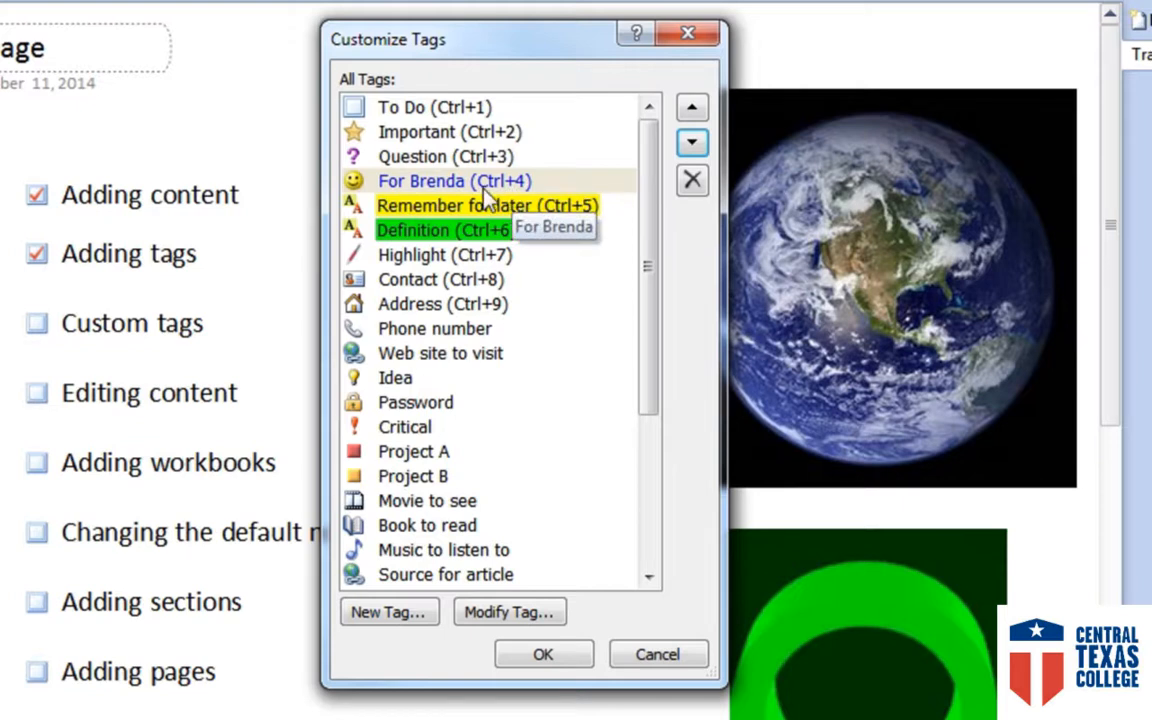
click(692, 147)
click(692, 147)
click(692, 147)
click(692, 147)
click(692, 147)
click(692, 147)
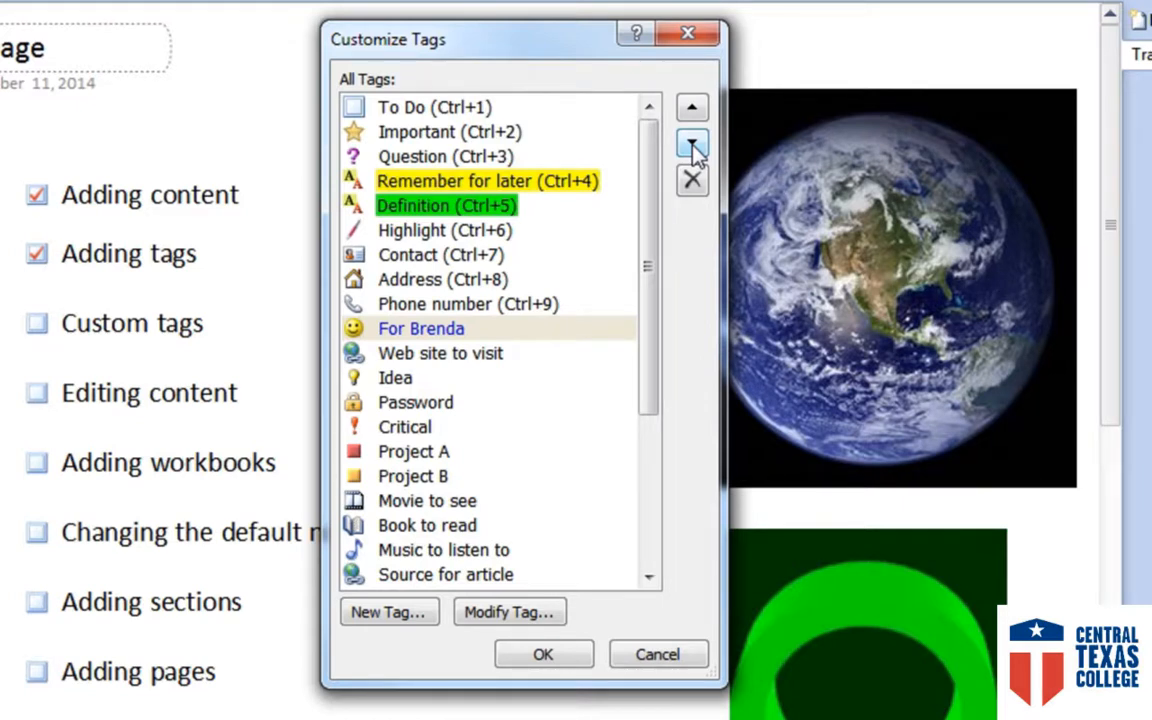
click(689, 114)
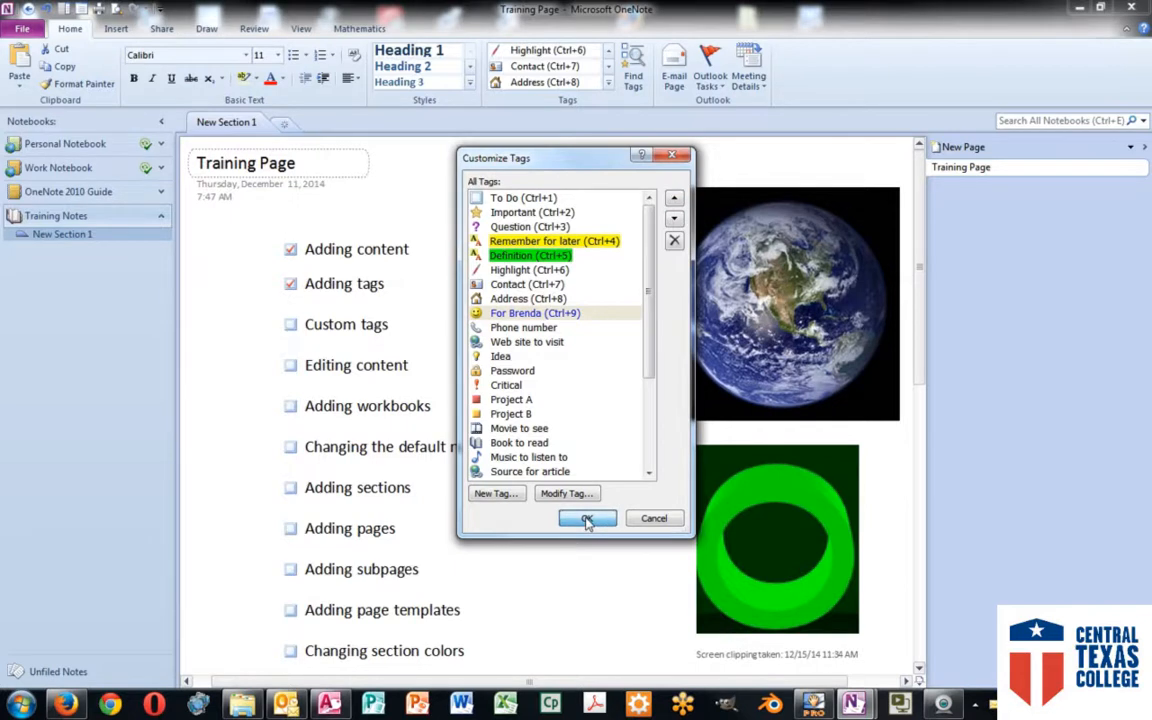
click(587, 519)
Step: Add a note reading "Get Office Supplies" below the existing notes, marked with the custom smiley tag
scroll(578, 514, down, 10)
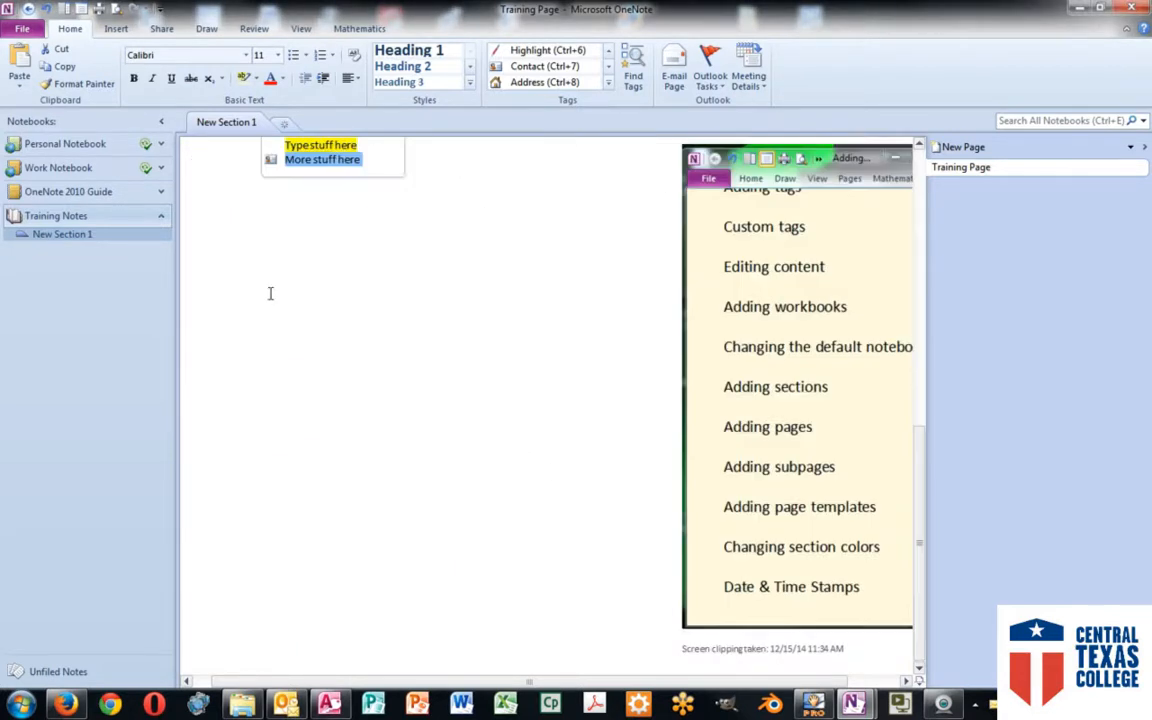
click(271, 293)
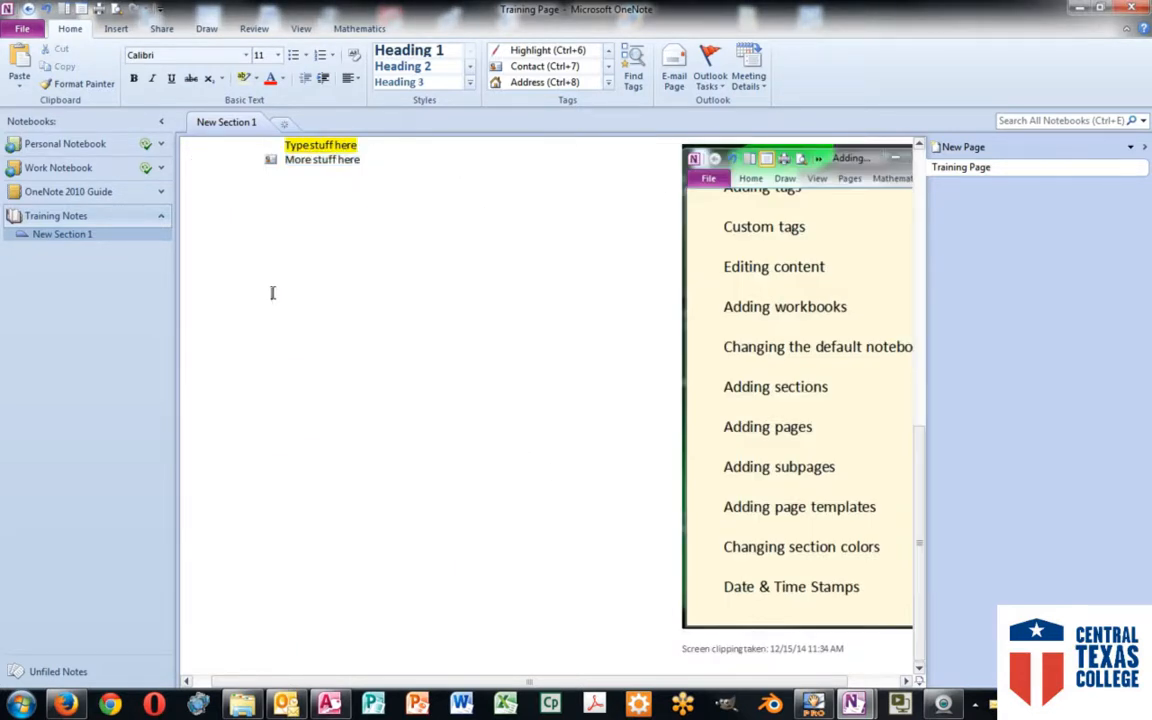
click(587, 82)
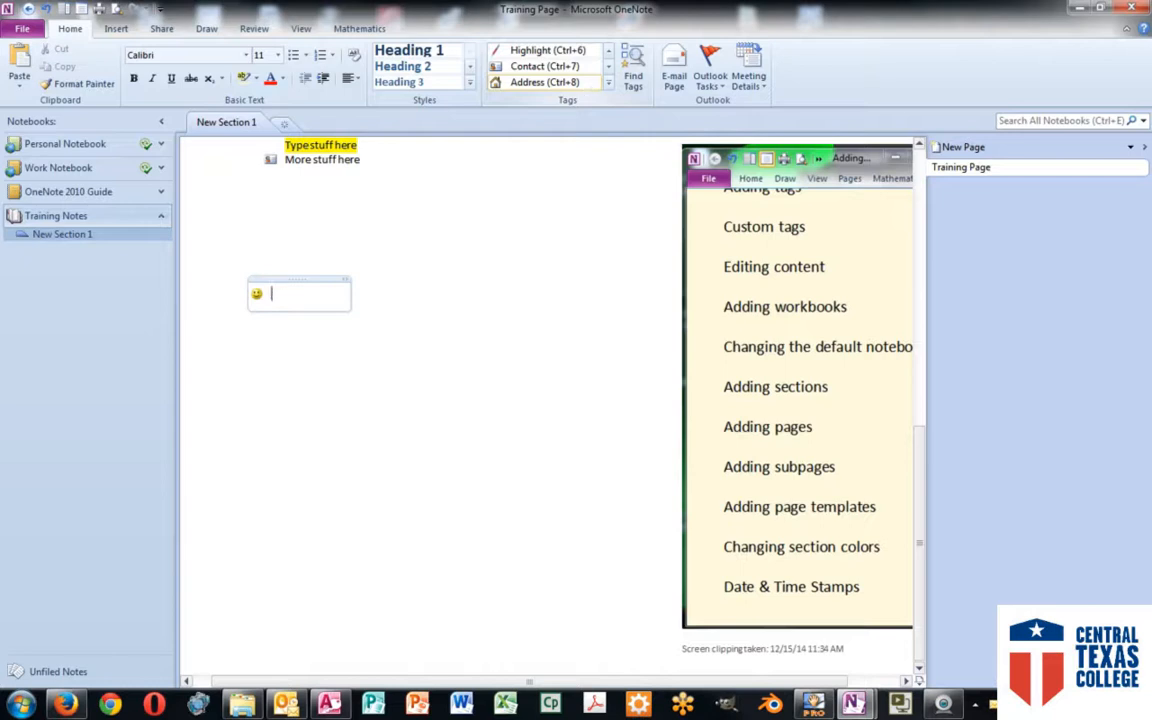
text(Get Office Supplies)
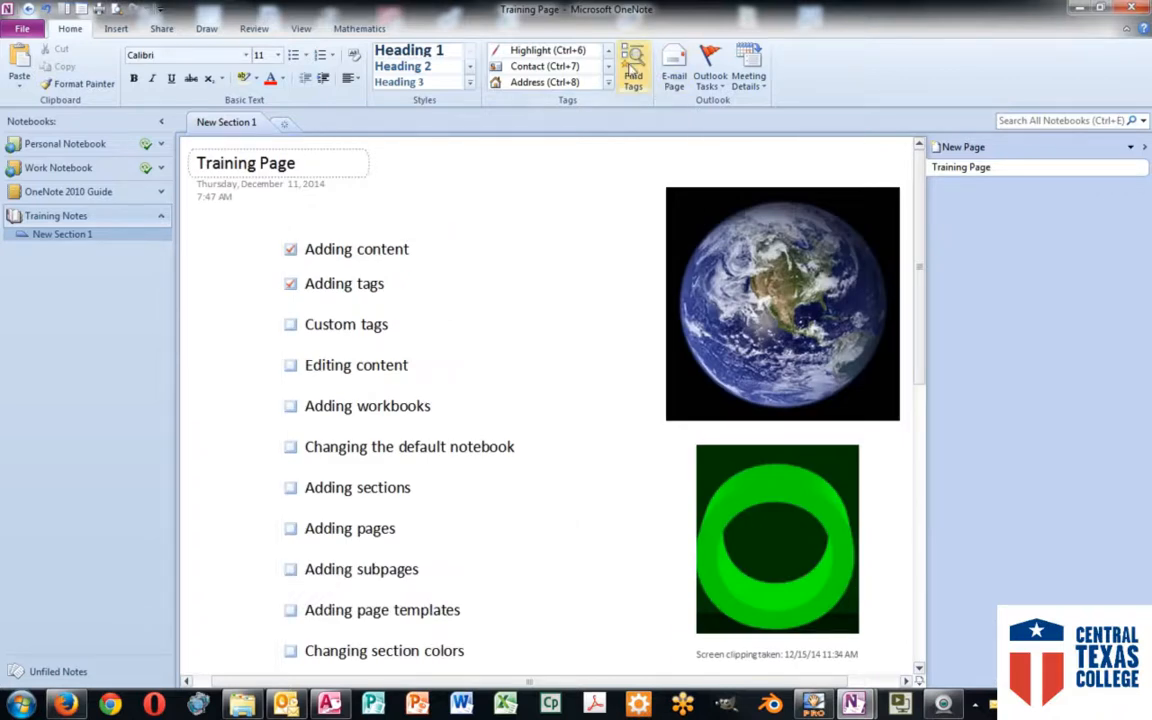
Step: Locate the "Get Office Supplies" note through the tags summary, and check off the "Custom tags" item in the to-do list
click(631, 67)
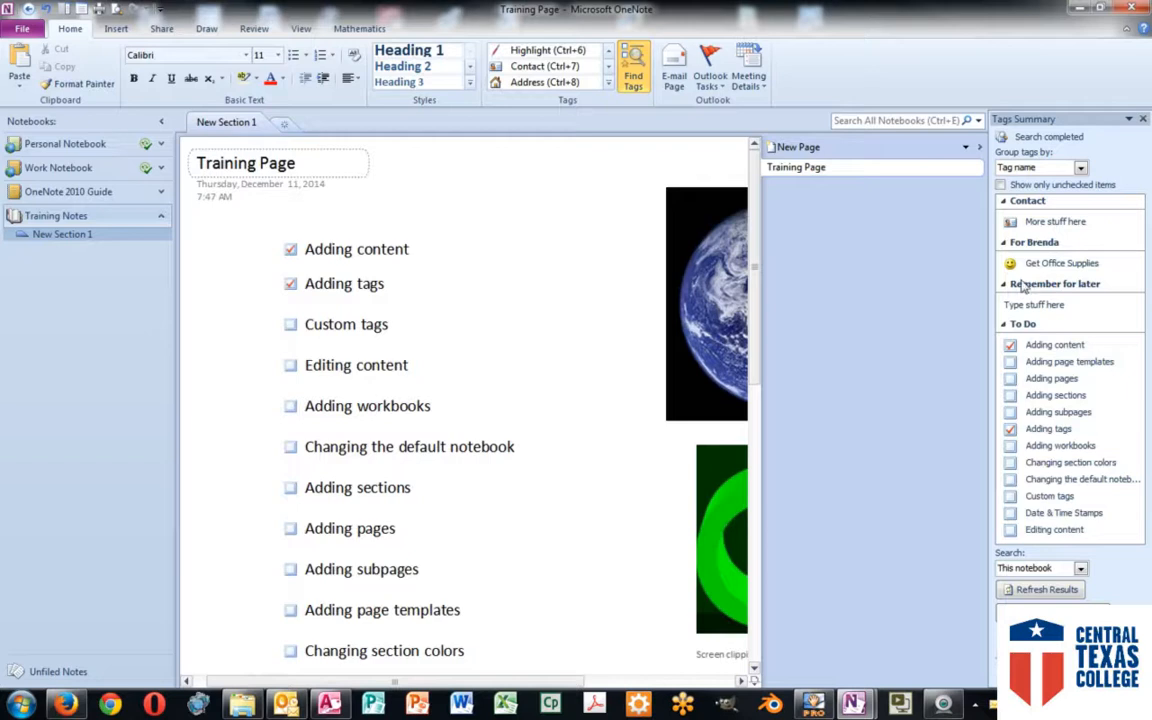
click(1047, 266)
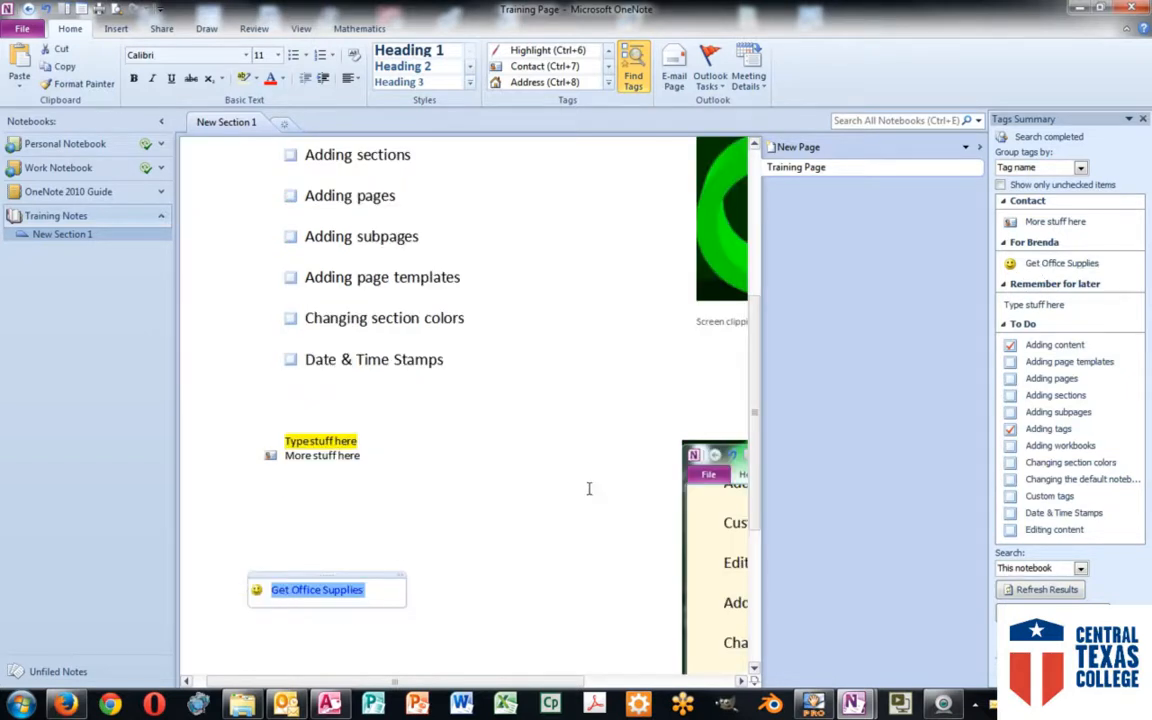
scroll(589, 470, up, 5)
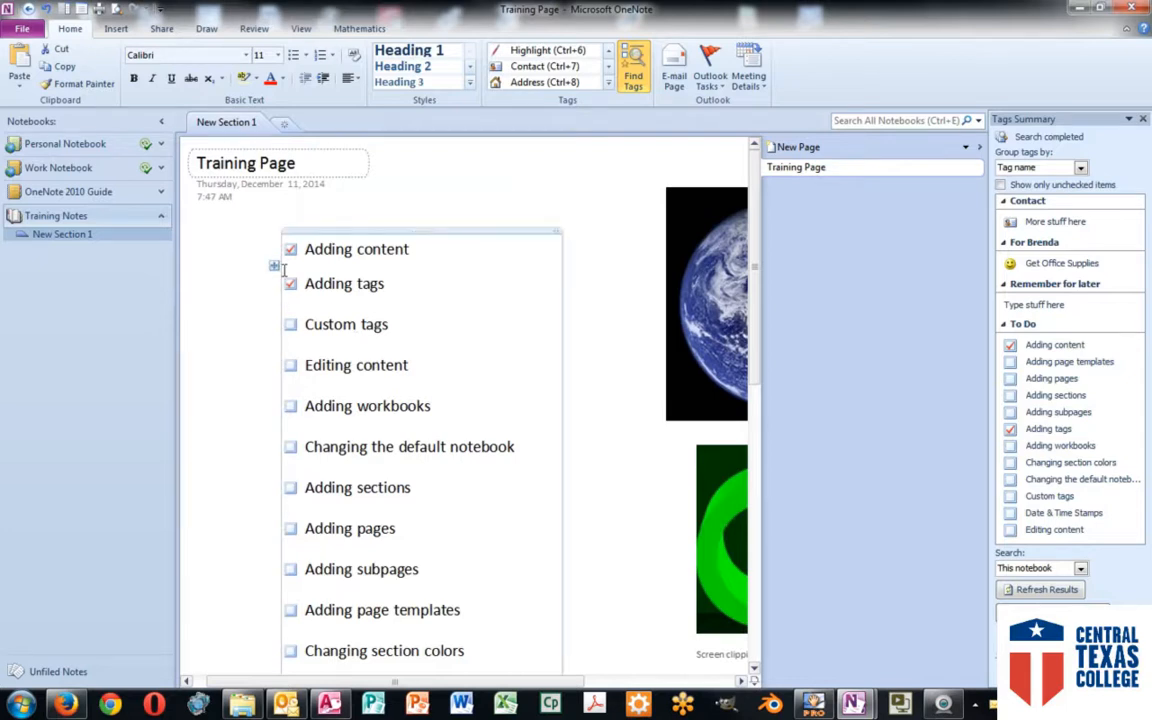
click(290, 326)
Step: Try bold, italic, underline, strikethrough and subscript formatting on the word "content" in the "Editing content" item
drag(358, 365, 410, 369)
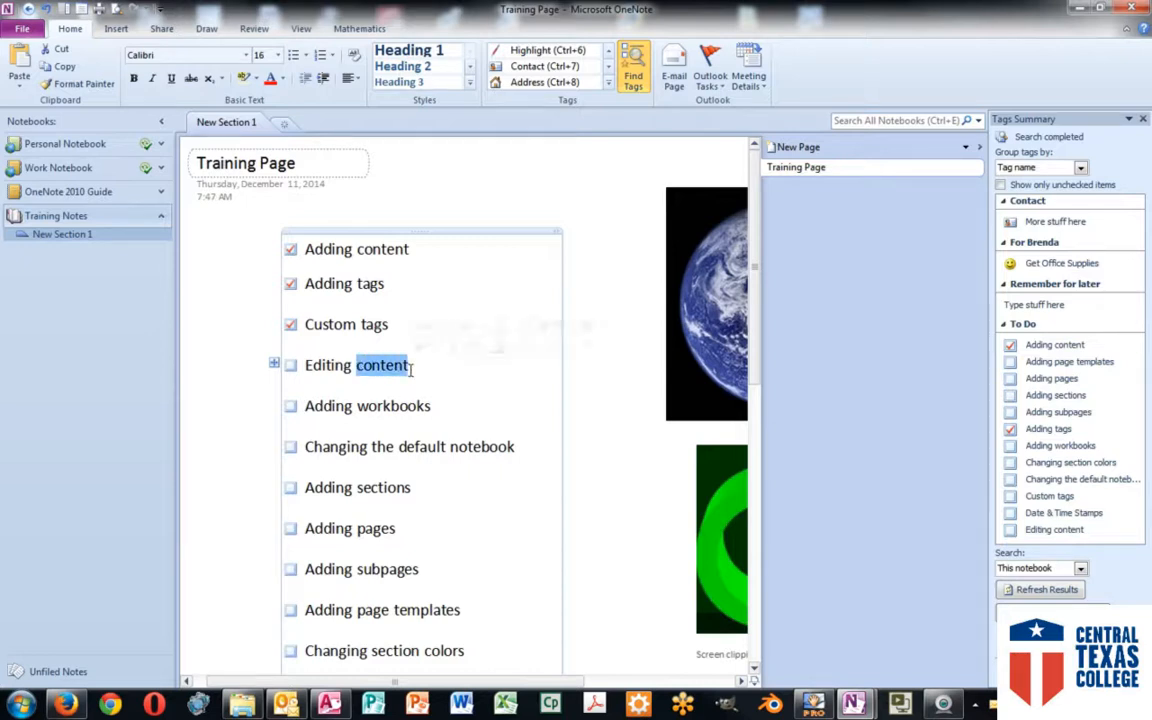
click(134, 79)
click(152, 79)
click(171, 79)
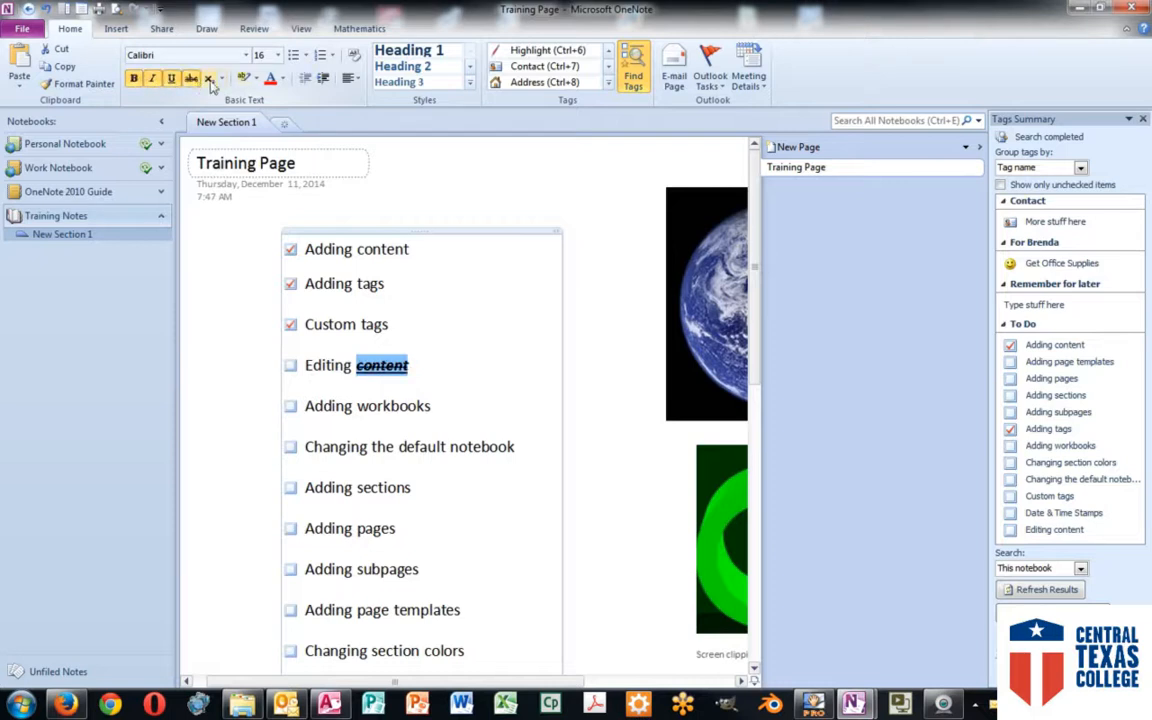
click(207, 78)
click(222, 78)
click(240, 97)
Step: Remove the strikethrough, underline, italic and bold formatting from the word "content"
click(190, 79)
click(171, 79)
click(153, 79)
click(135, 79)
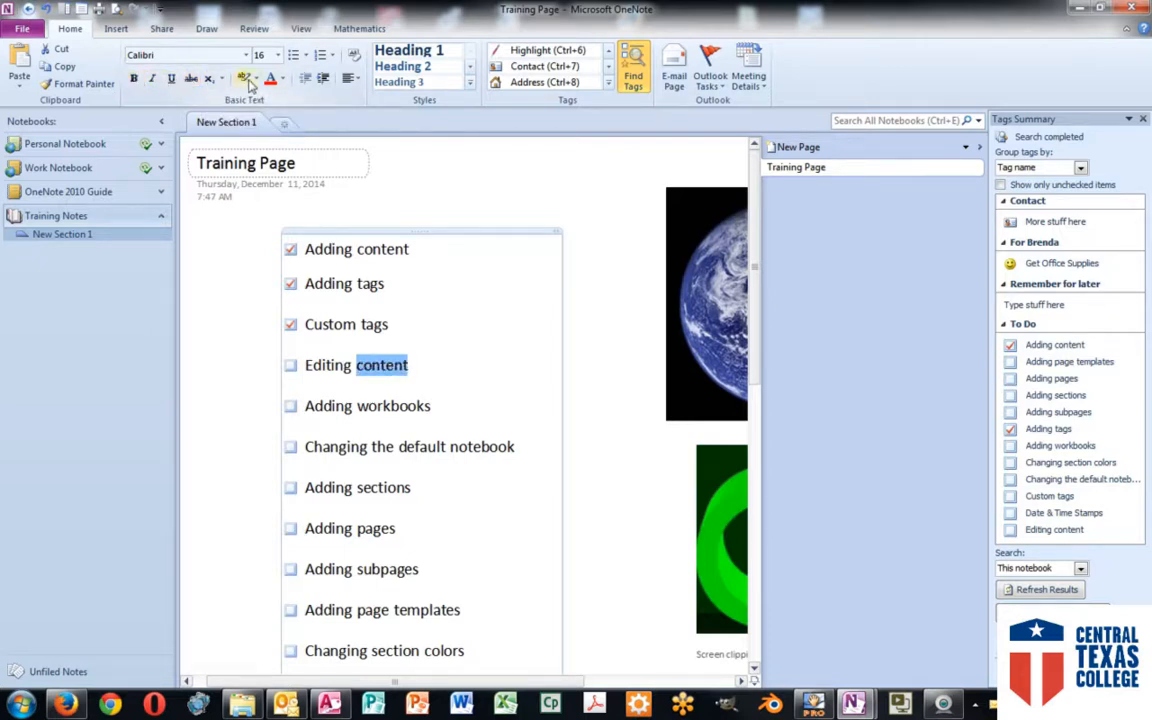
Step: Change the font color of the word "content" in the "Editing content" item to red
click(281, 88)
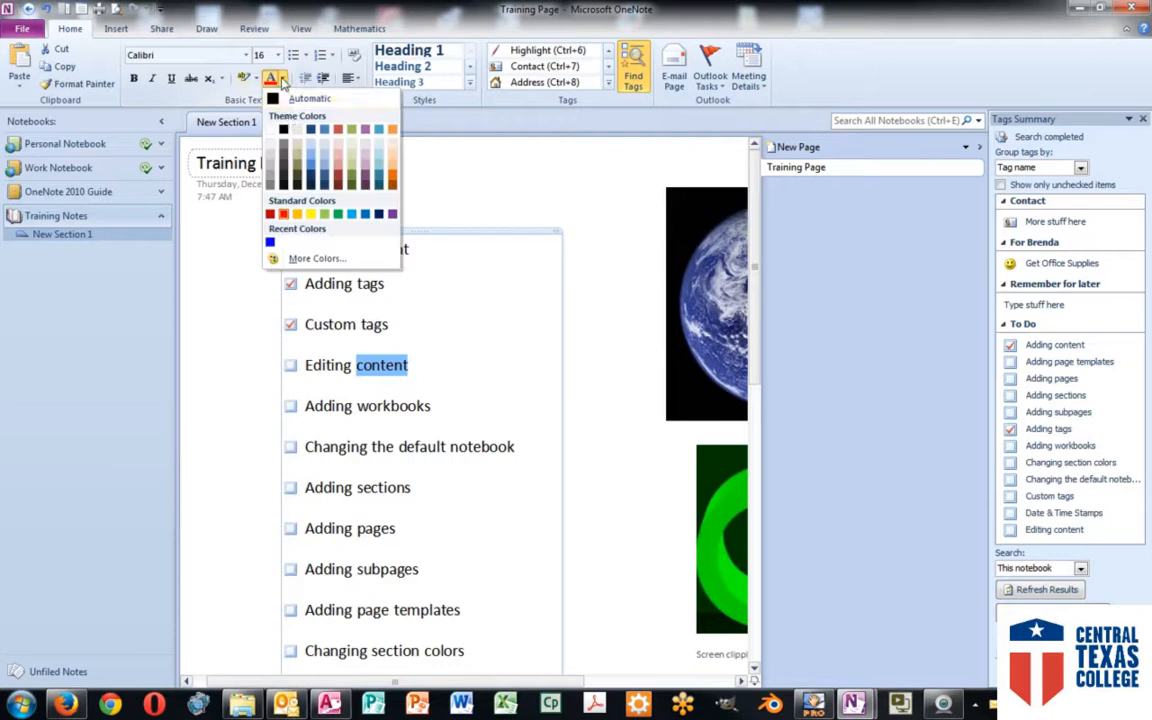
click(260, 200)
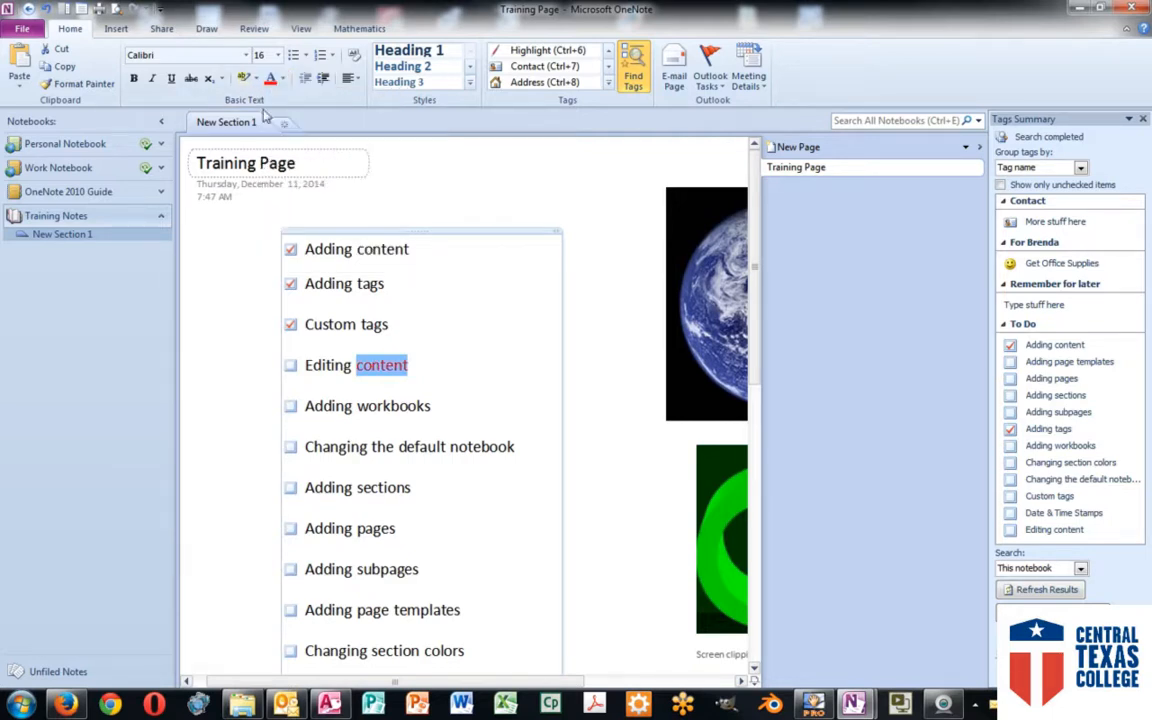
Step: Enlarge the word "content" in the "Editing content" item to font size 26 and look through the numbering styles
click(276, 55)
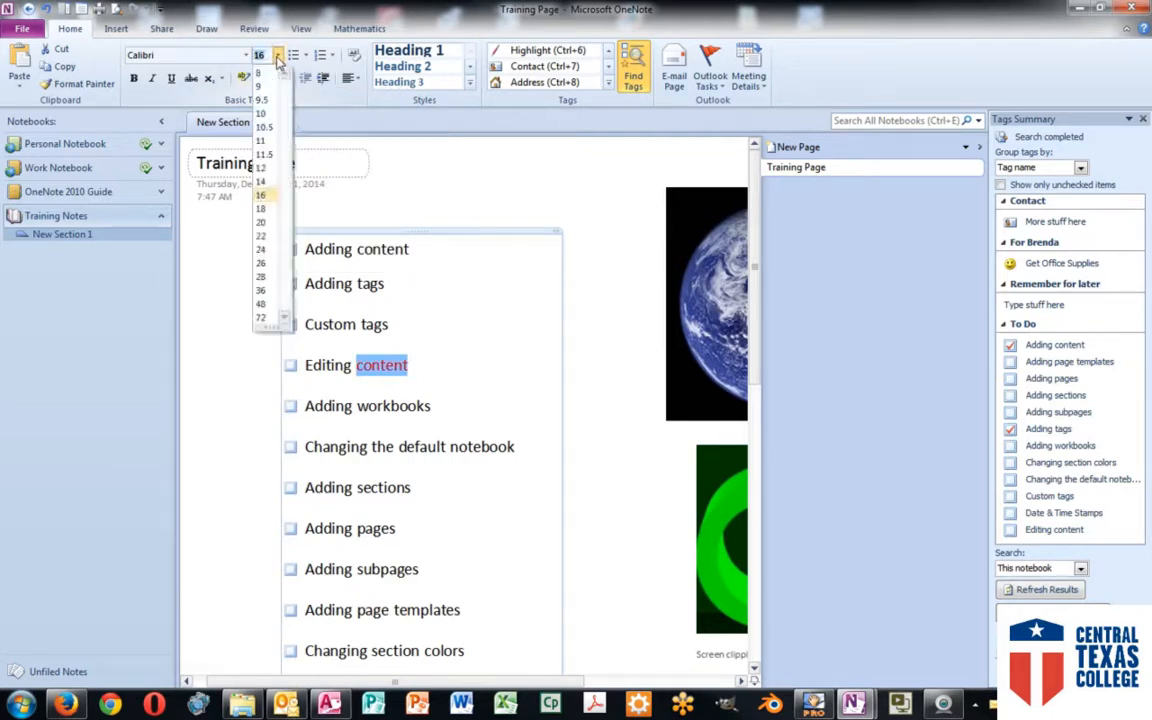
click(262, 263)
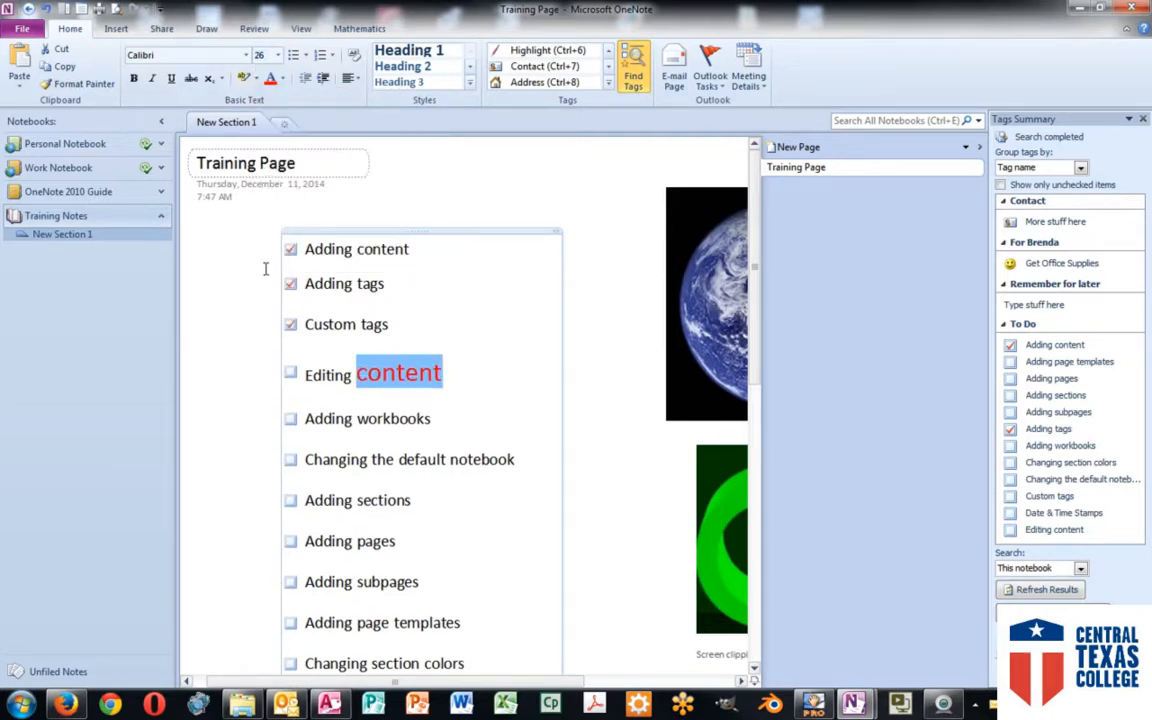
click(331, 58)
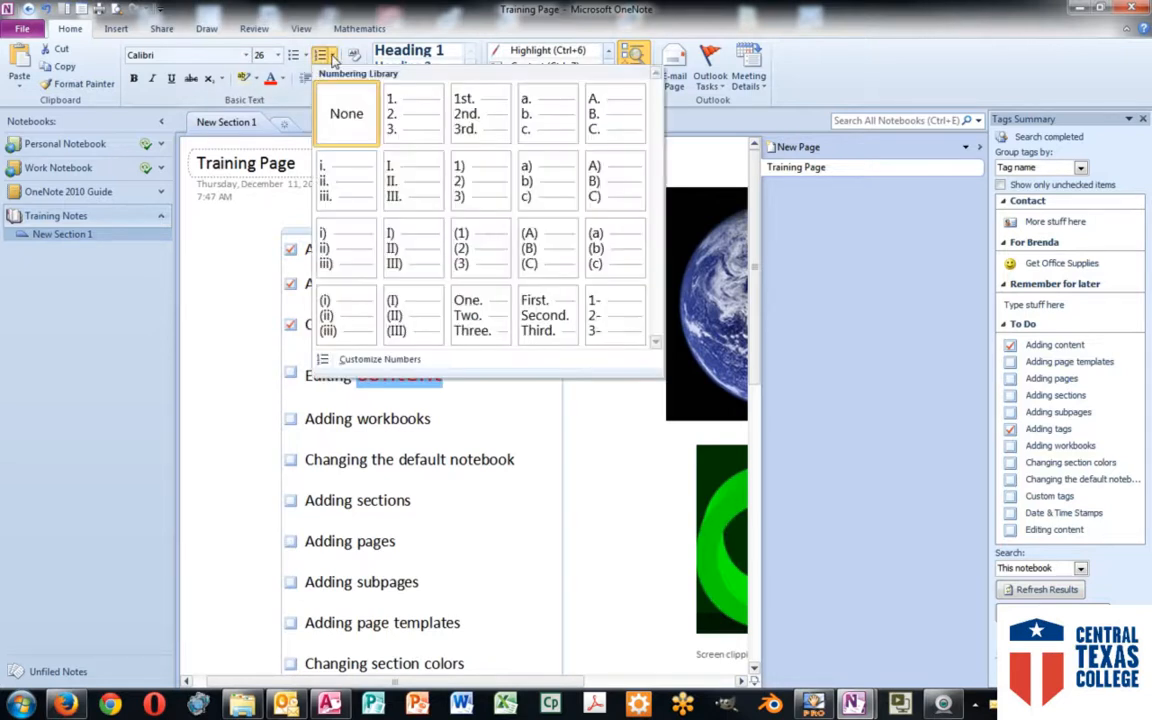
click(333, 58)
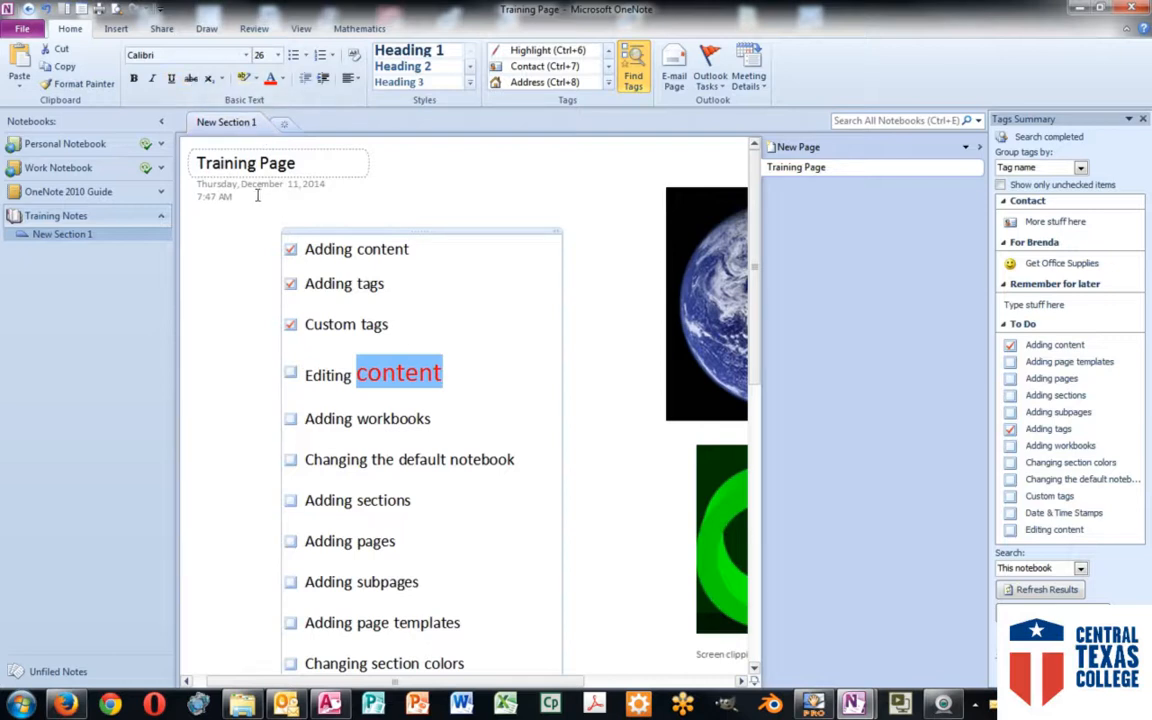
Step: Restore the word "content" to plain black 16-point text, and check off the "Editing content" and "Adding workbooks" items
key(ctrl+shift+n)
key(ctrl+b)
key(ctrl+i)
key(ctrl+u)
key(ctrl+z)
key(ctrl+z)
key(ctrl+z)
key(ctrl+z)
key(ctrl+z)
key(ctrl+b)
key(ctrl+i)
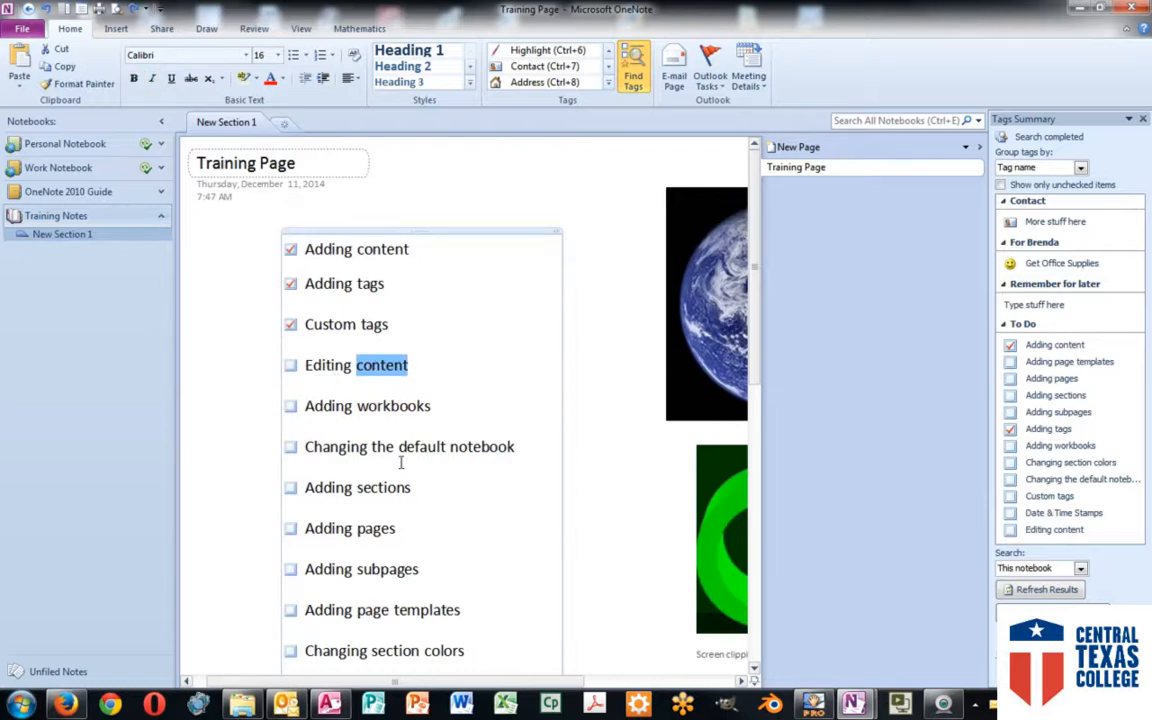
click(290, 367)
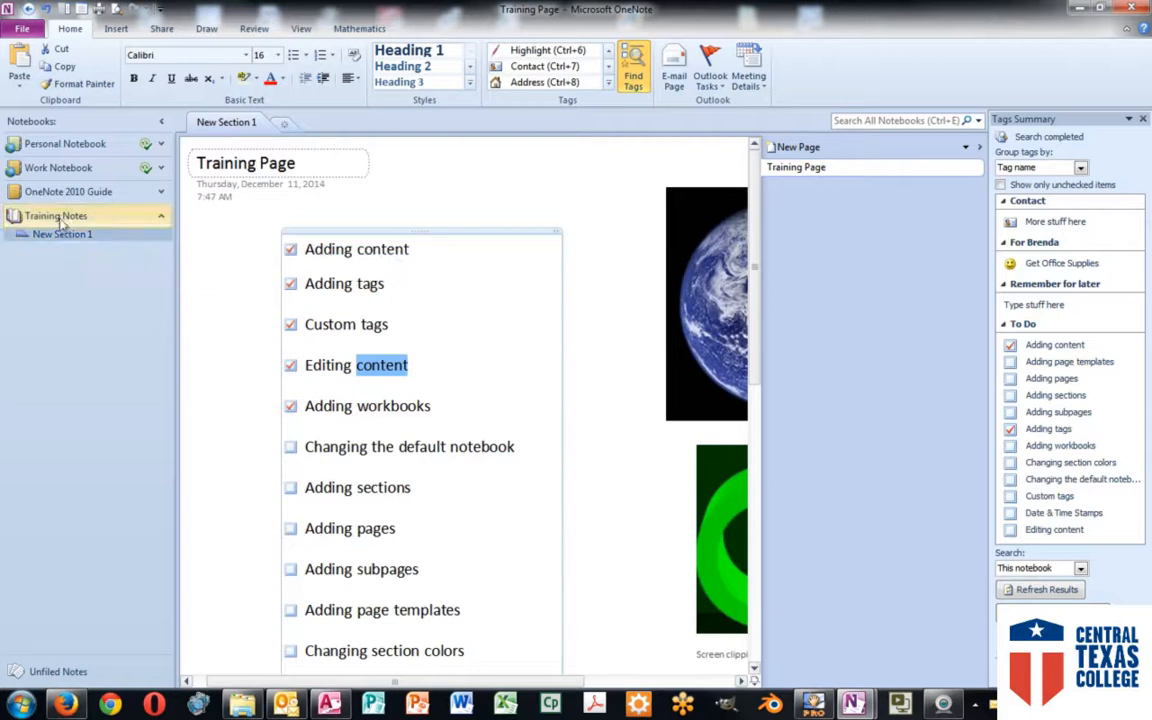
Step: Create a web notebook named "Meeting Notes" in the OneDrive Documents folder, declining to e-mail a link to it
right_click(67, 285)
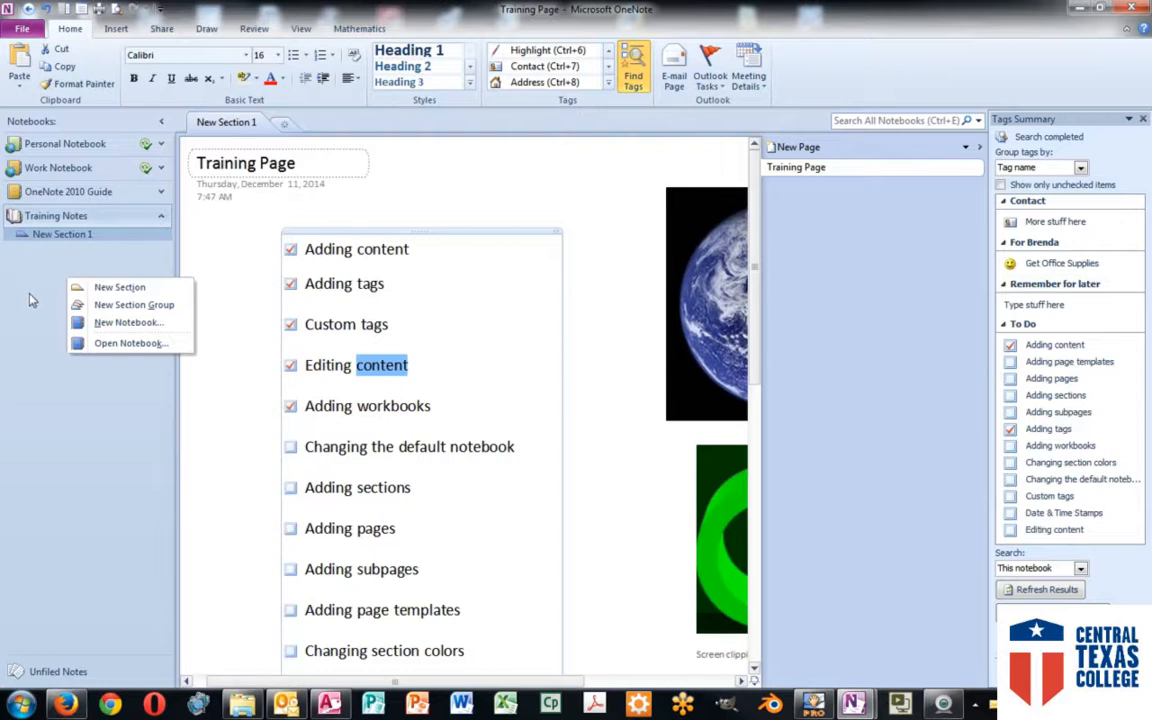
click(108, 324)
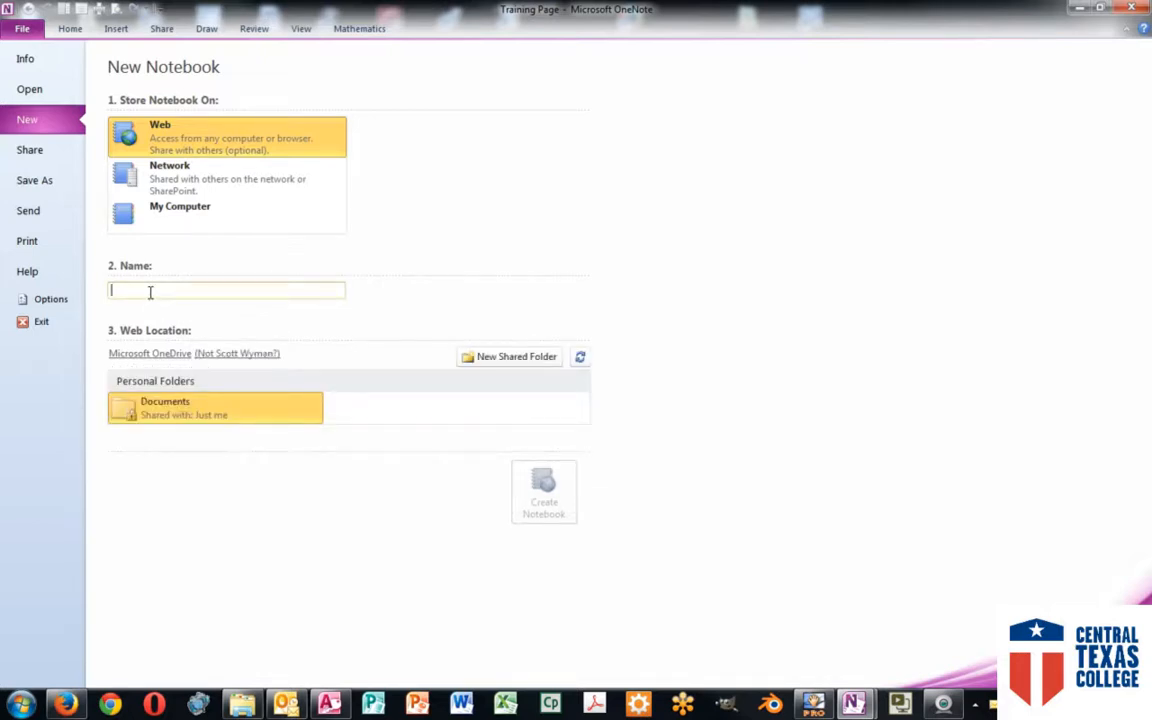
text(Meeting Notes)
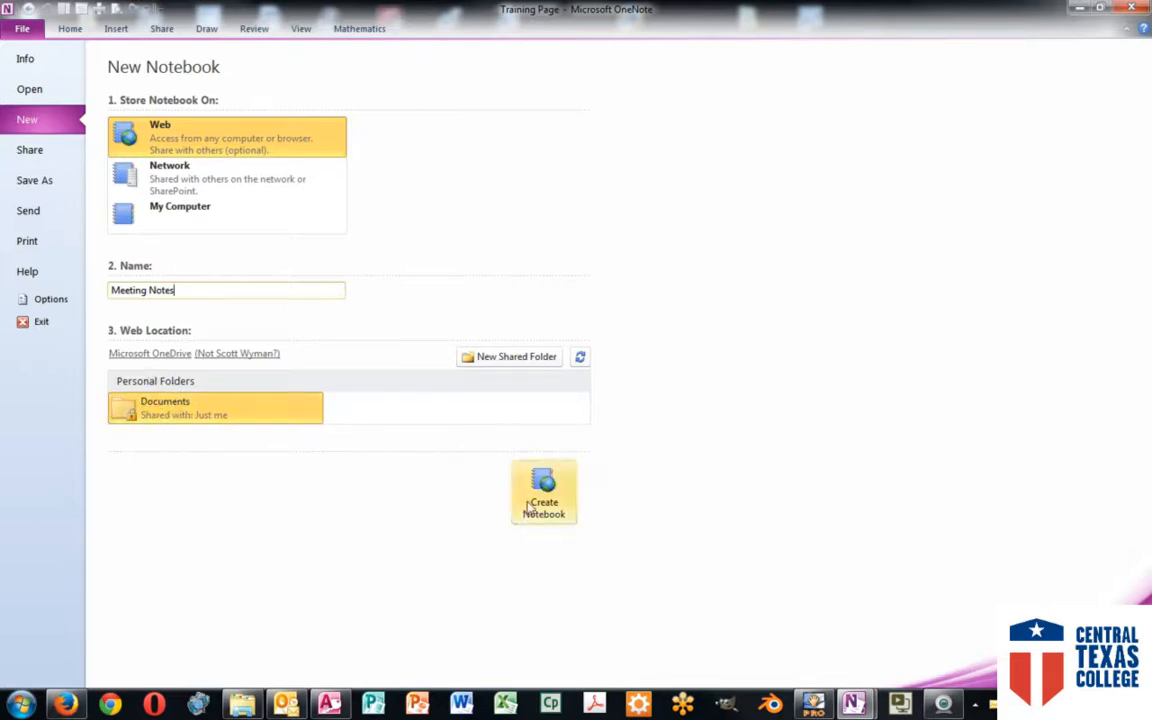
click(548, 490)
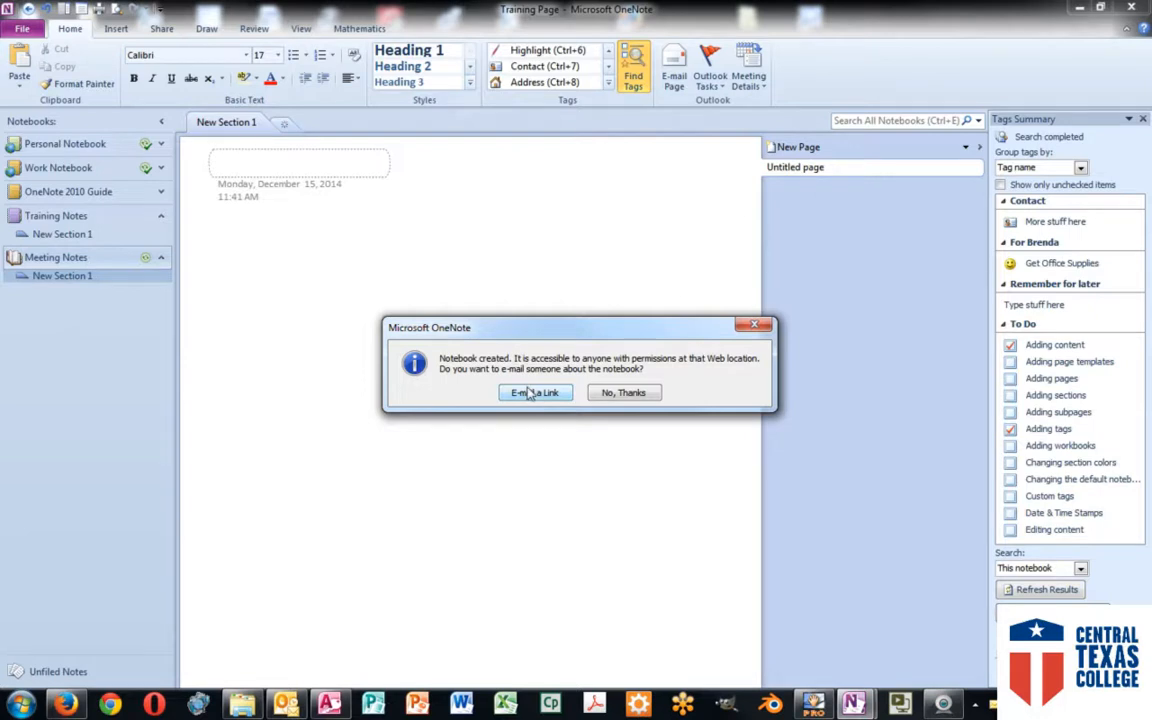
click(622, 394)
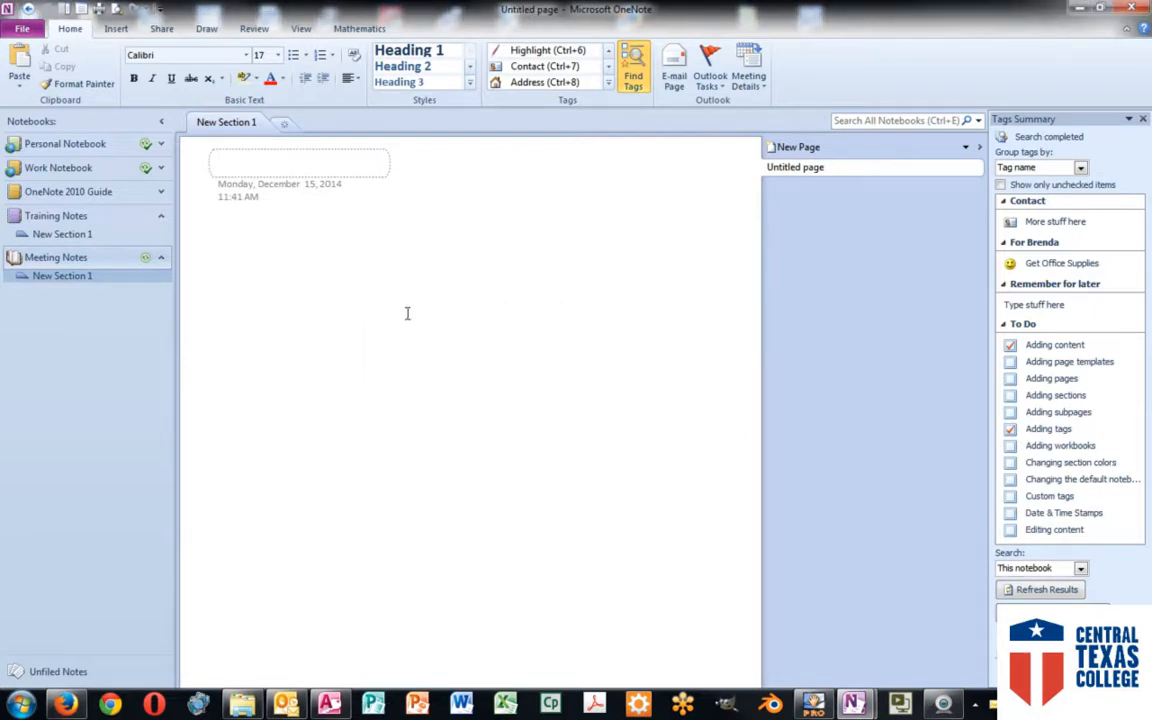
Step: Return to the Training Page in the Training Notes notebook
click(45, 232)
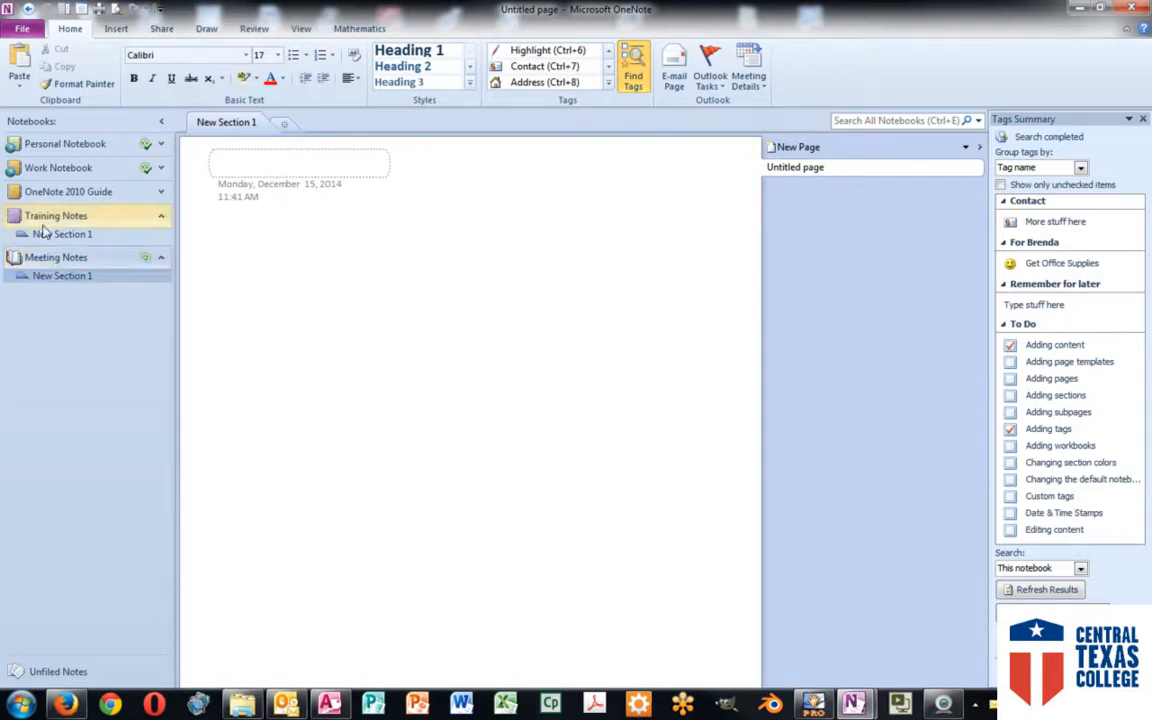
click(40, 262)
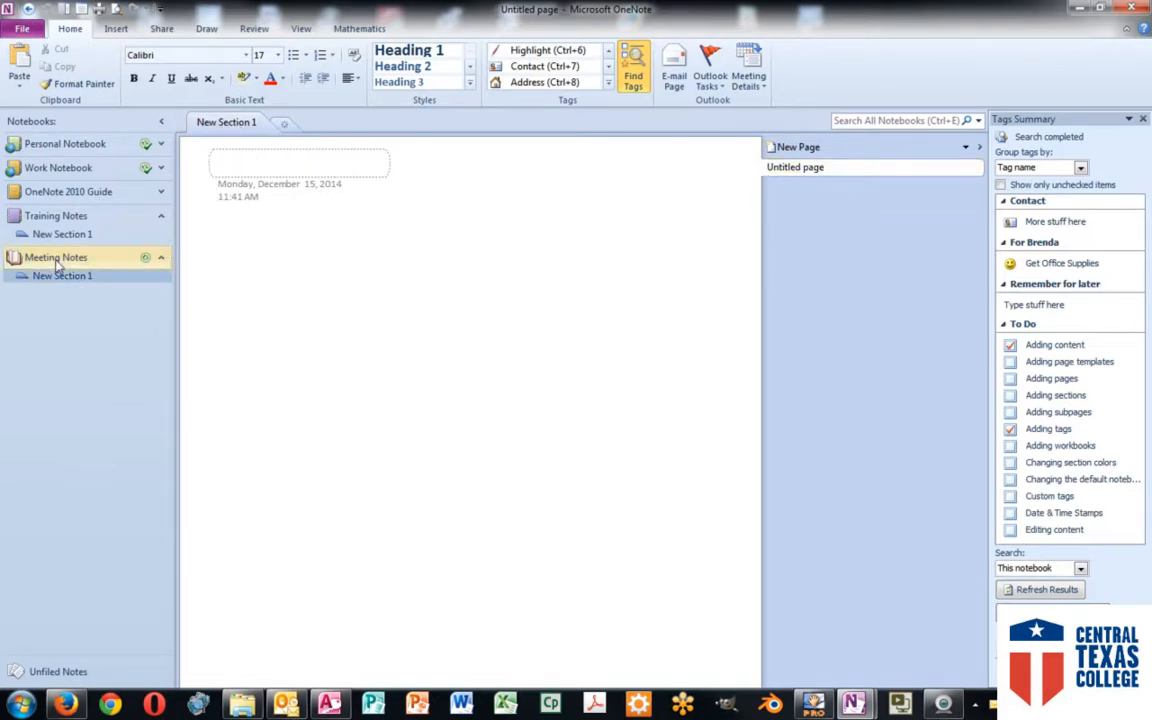
click(54, 220)
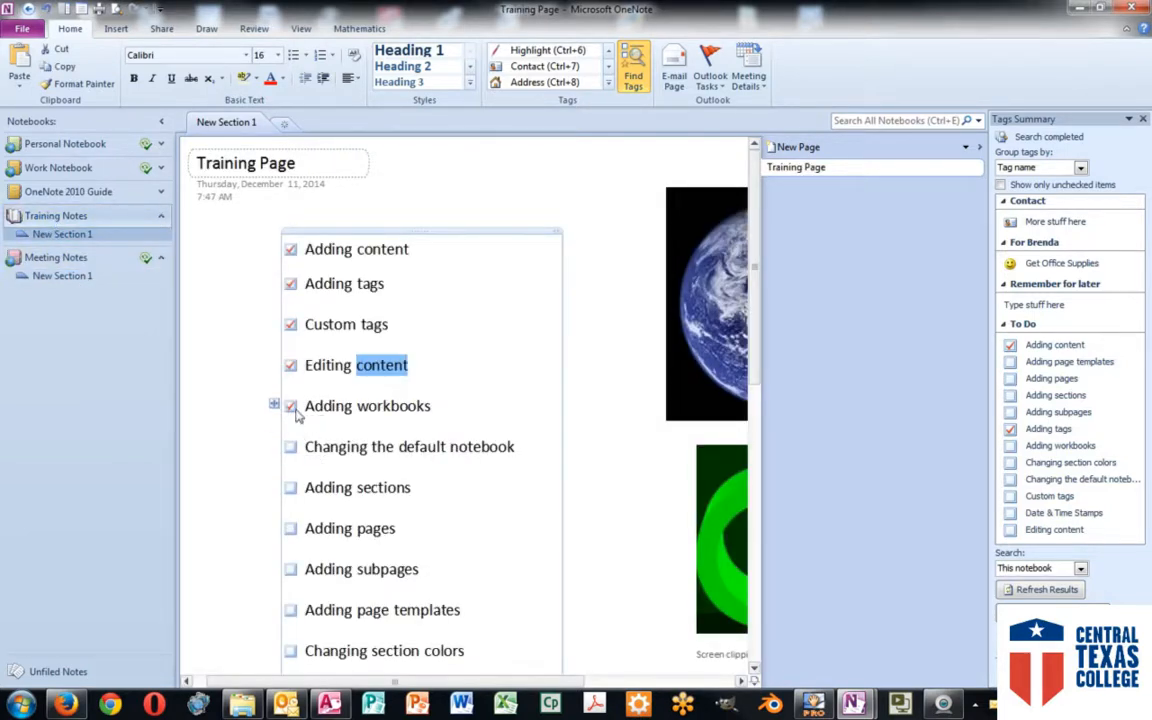
Step: Move the Training Notes notebook to the start of the notebook list and check off the "Changing the default notebook" item
scroll(397, 405, down, 1)
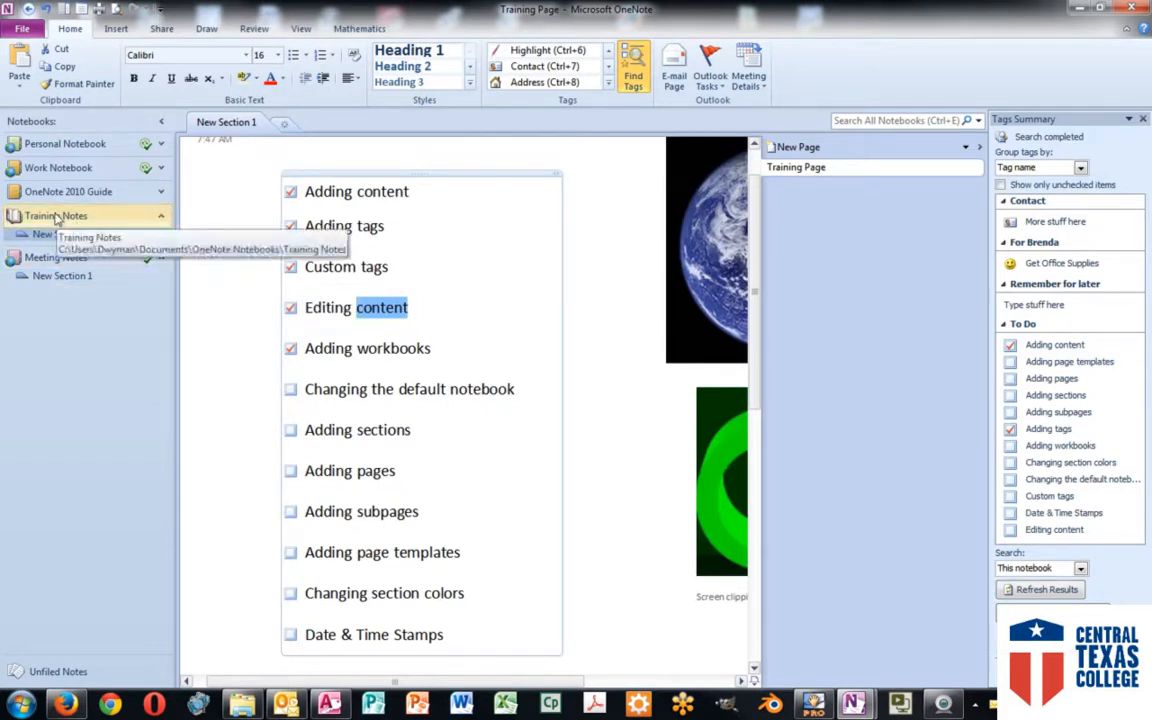
drag(70, 224, 61, 143)
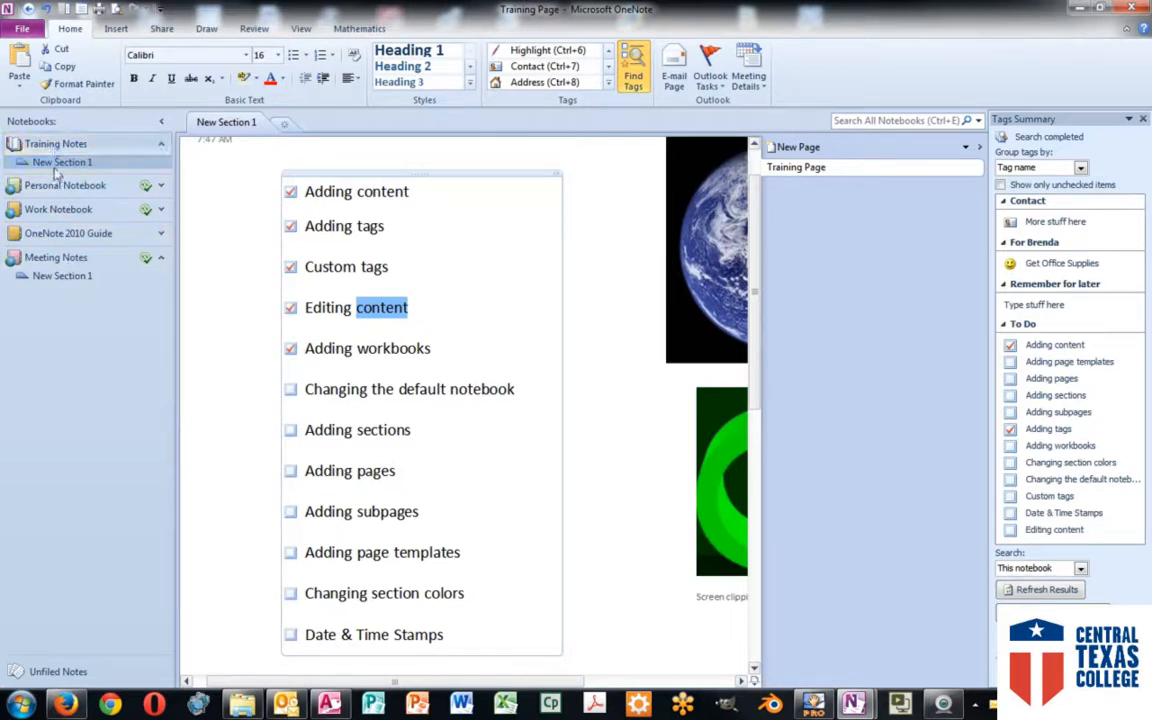
mouse_move(52, 143)
mouse_down()
mouse_move(73, 270)
mouse_move(72, 148)
mouse_up()
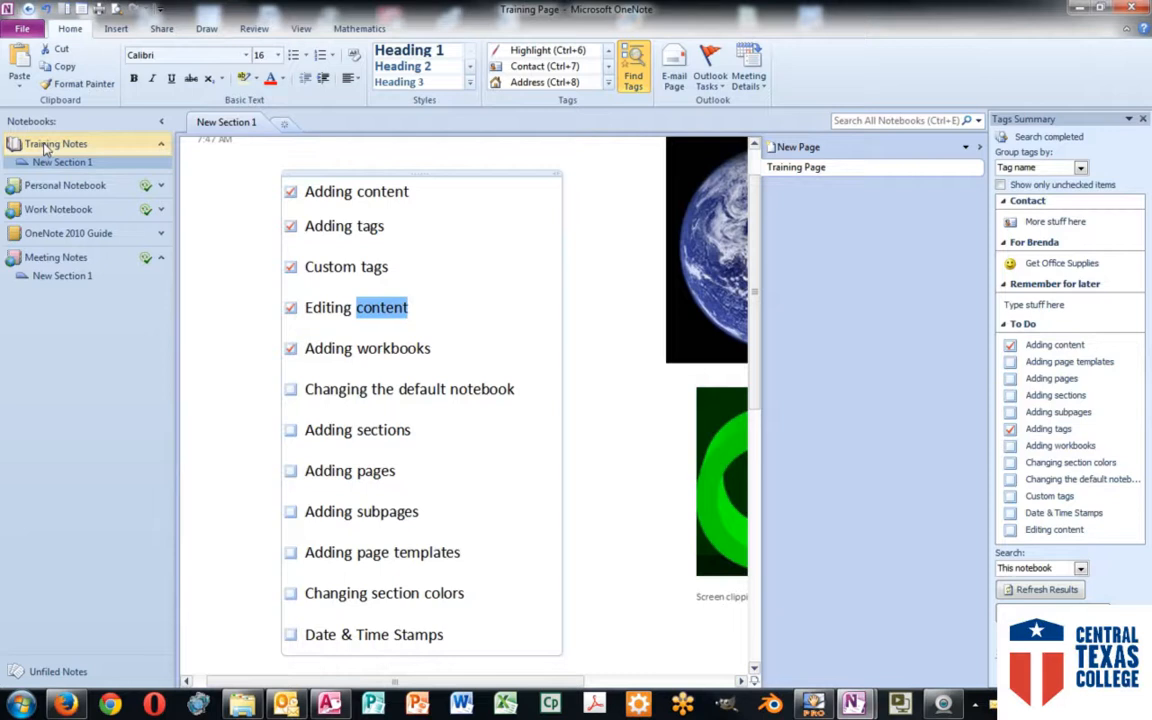
click(290, 391)
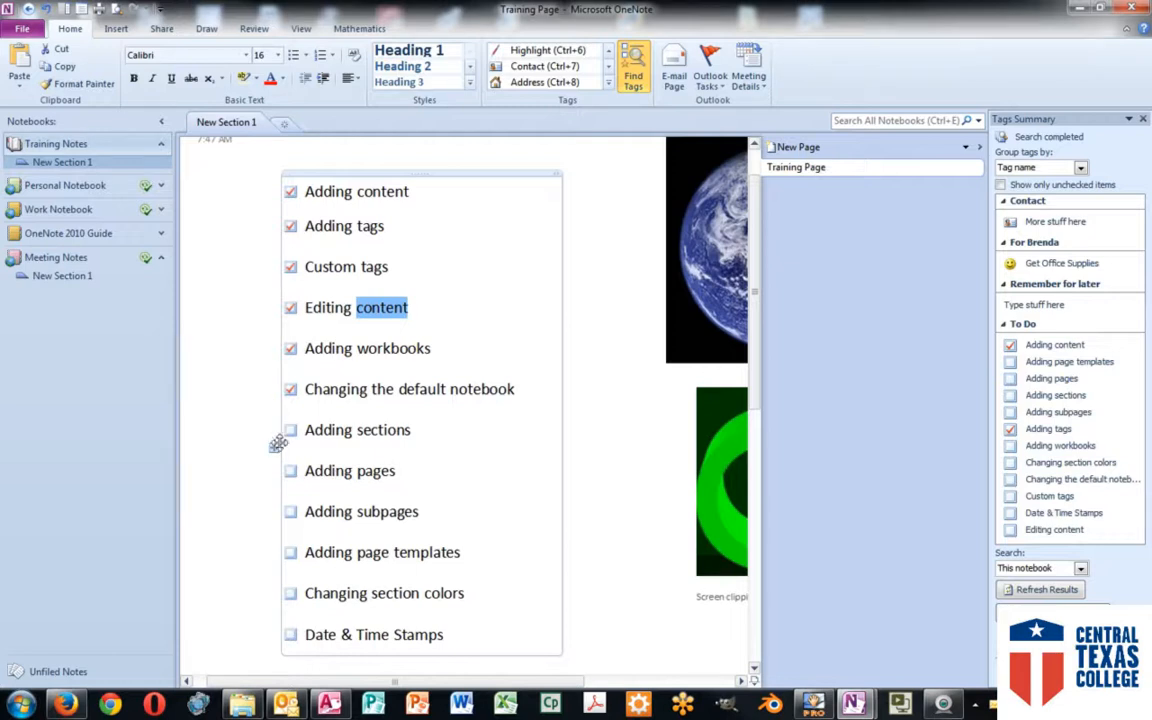
Step: Rename the existing section of the Training Notes notebook to "Basics"
right_click(229, 126)
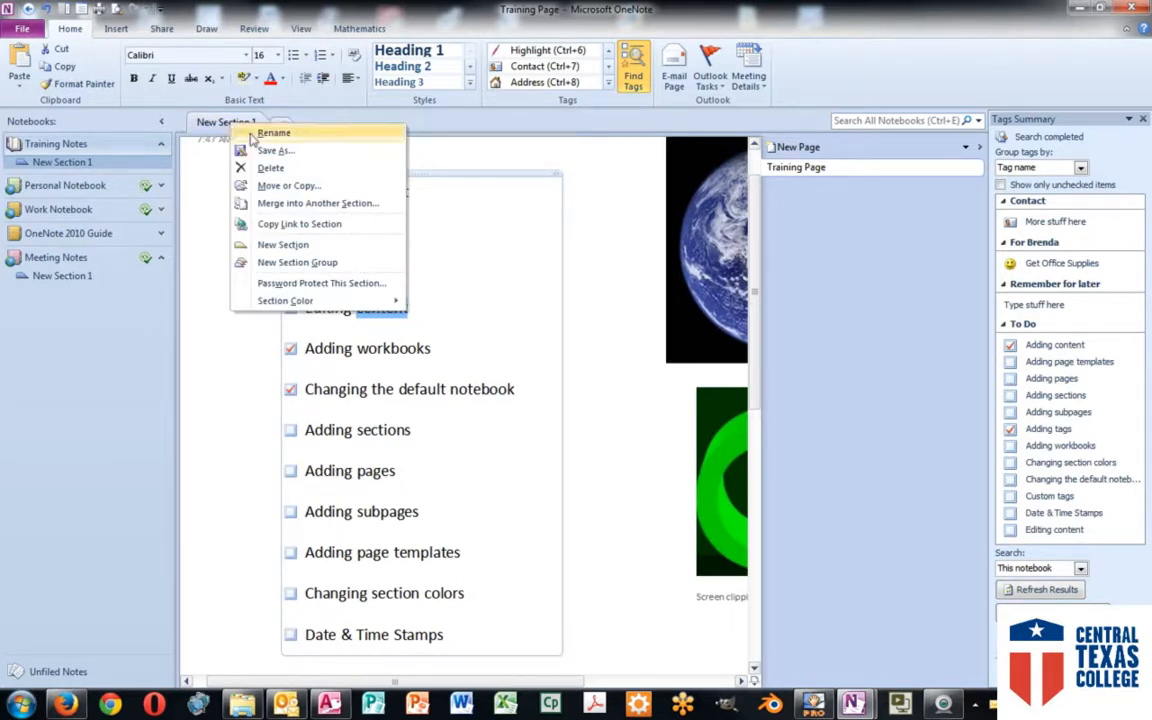
click(252, 133)
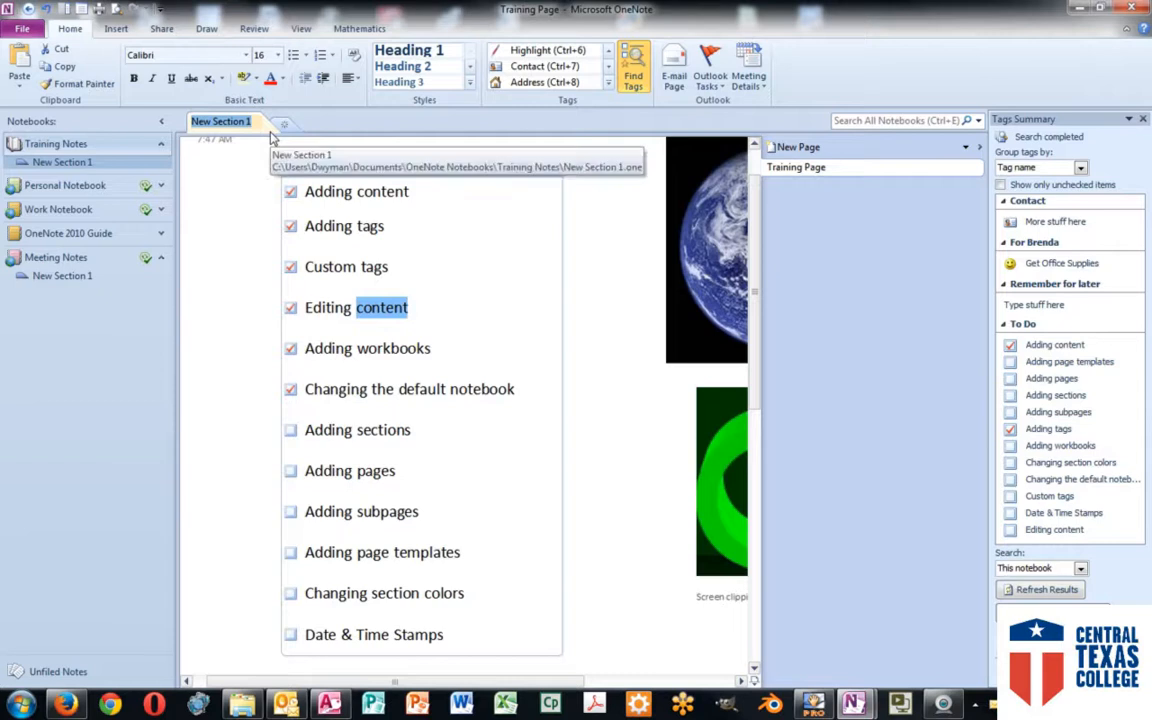
text(Basics)
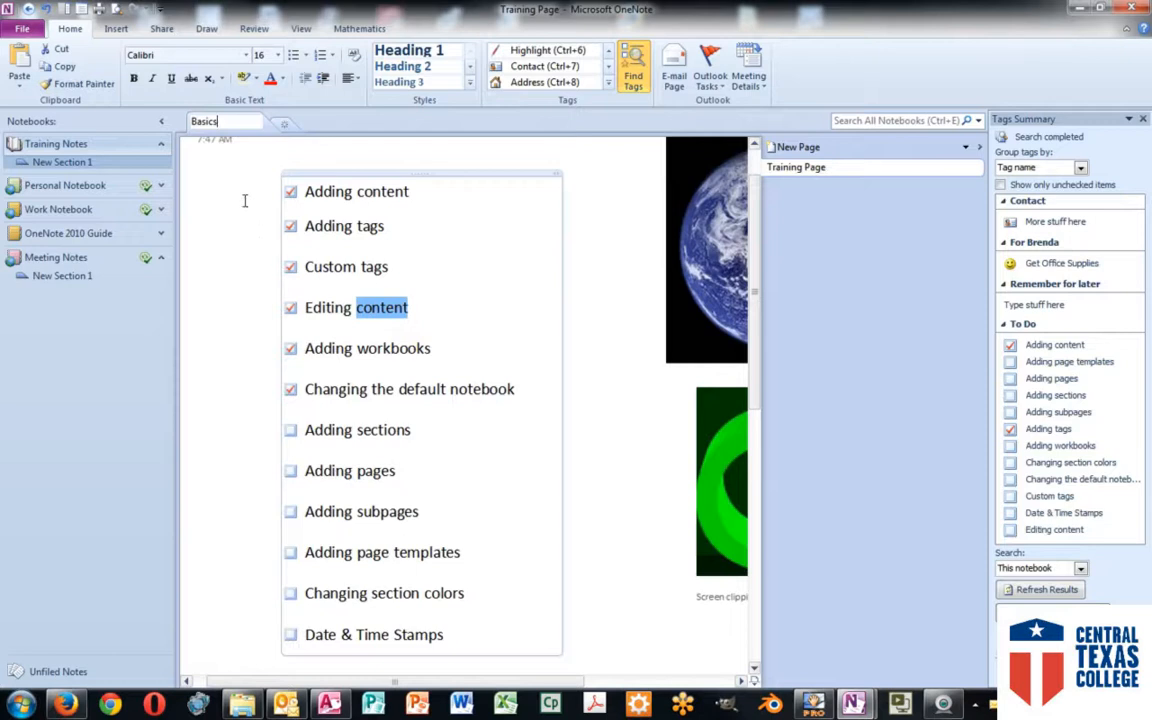
Step: Add a second section named "My Photos" to the Training Notes notebook
click(288, 131)
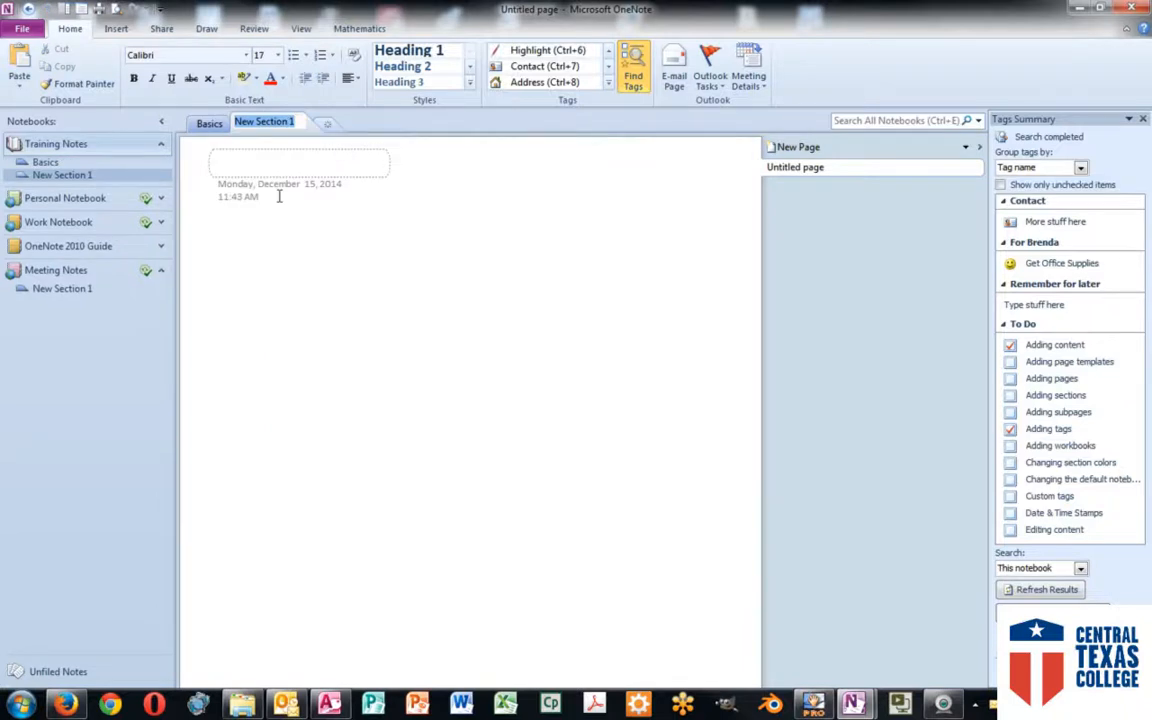
text(Sec)
key(Return)
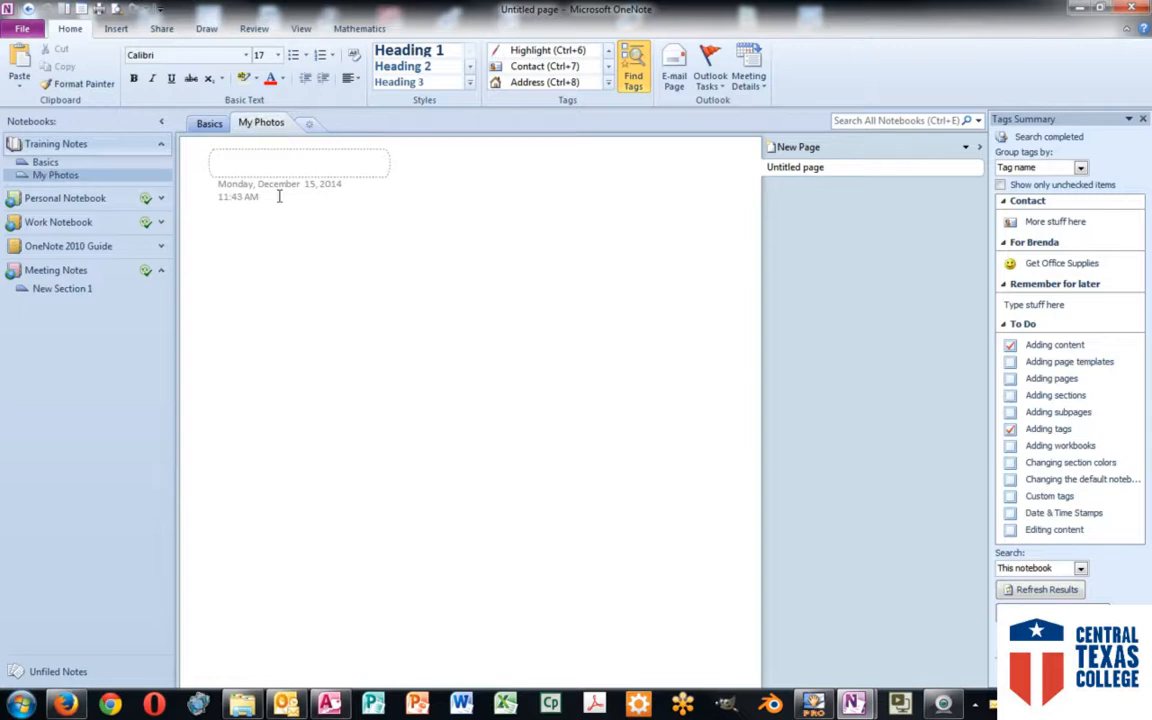
Step: Set the section color of "My Photos" to Teal and of "Basics" to Purple
right_click(264, 123)
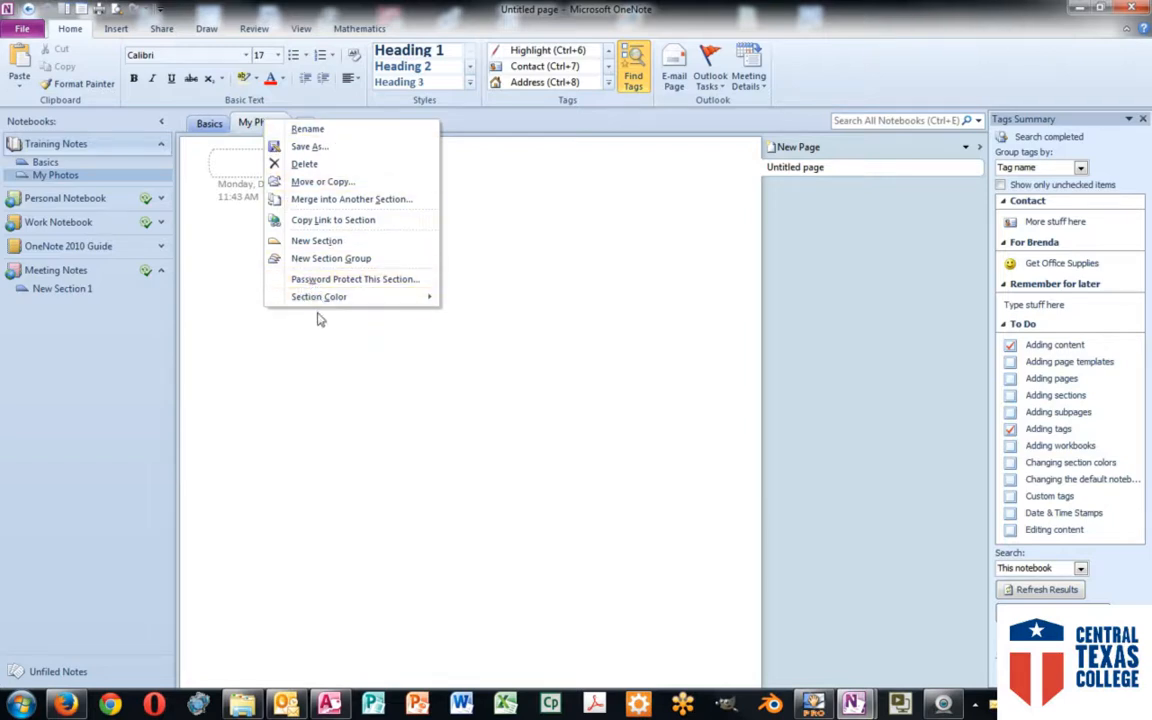
mouse_move(316, 300)
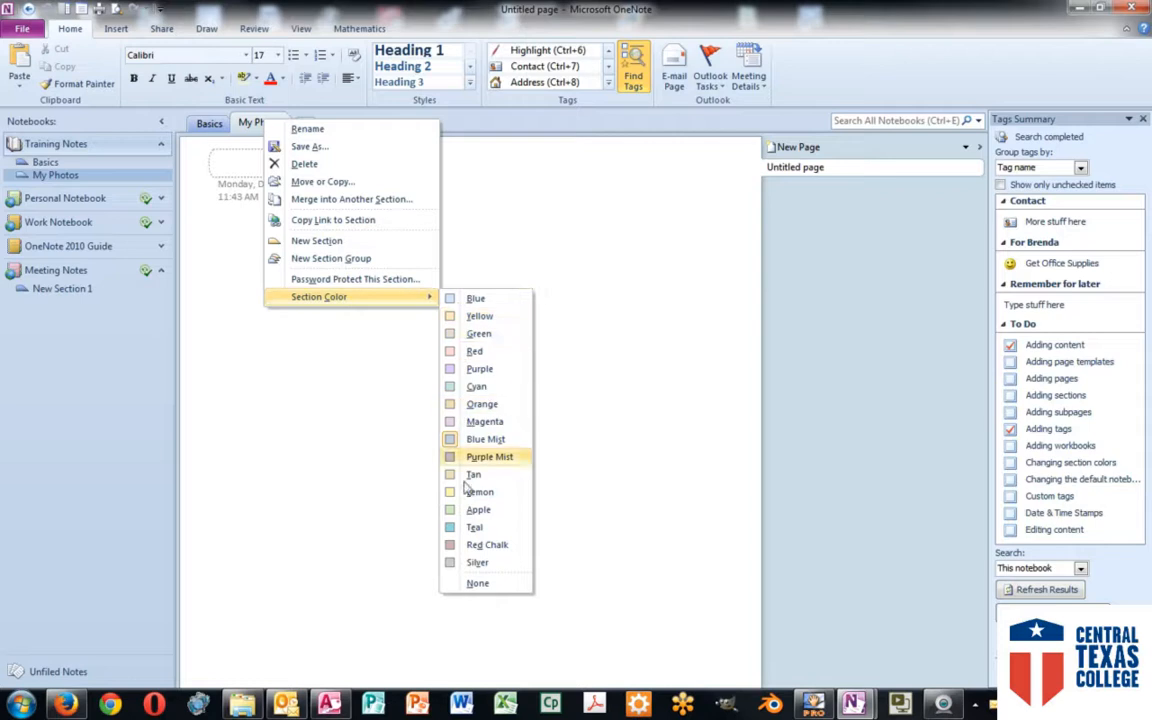
click(470, 527)
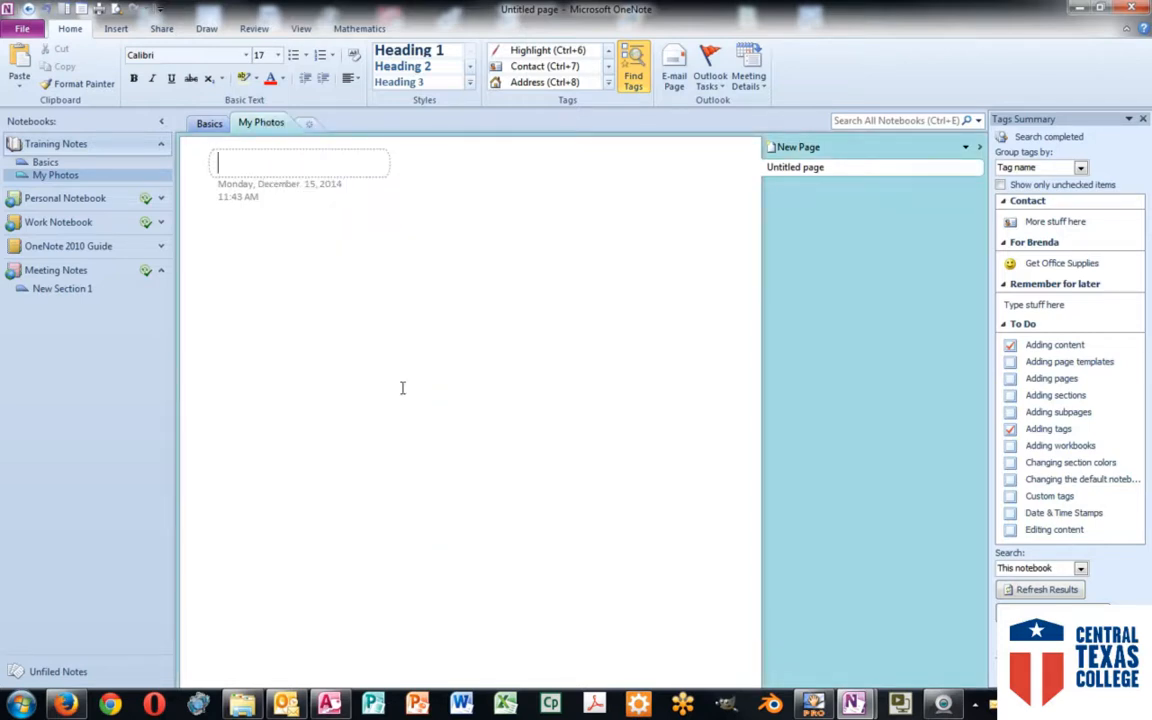
right_click(207, 122)
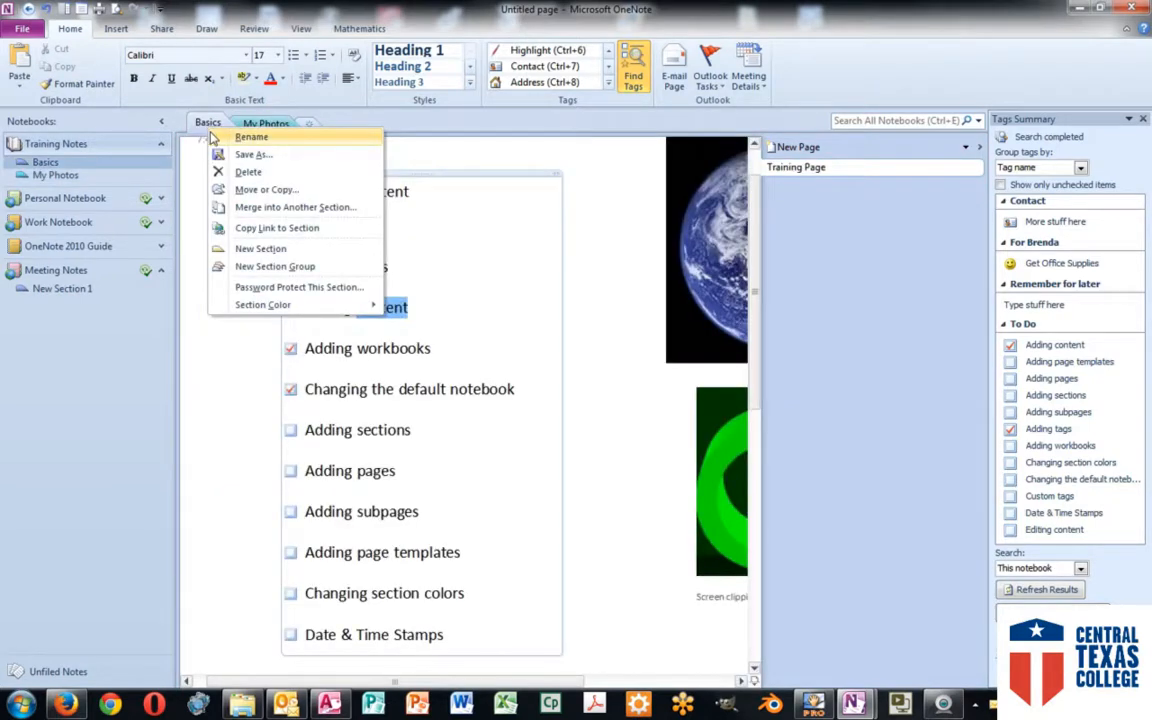
mouse_move(263, 304)
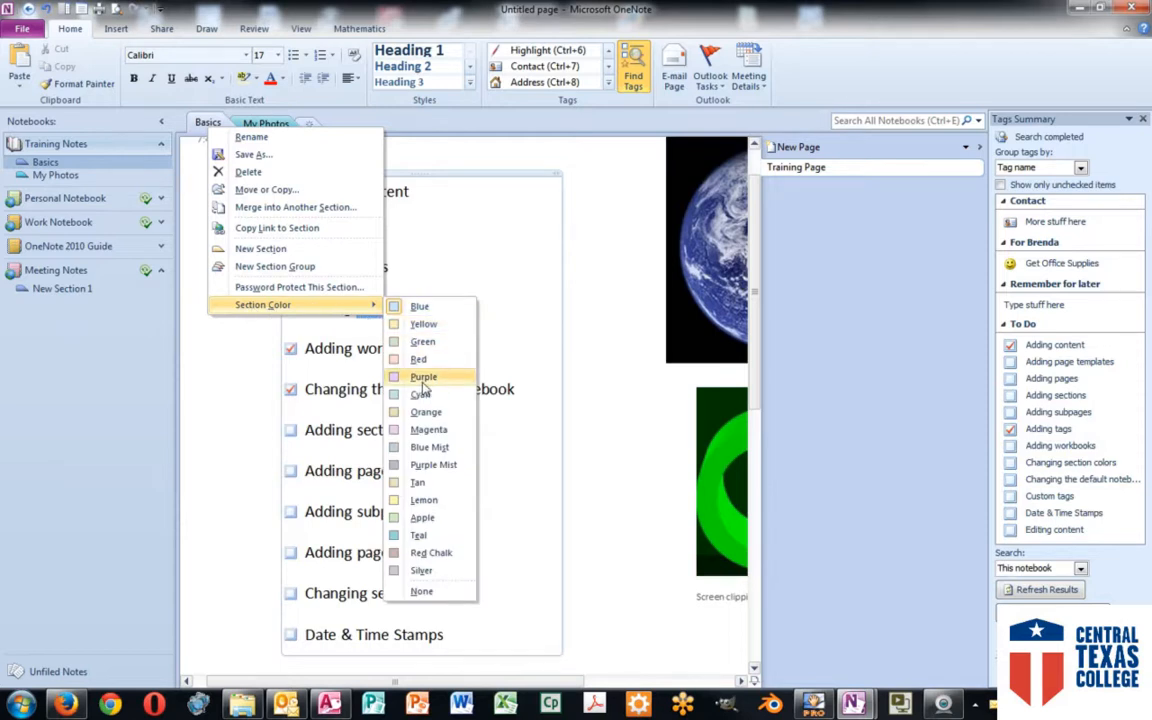
click(374, 320)
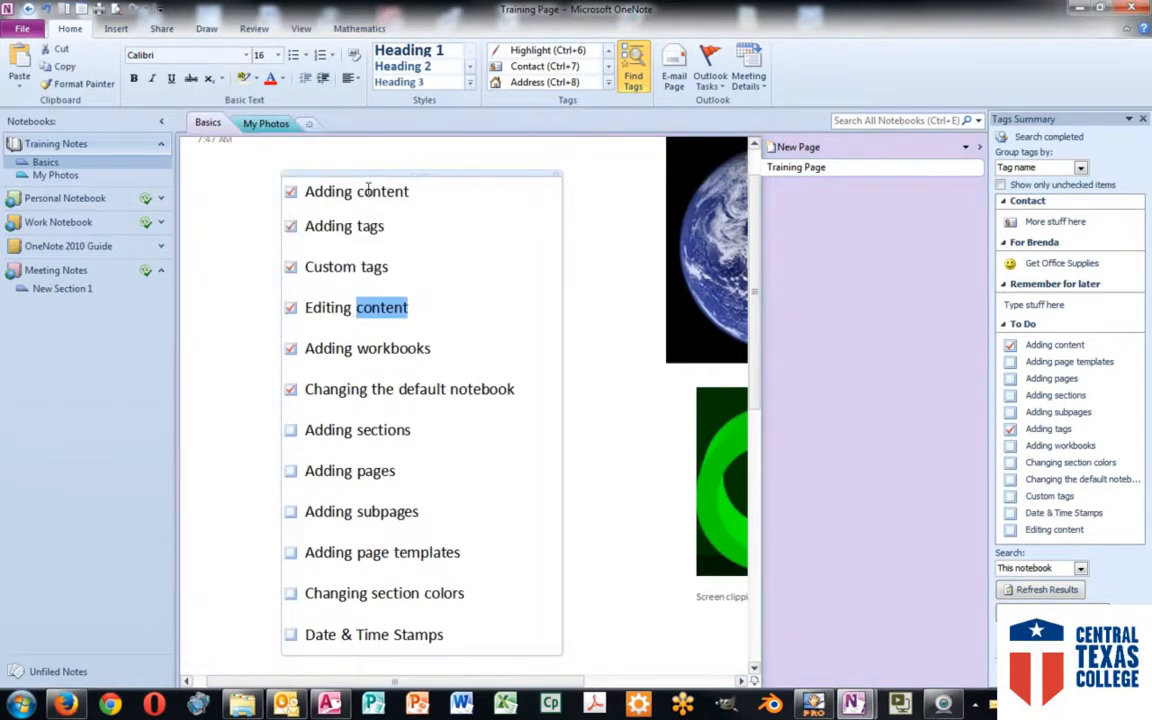
Step: View the My Photos section, return to Basics, and check off the "Adding sections" item in the to-do list
click(266, 124)
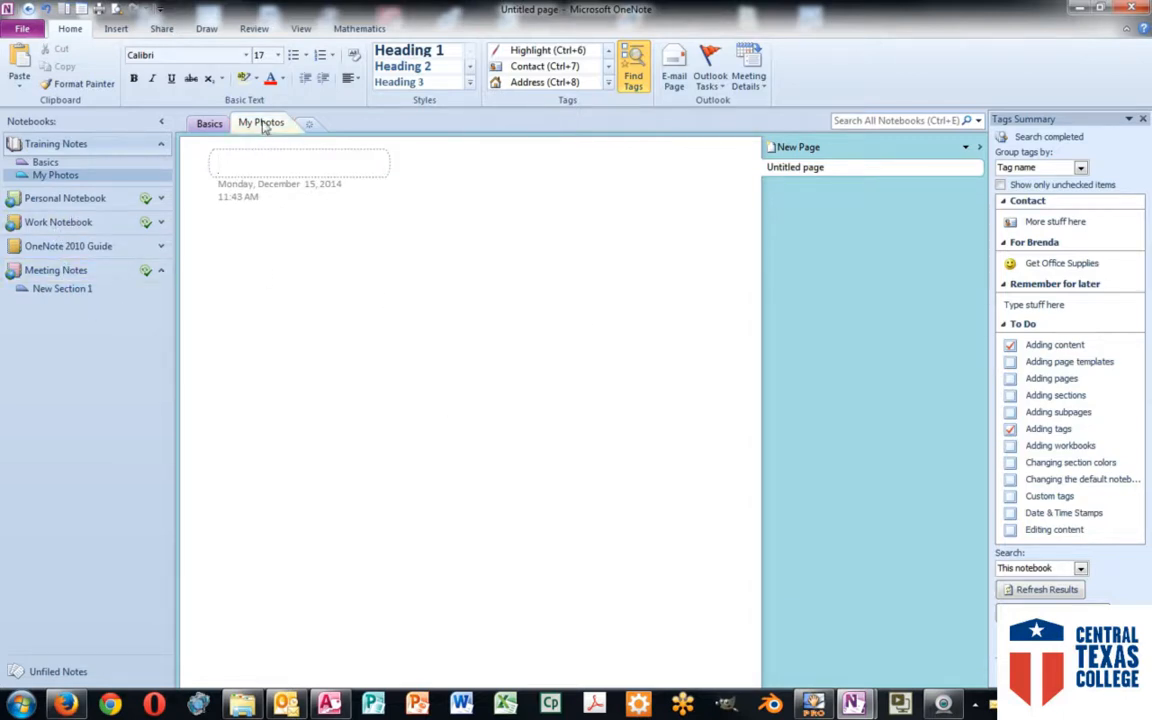
click(208, 123)
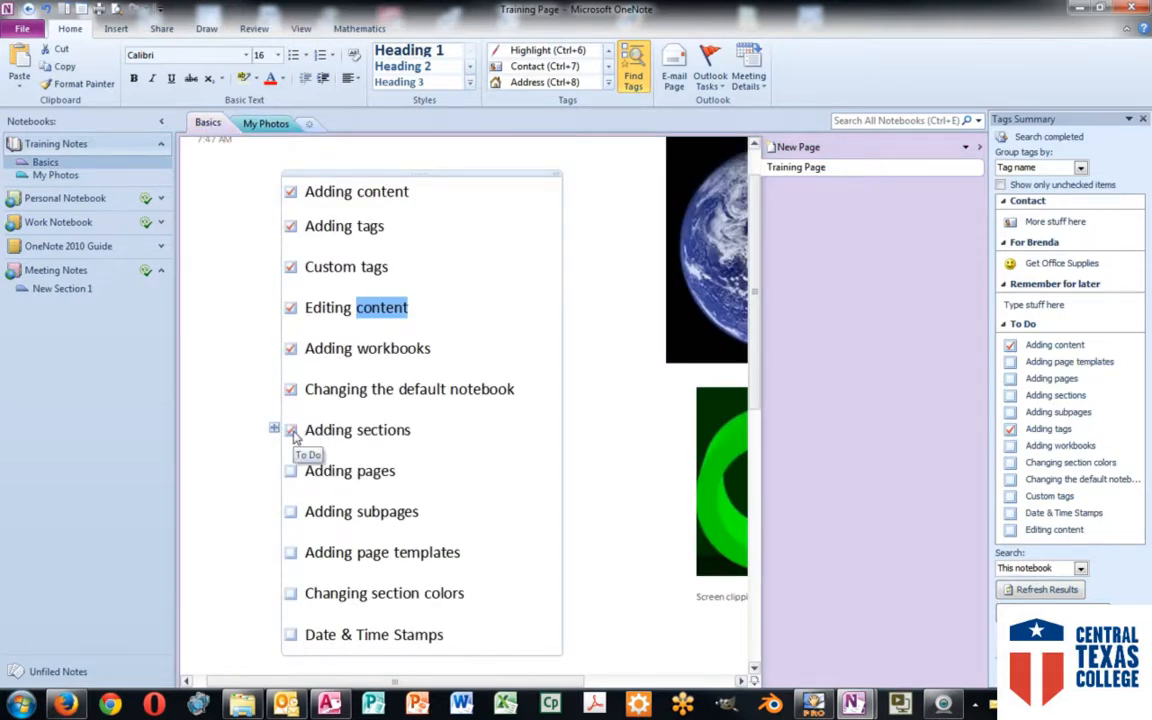
click(291, 432)
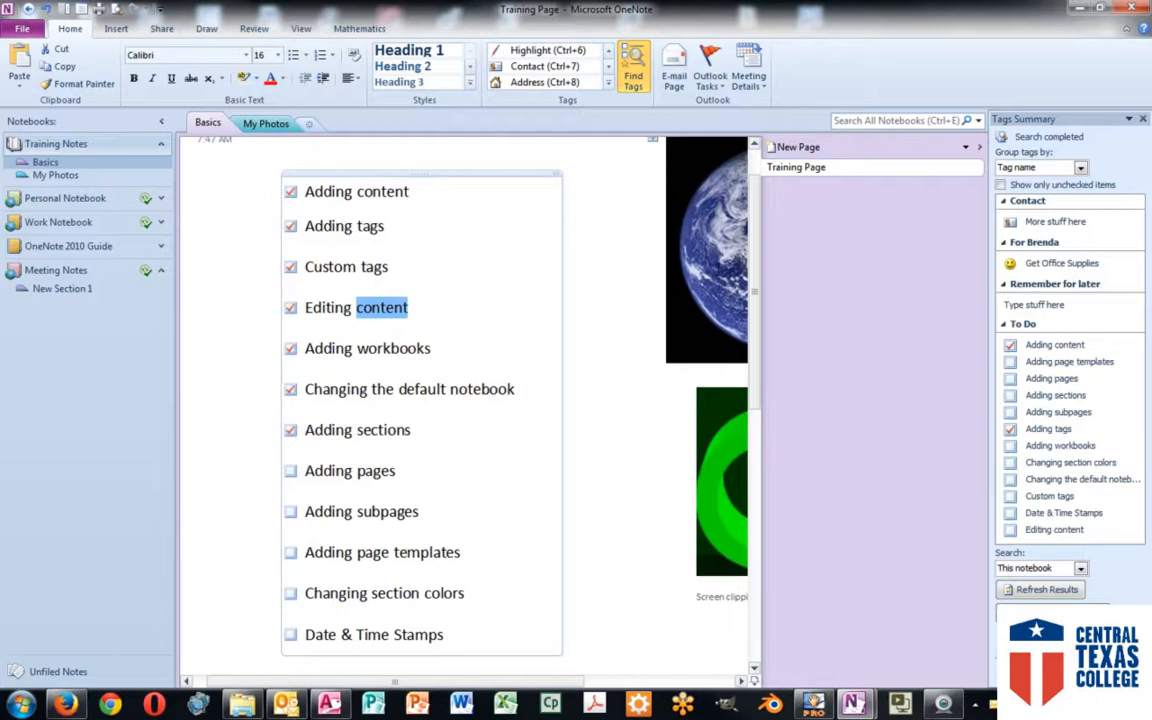
Step: Add a new page to the Basics section and enter "This is my first new page" in its body
click(795, 148)
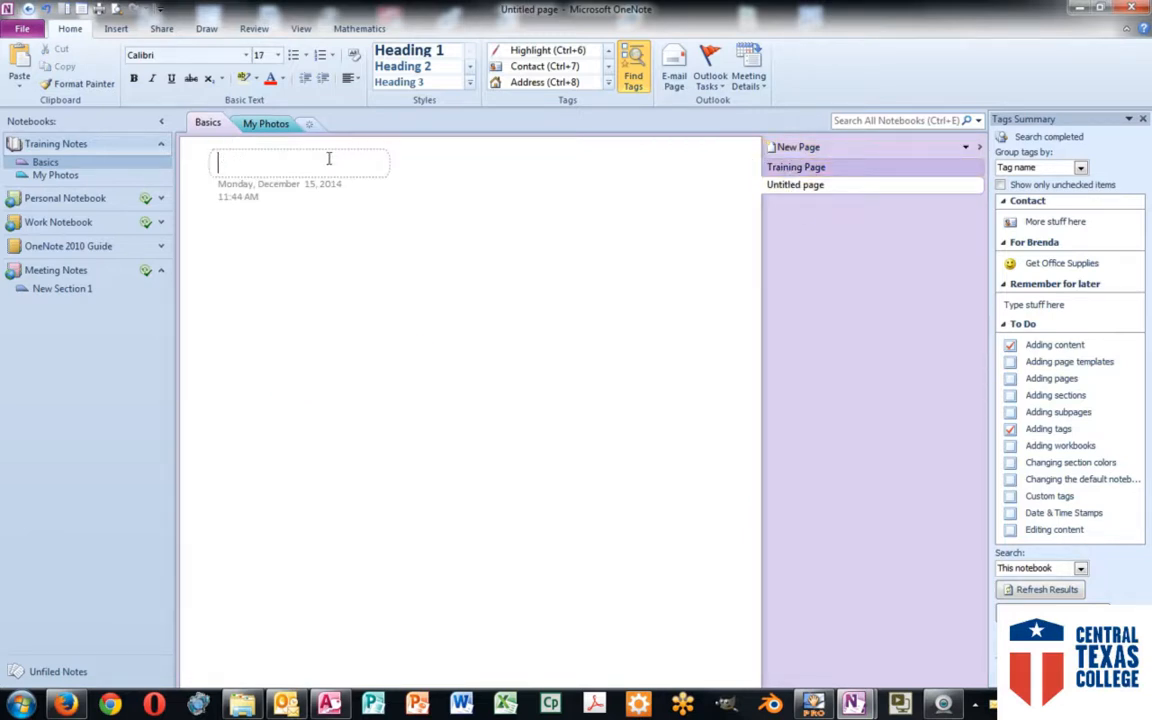
key(Return)
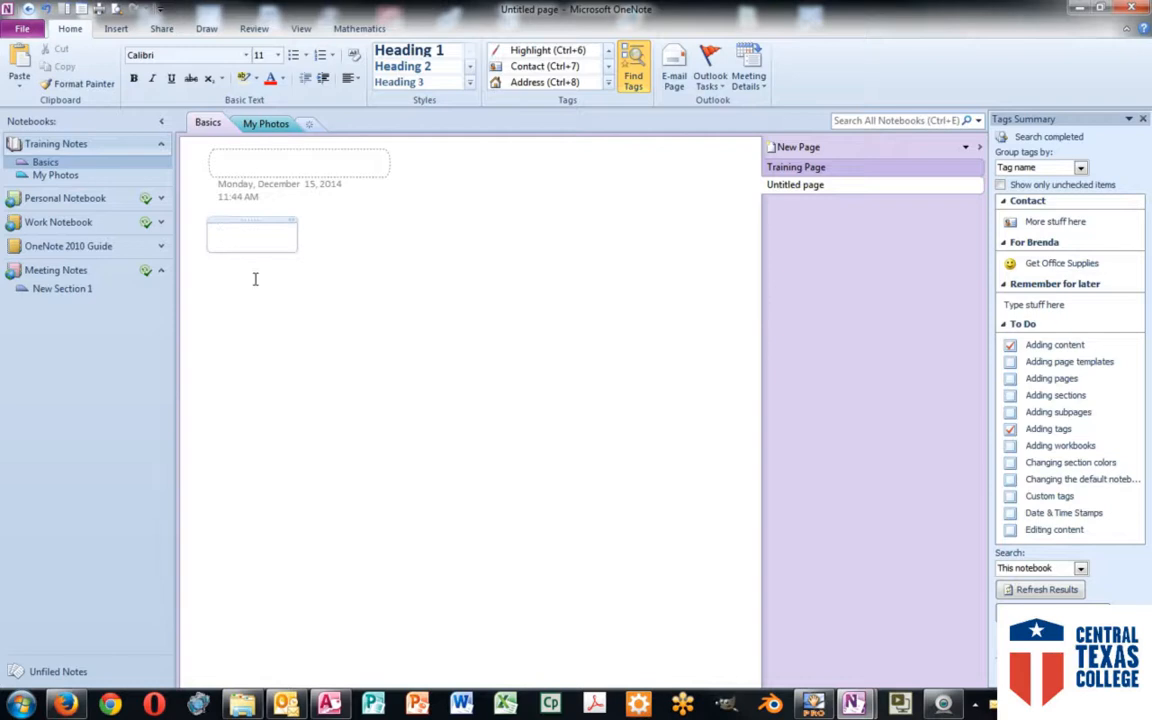
text(This)
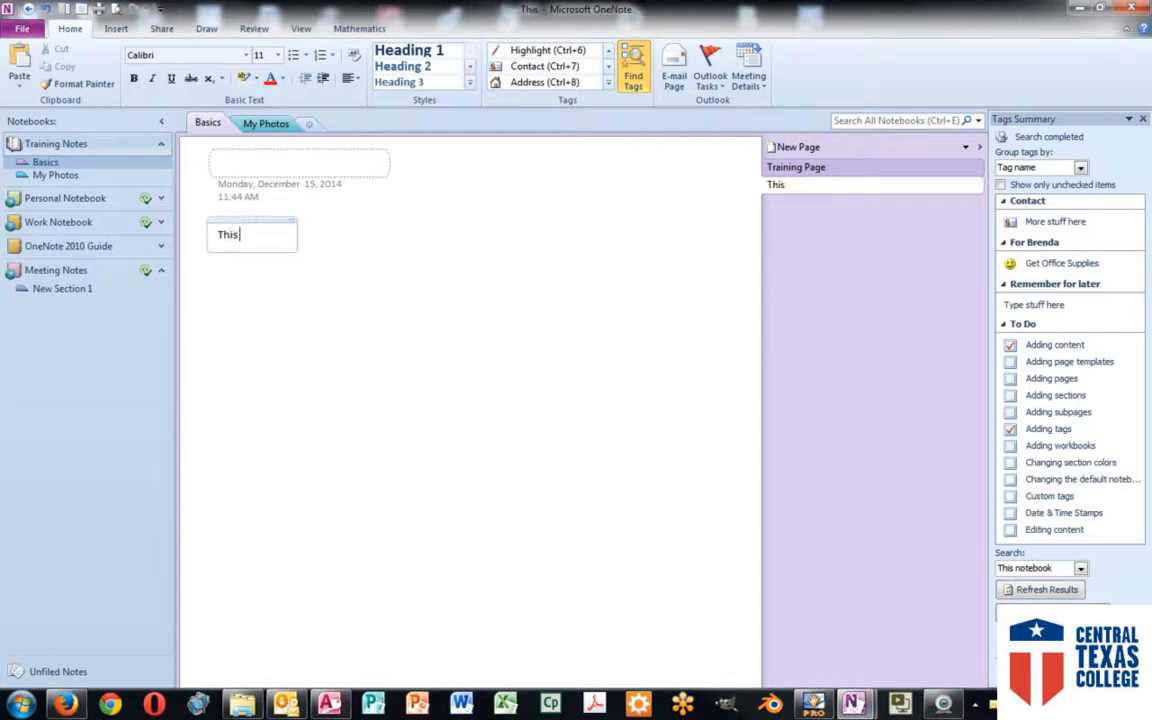
text( is my first)
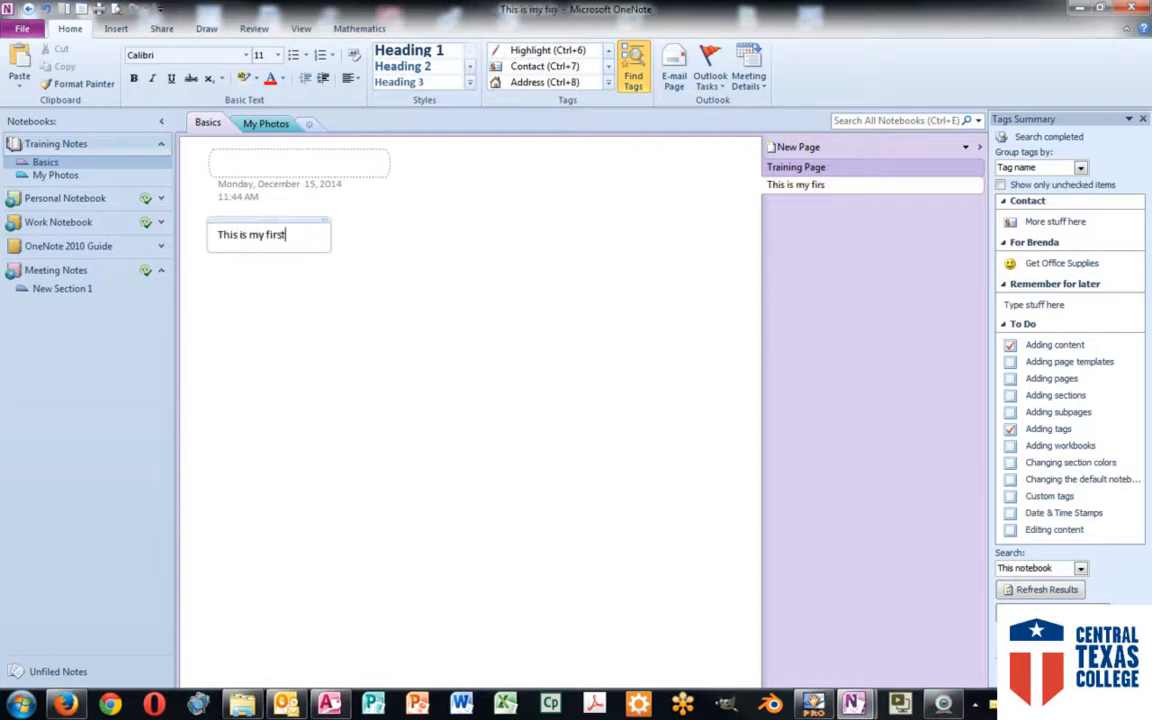
text( new page)
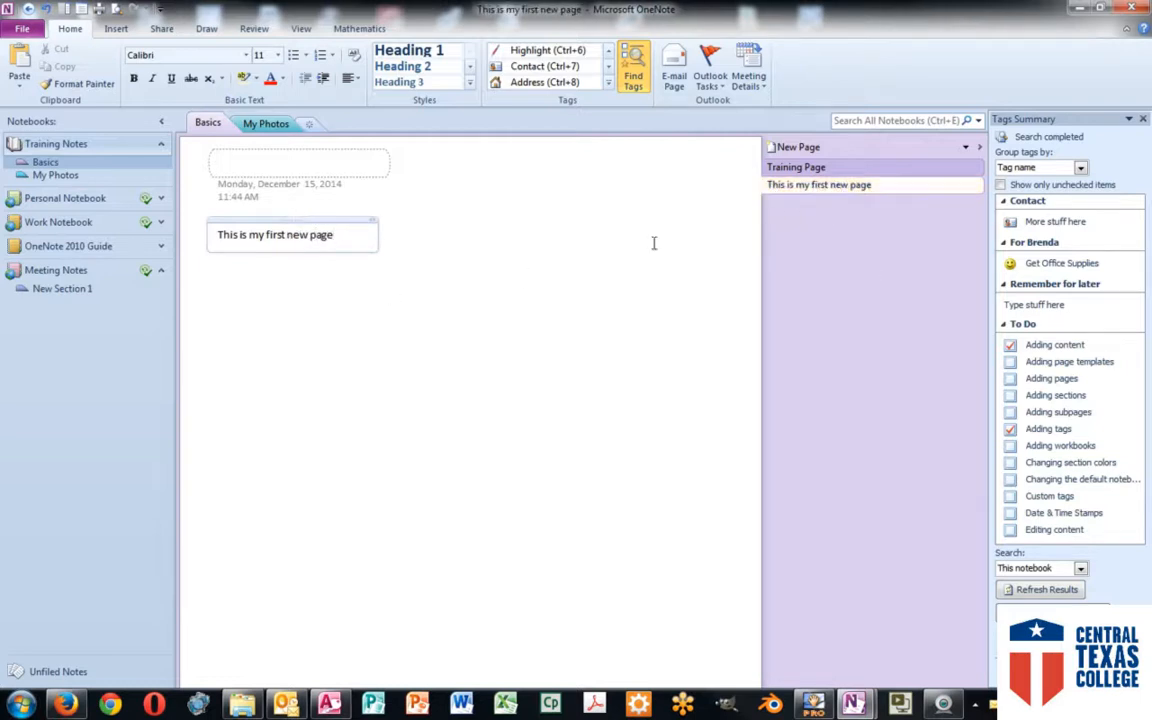
Step: Title the new page "New Pages"
click(479, 276)
click(328, 162)
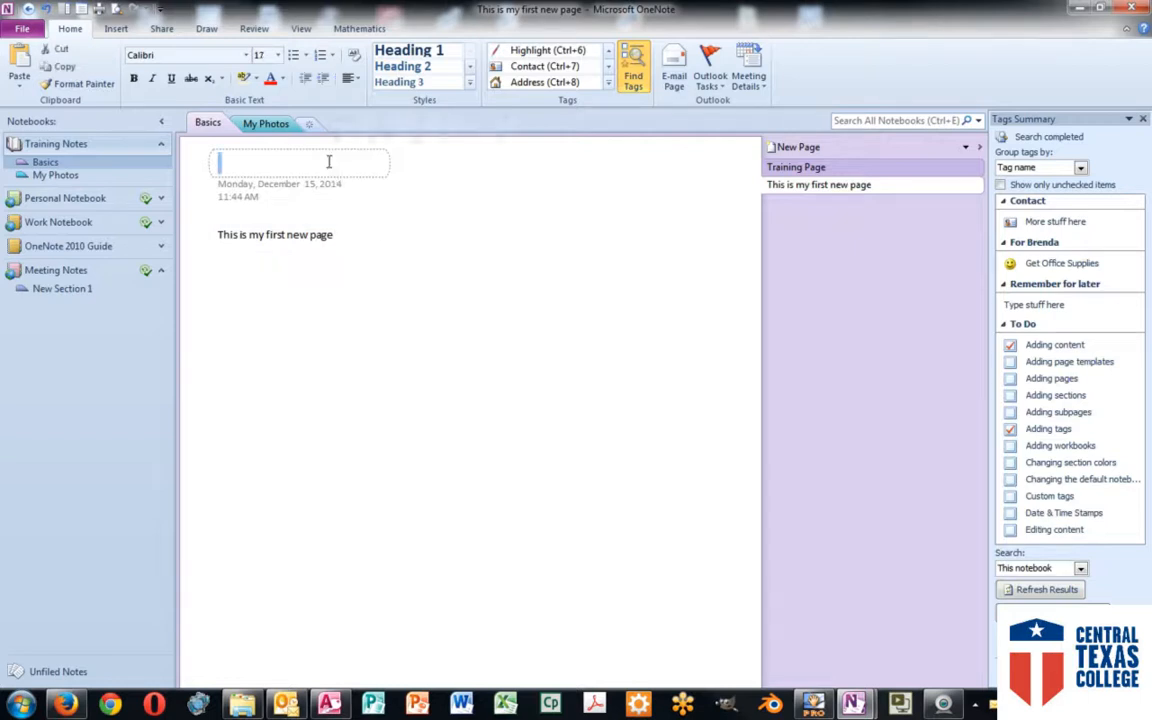
text(New Pages)
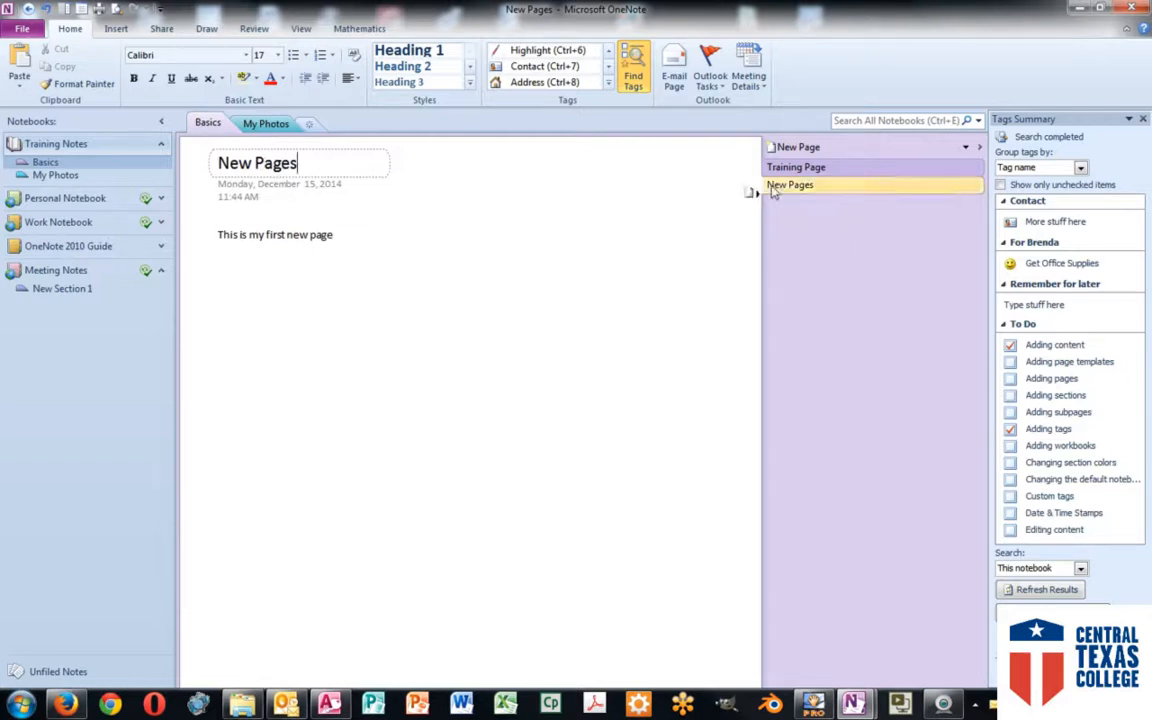
click(401, 237)
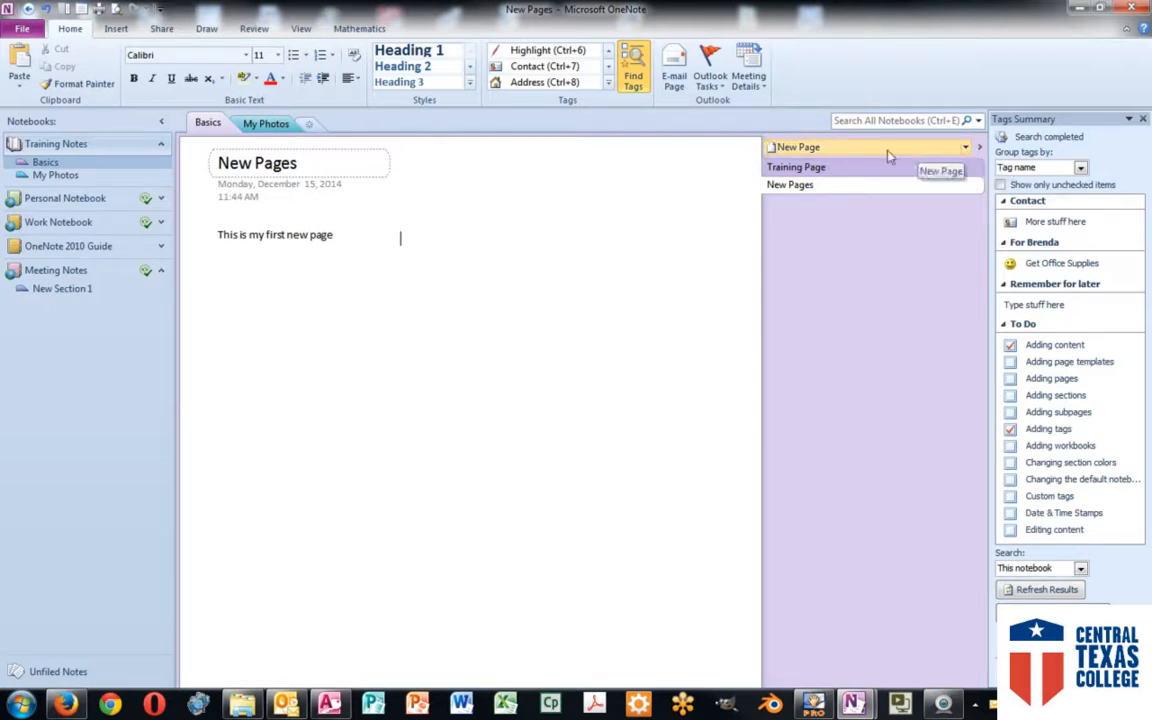
Step: Open the page templates and add a page from Planners, trying the Simple, Prioritized and Project To Do List designs
click(966, 150)
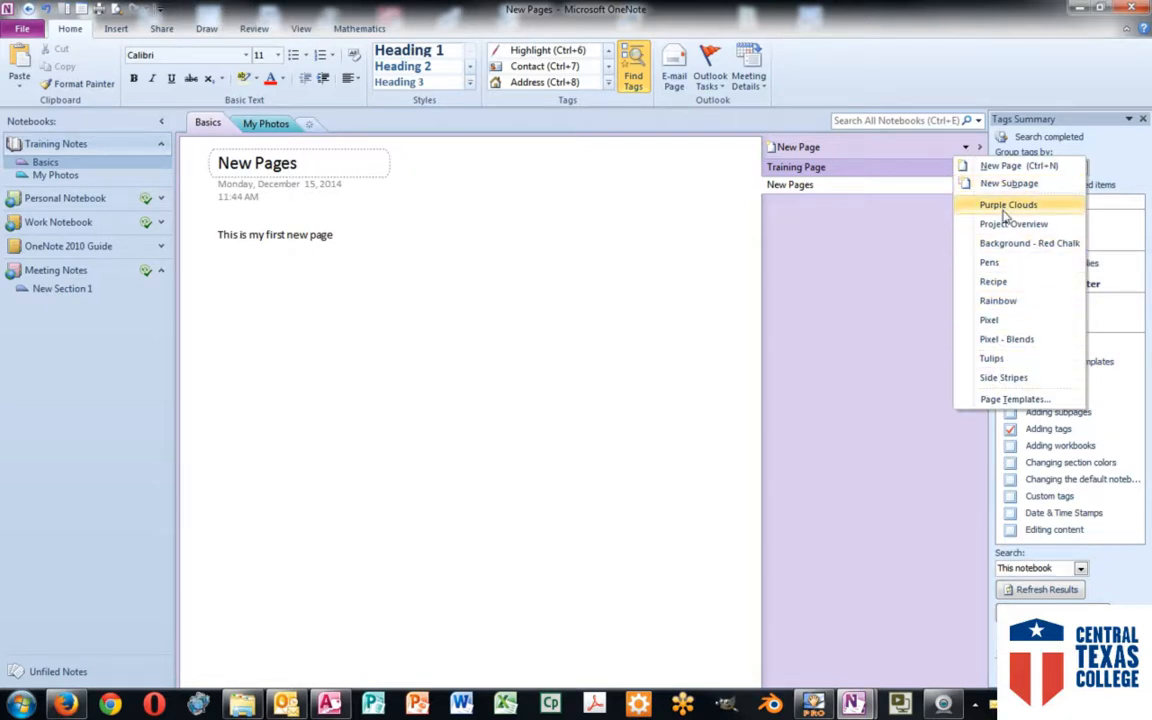
click(1001, 400)
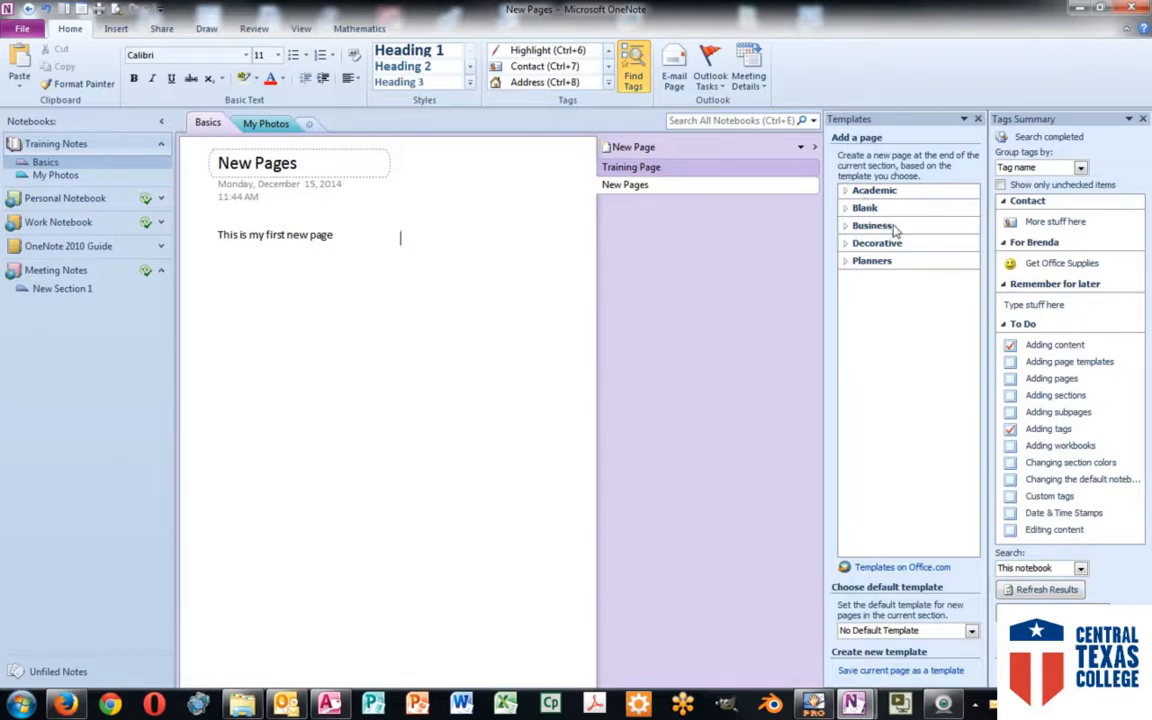
click(846, 262)
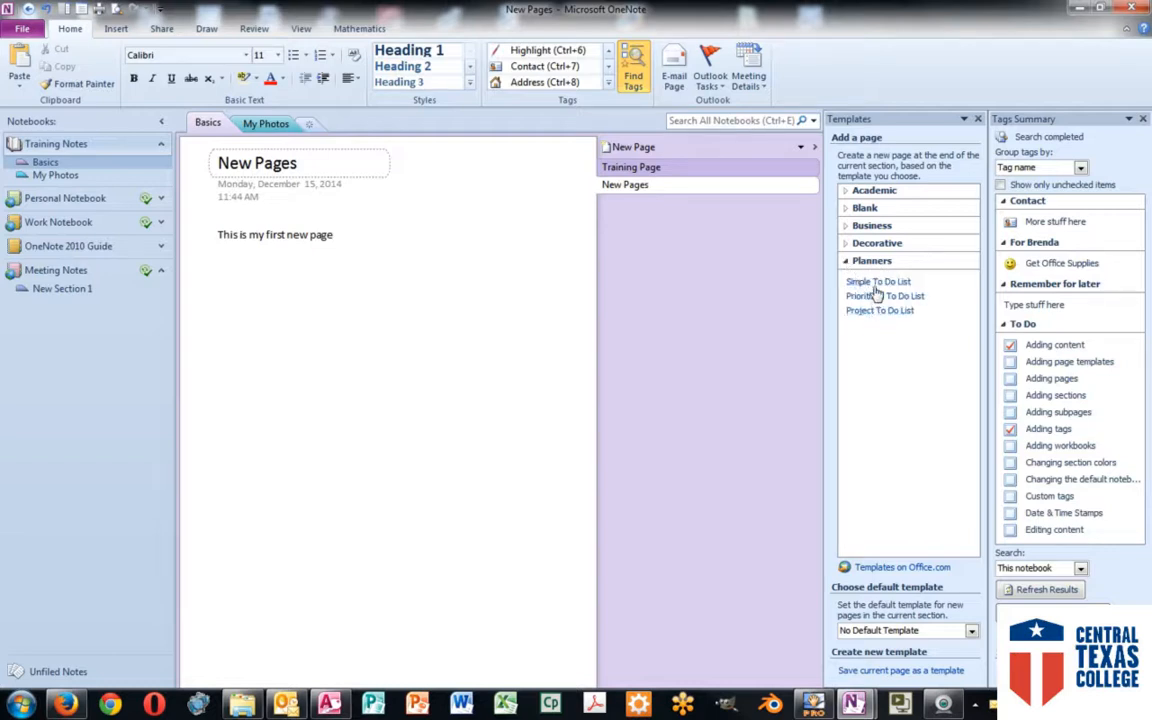
click(875, 283)
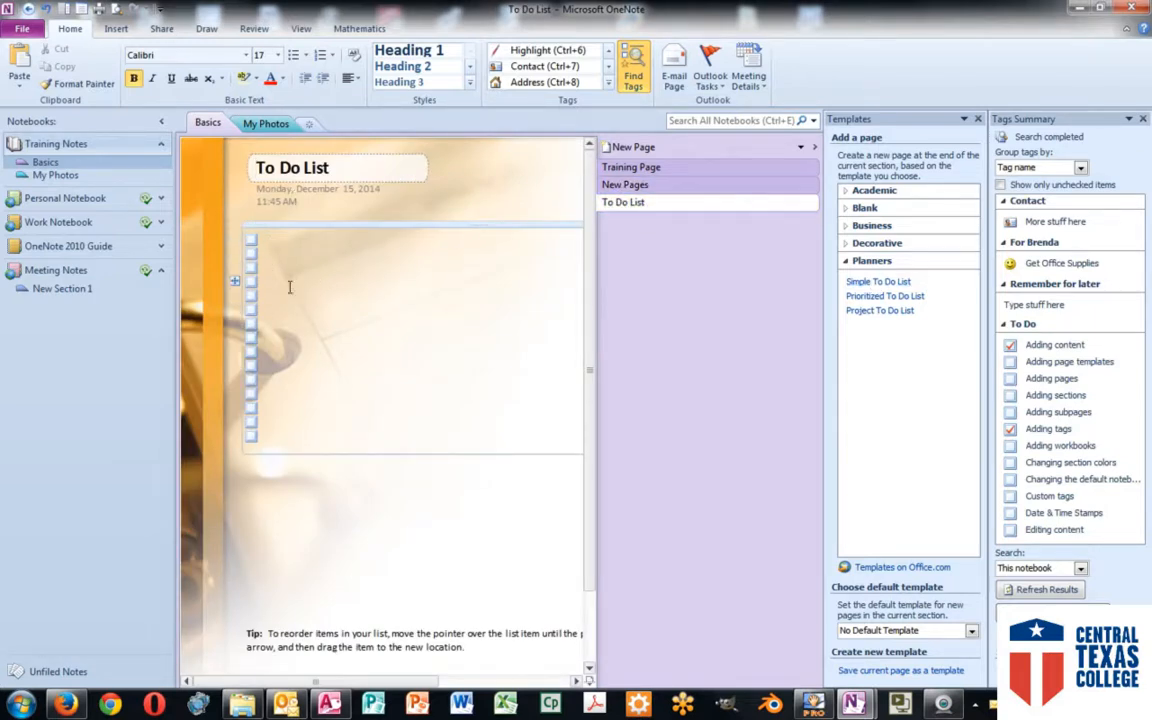
click(867, 298)
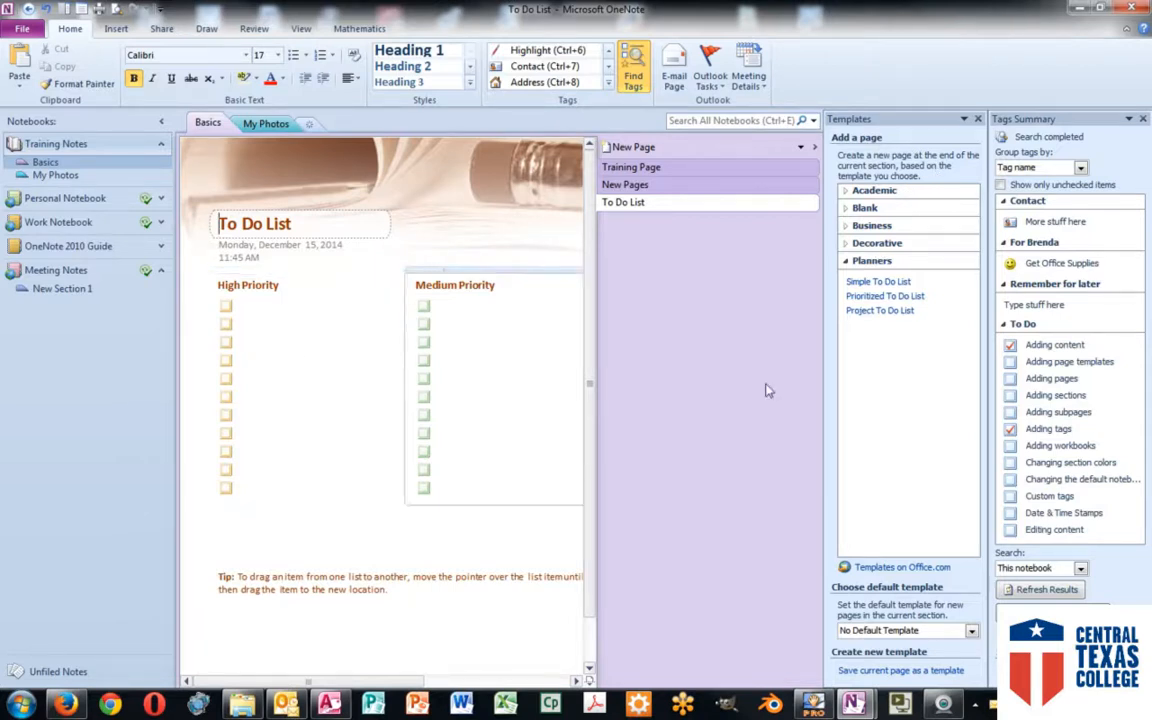
click(864, 312)
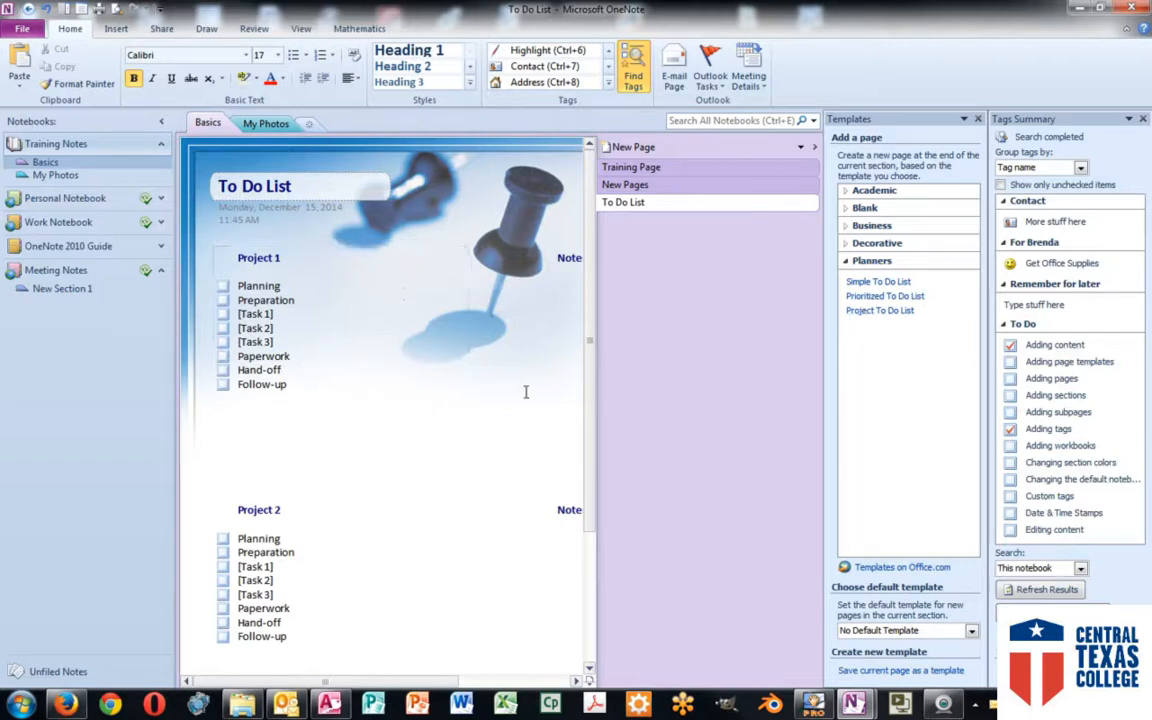
Step: Browse the Decorative templates and try Light Bulb Corner and Triangles Title on the new page
click(846, 262)
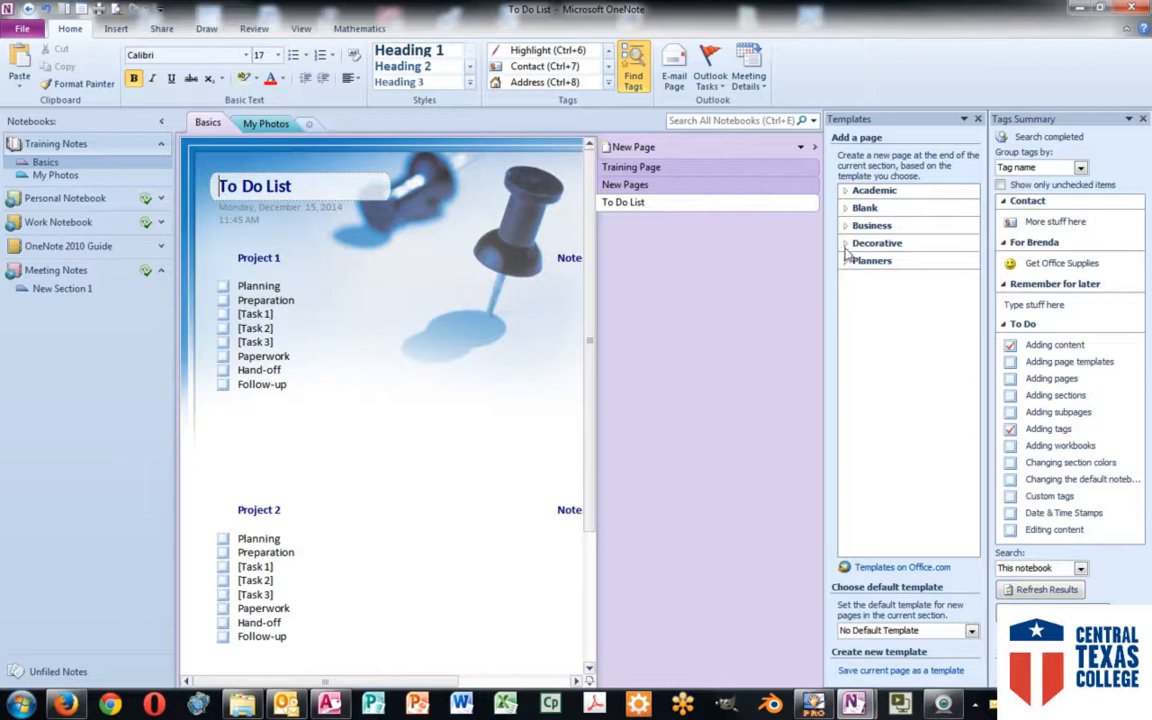
click(846, 244)
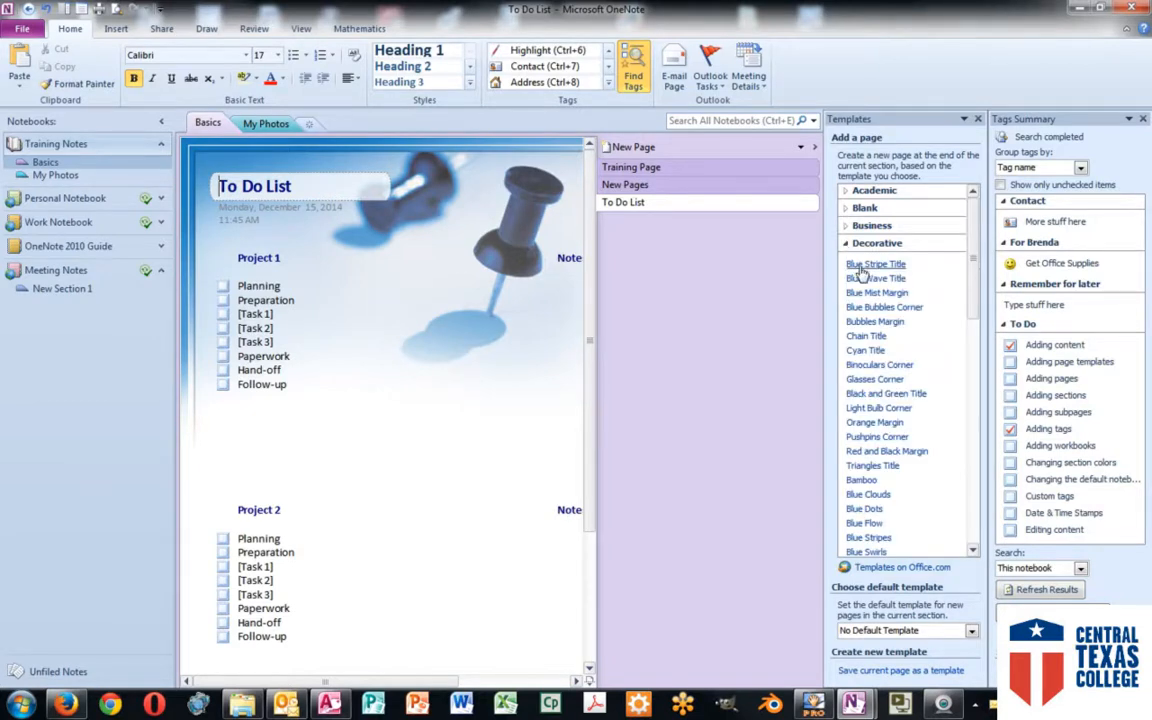
scroll(862, 290, down, 8)
scroll(884, 382, down, 4)
scroll(890, 360, up, 8)
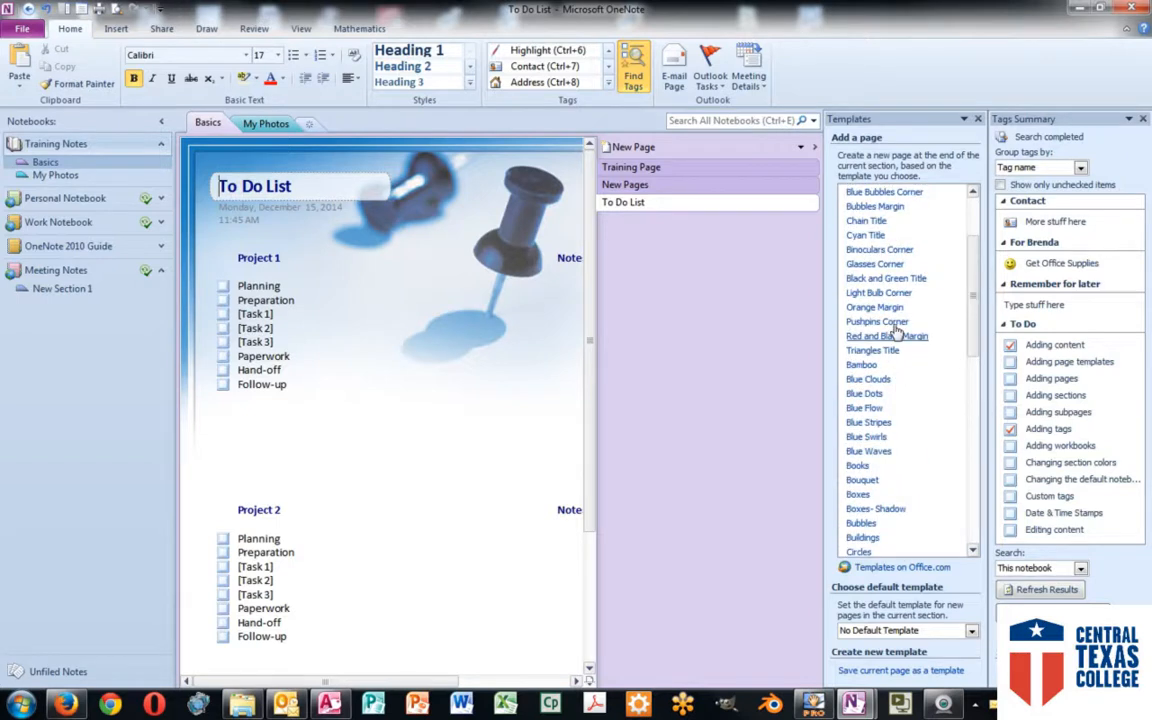
scroll(899, 325, up, 3)
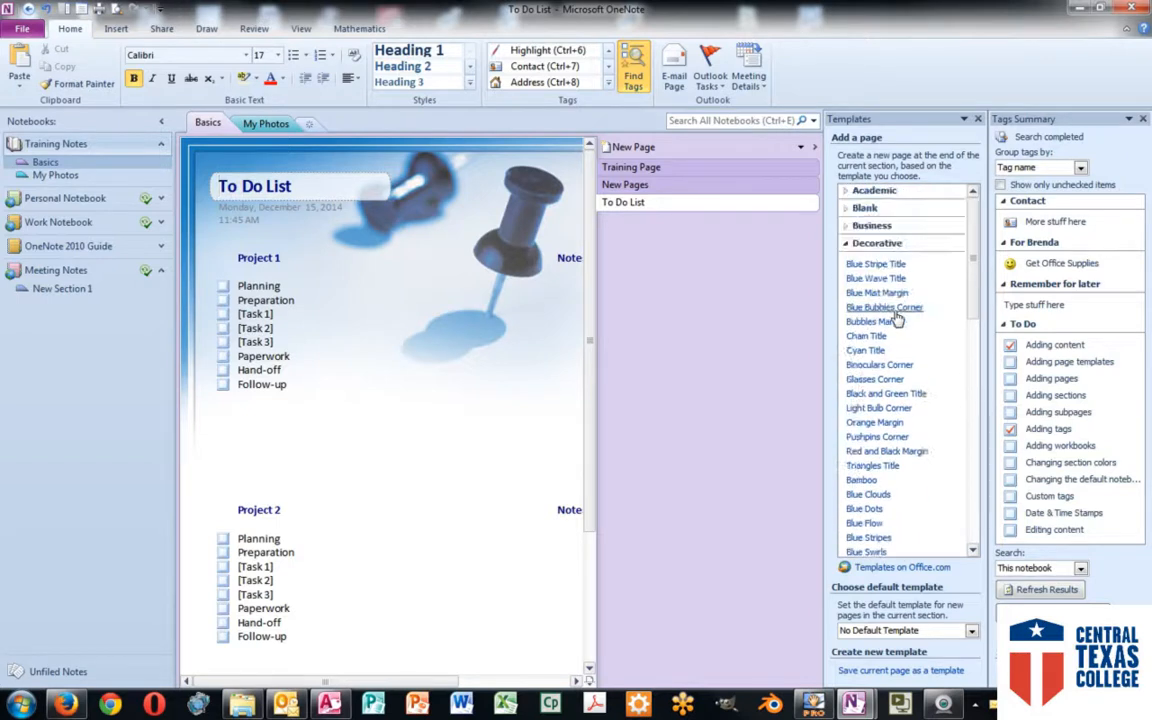
click(876, 409)
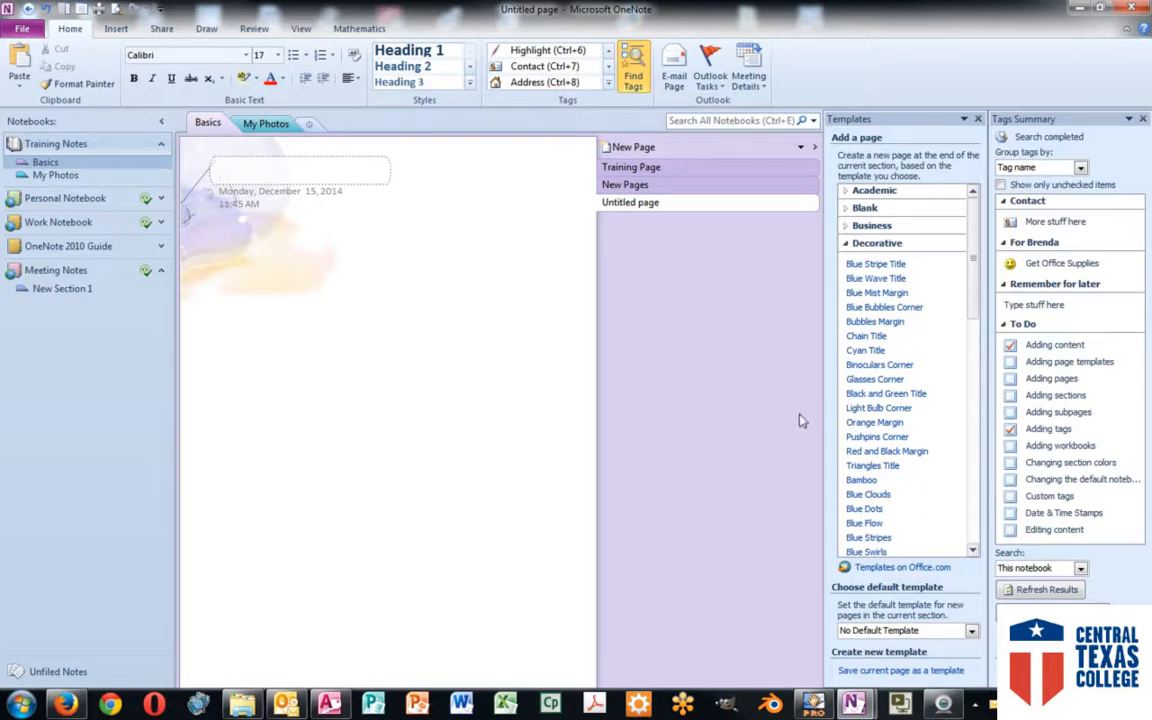
click(869, 468)
Step: Try further Decorative templates on the page, including Fireworks, Globe and Paws - Cyan
scroll(868, 474, down, 4)
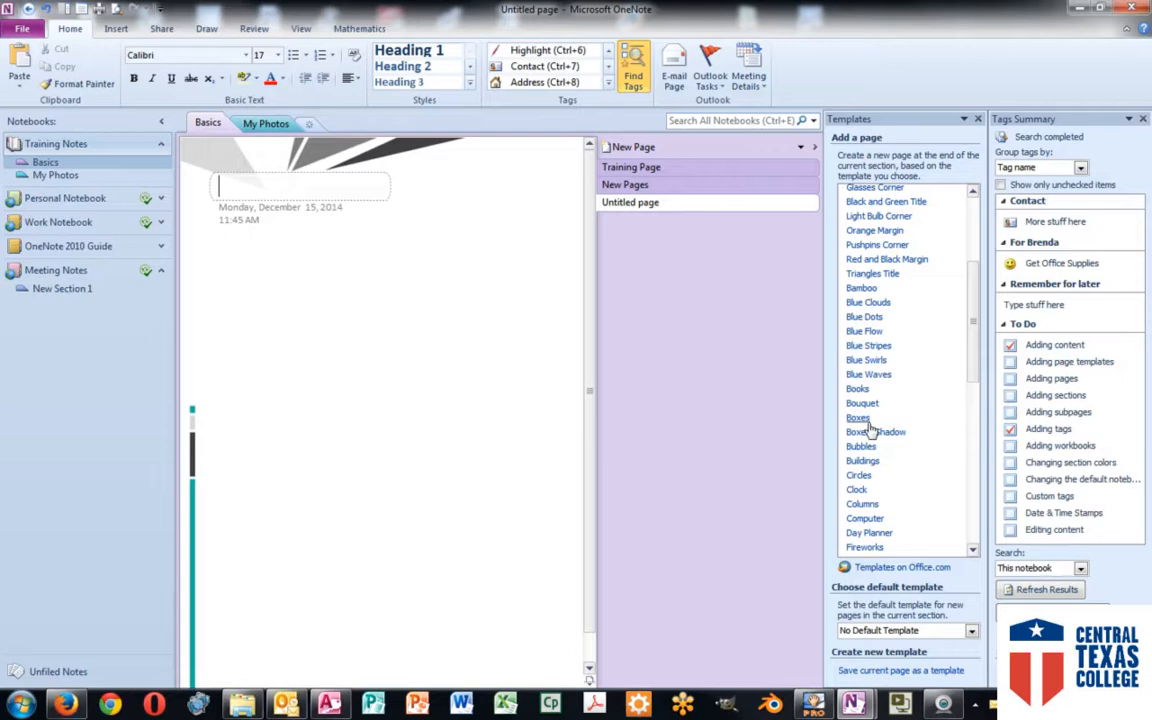
click(870, 424)
scroll(872, 436, down, 3)
click(866, 433)
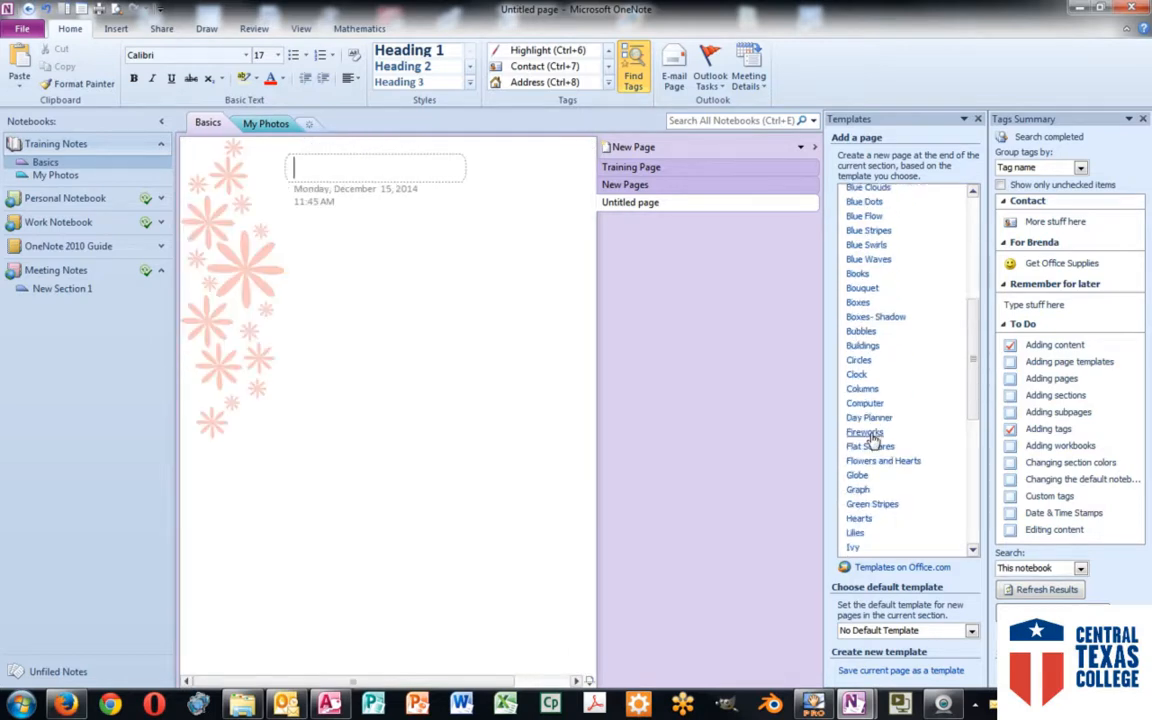
scroll(866, 426, down, 2)
click(857, 400)
scroll(866, 420, down, 2)
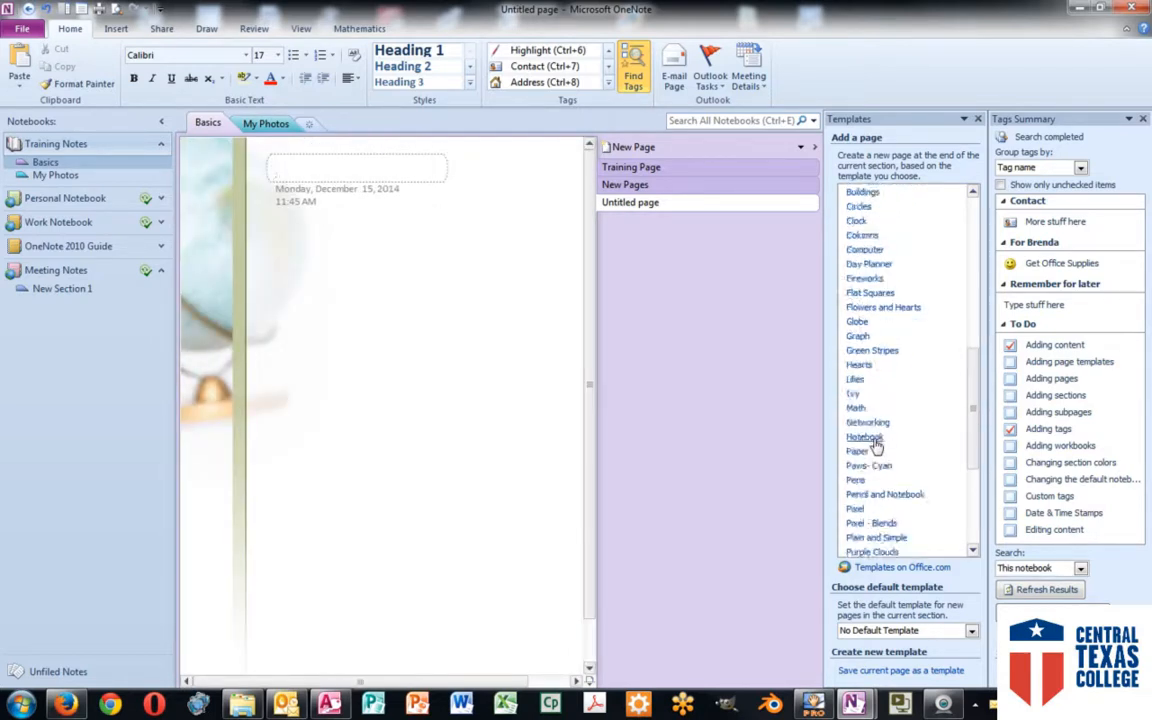
click(868, 466)
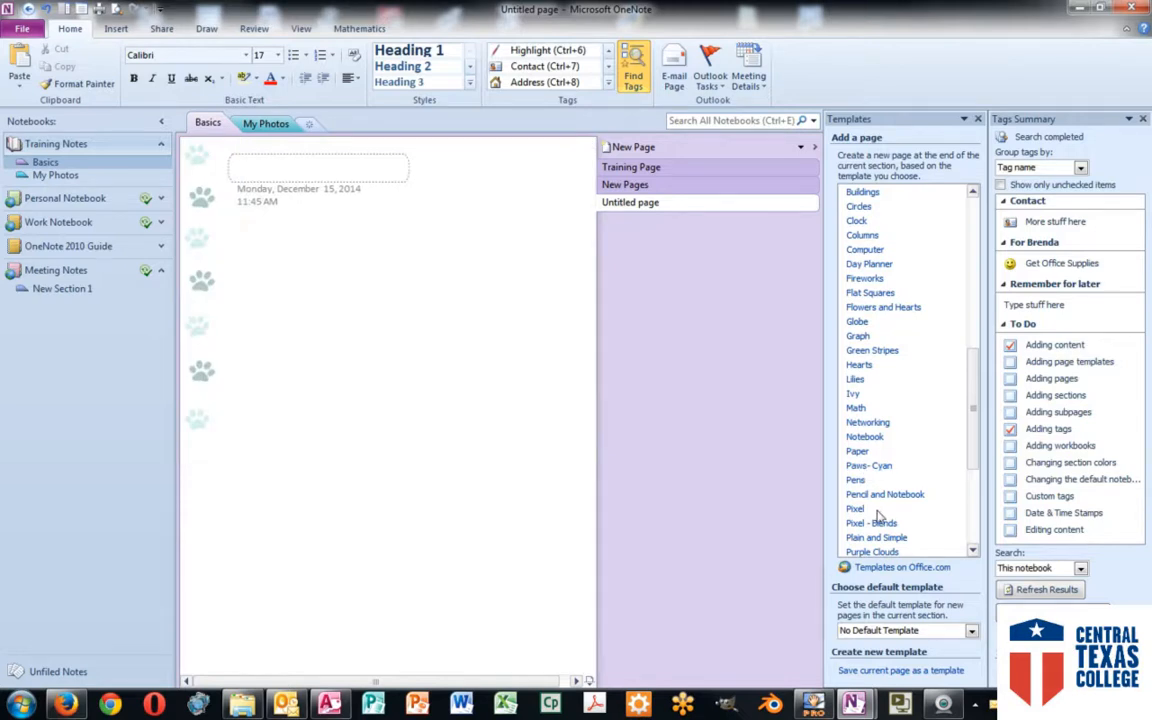
Step: Try the Business templates on the page, from Project Overview through the Simple, Informal, Personal and Formal Meeting Notes
scroll(921, 360, up, 10)
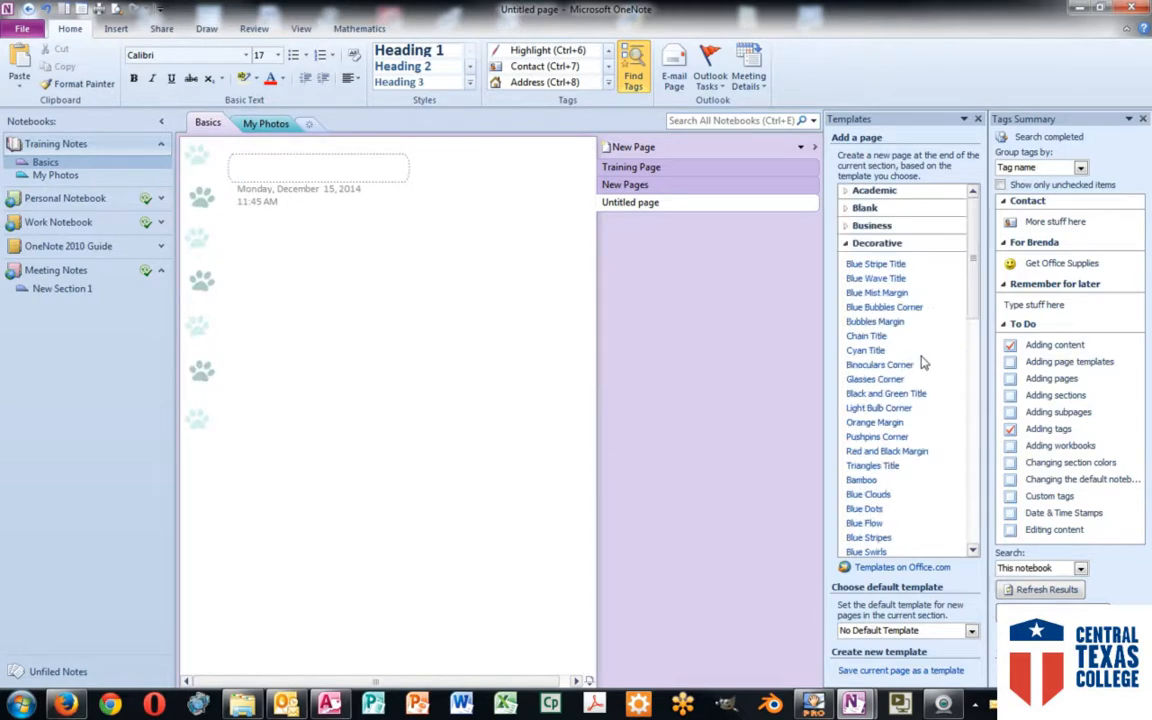
click(847, 228)
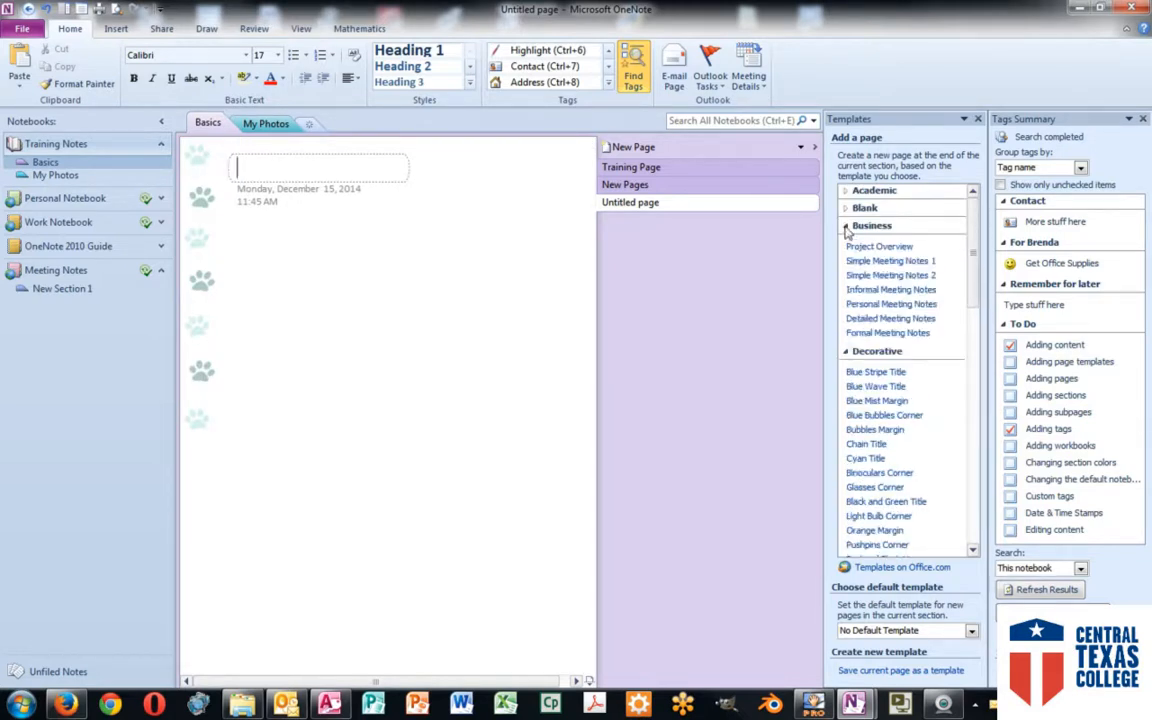
click(880, 247)
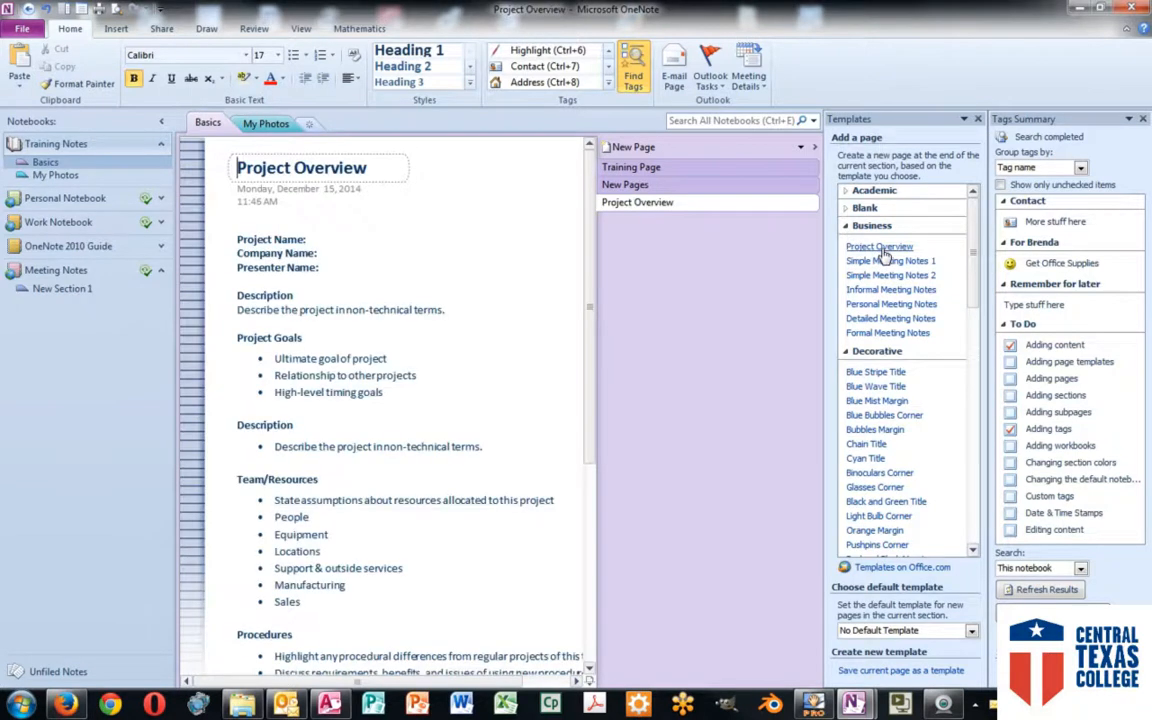
click(886, 262)
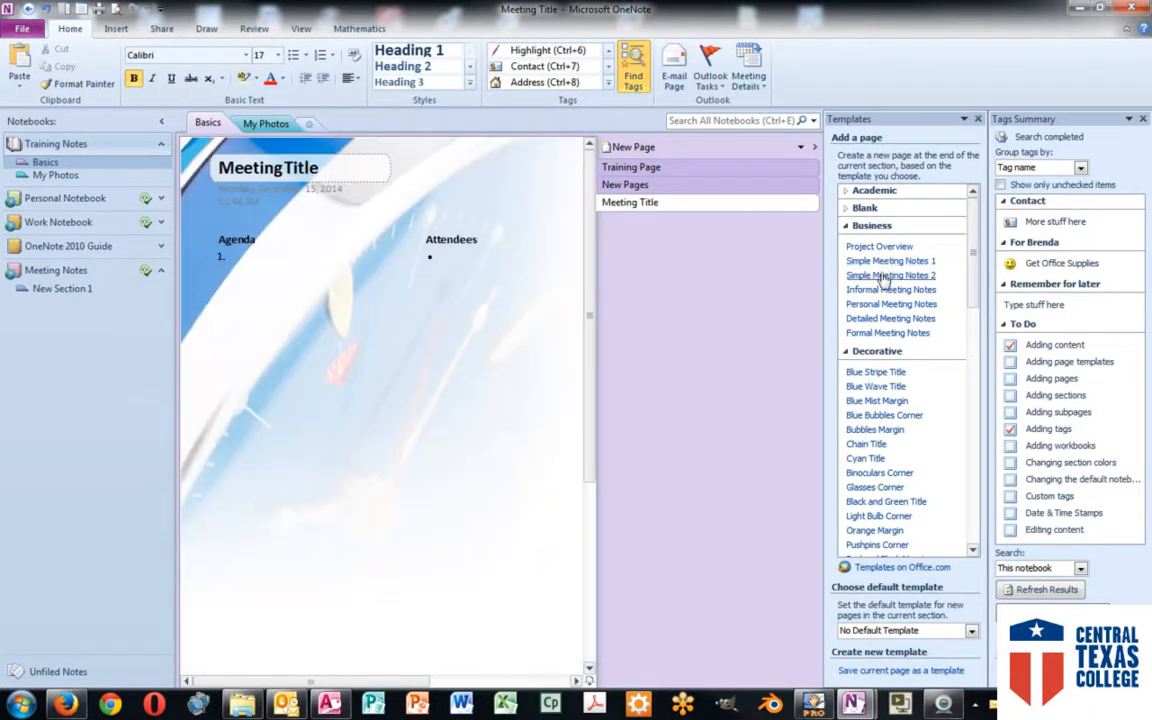
click(887, 275)
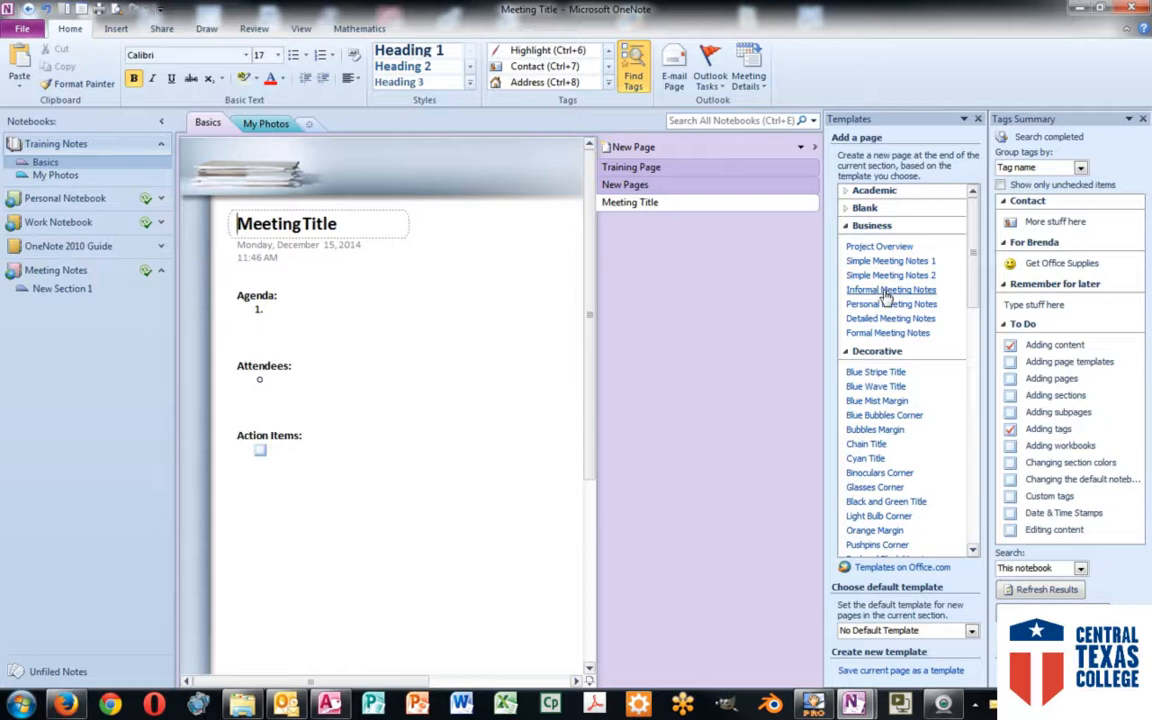
click(886, 291)
click(886, 306)
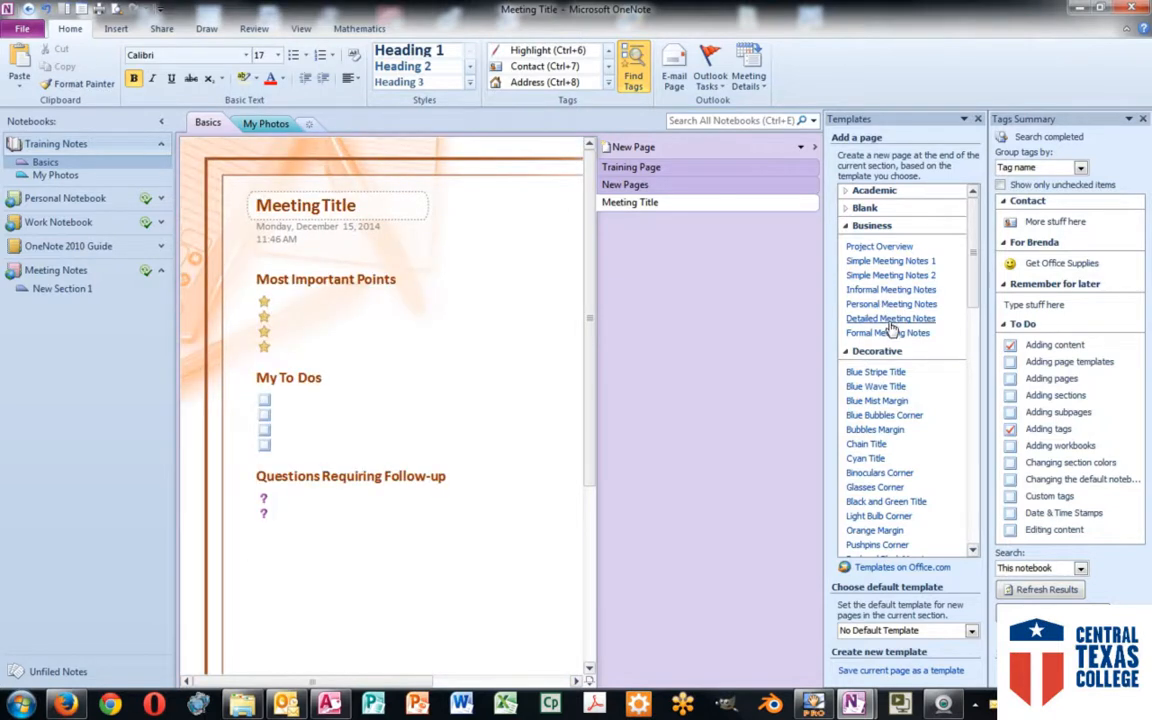
click(890, 333)
click(891, 333)
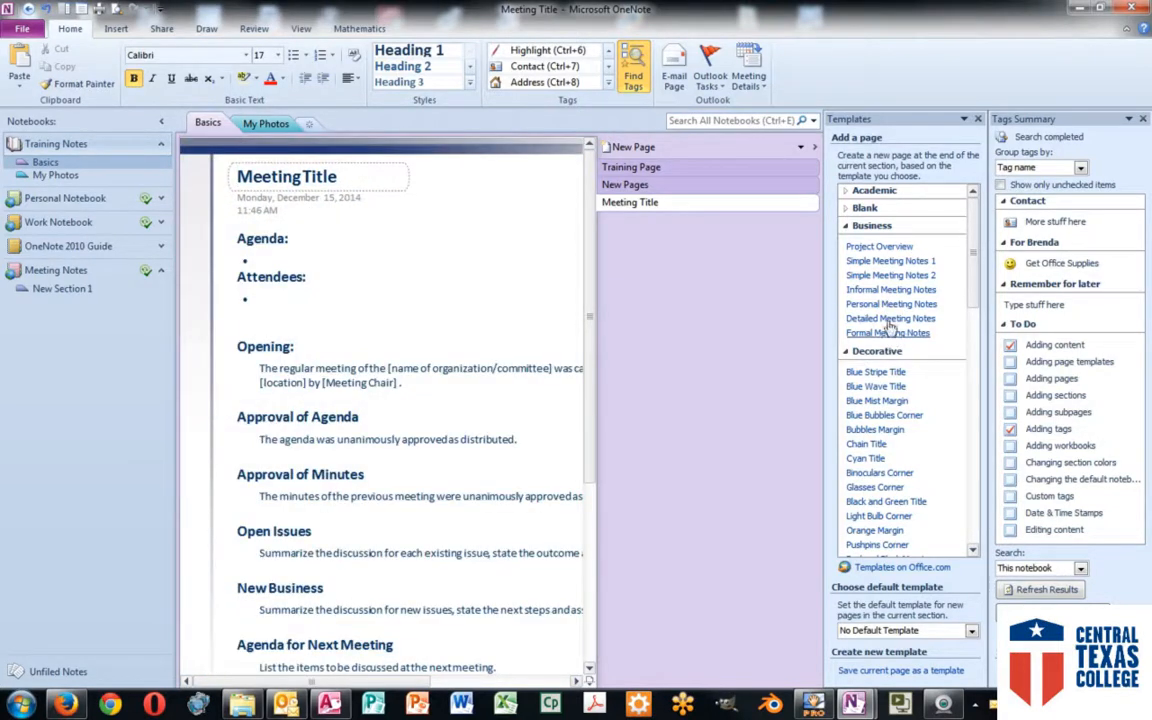
Step: Try the Blank group's Index Card template, and the Academic group's Detailed Lecture Notes and Lecture Notes and Study Questions templates
click(845, 209)
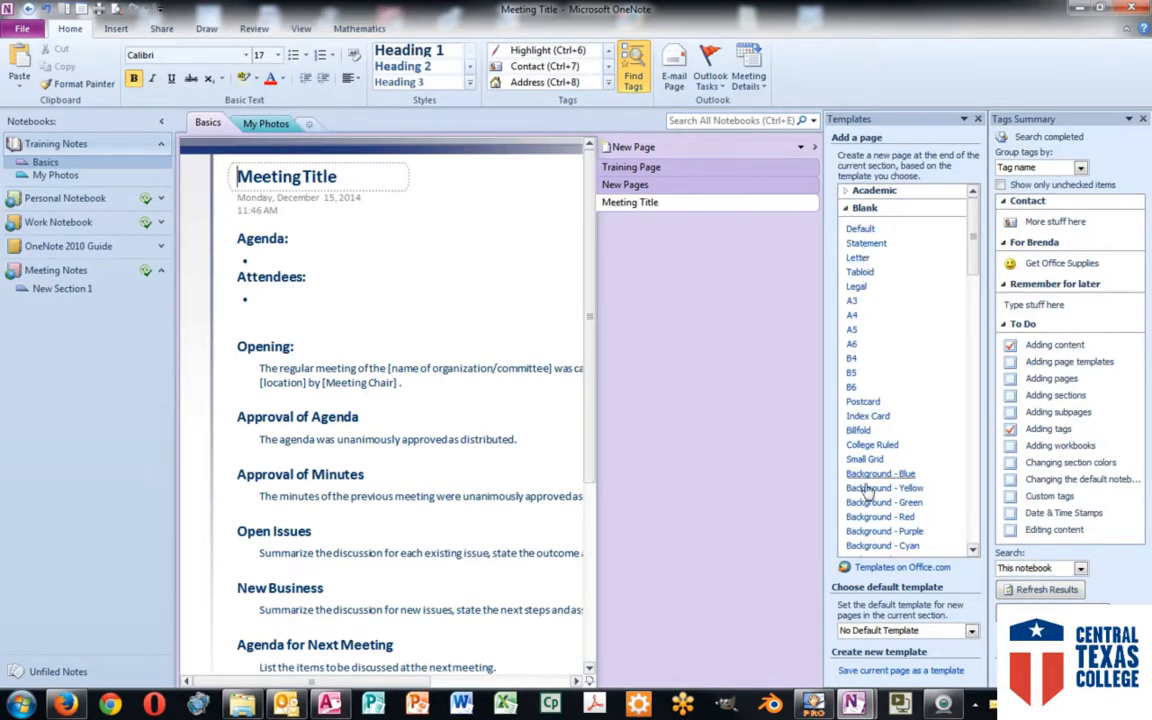
click(877, 417)
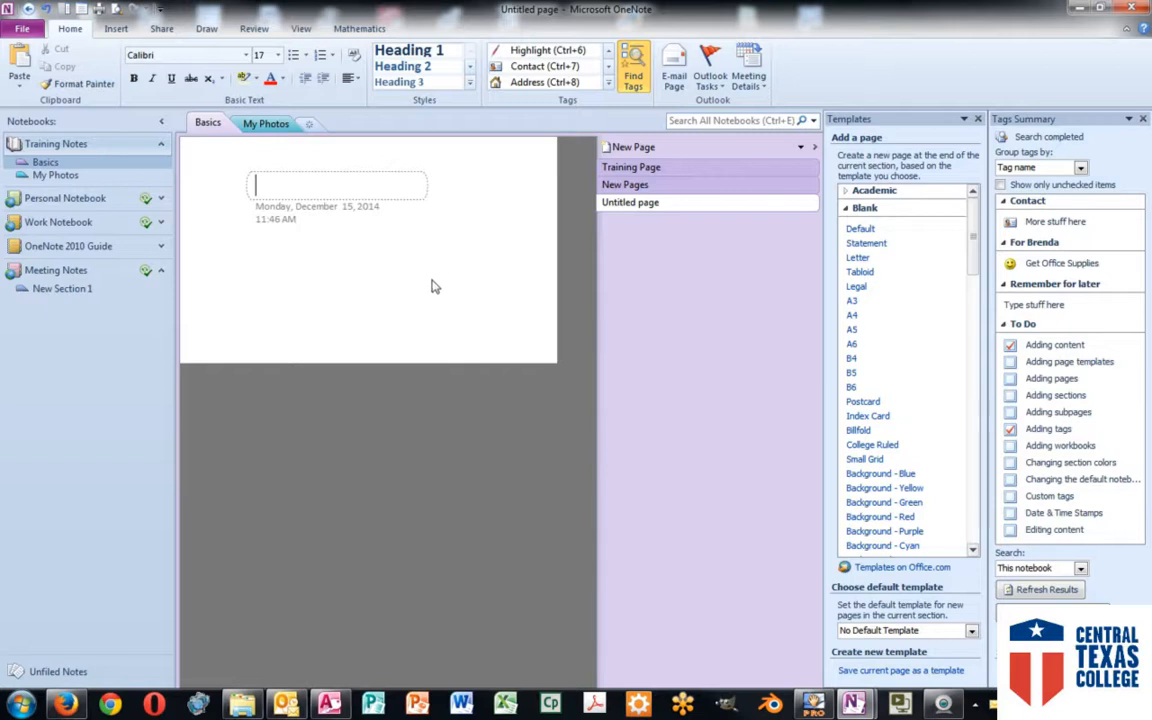
click(846, 192)
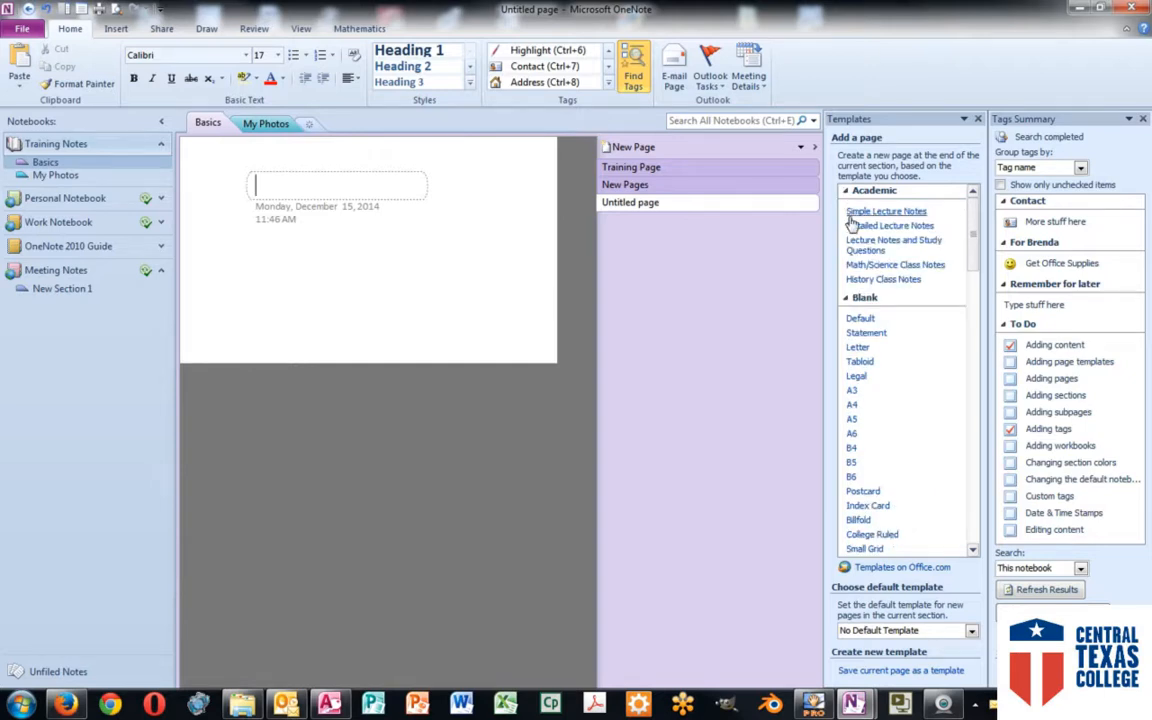
click(866, 227)
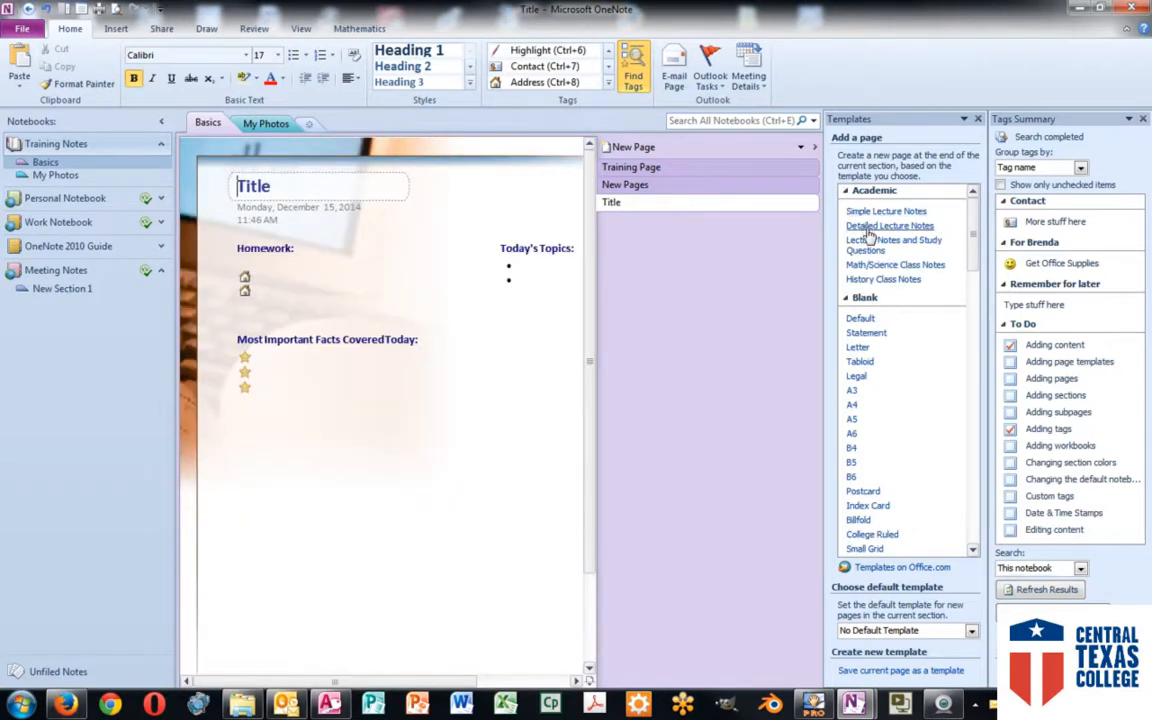
click(868, 229)
click(867, 247)
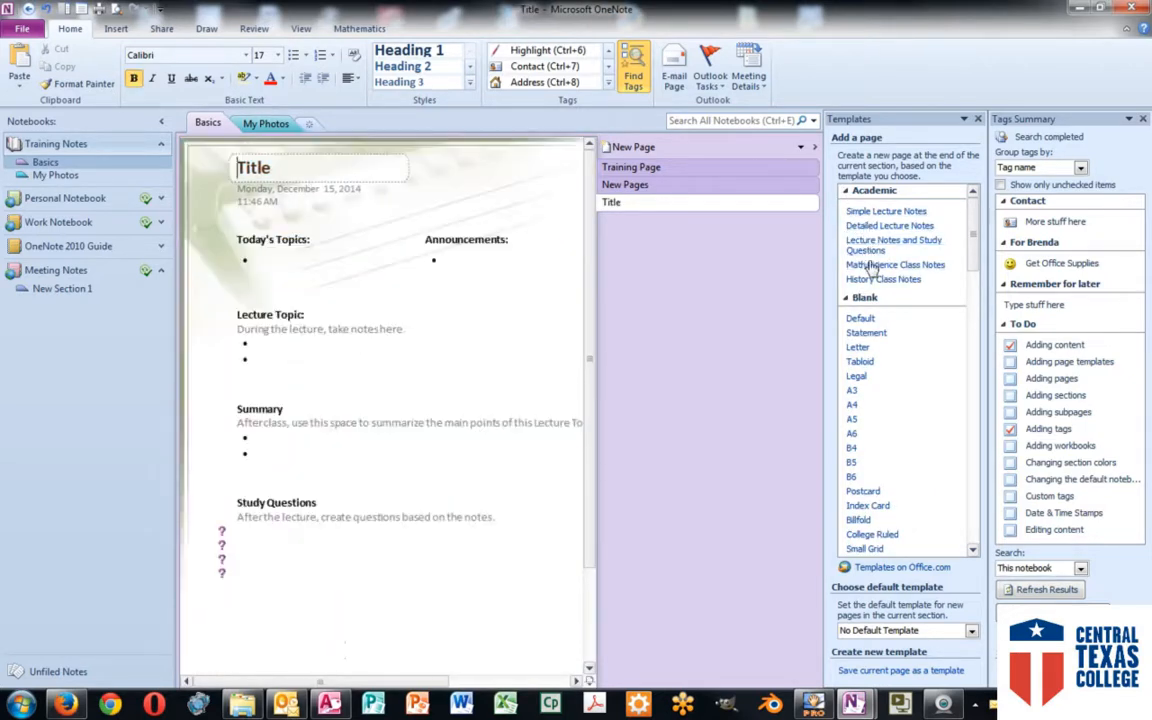
Step: Try the Academic Math/Science Class Notes and History Class Notes templates, and the Decorative Paper template on the page
click(876, 267)
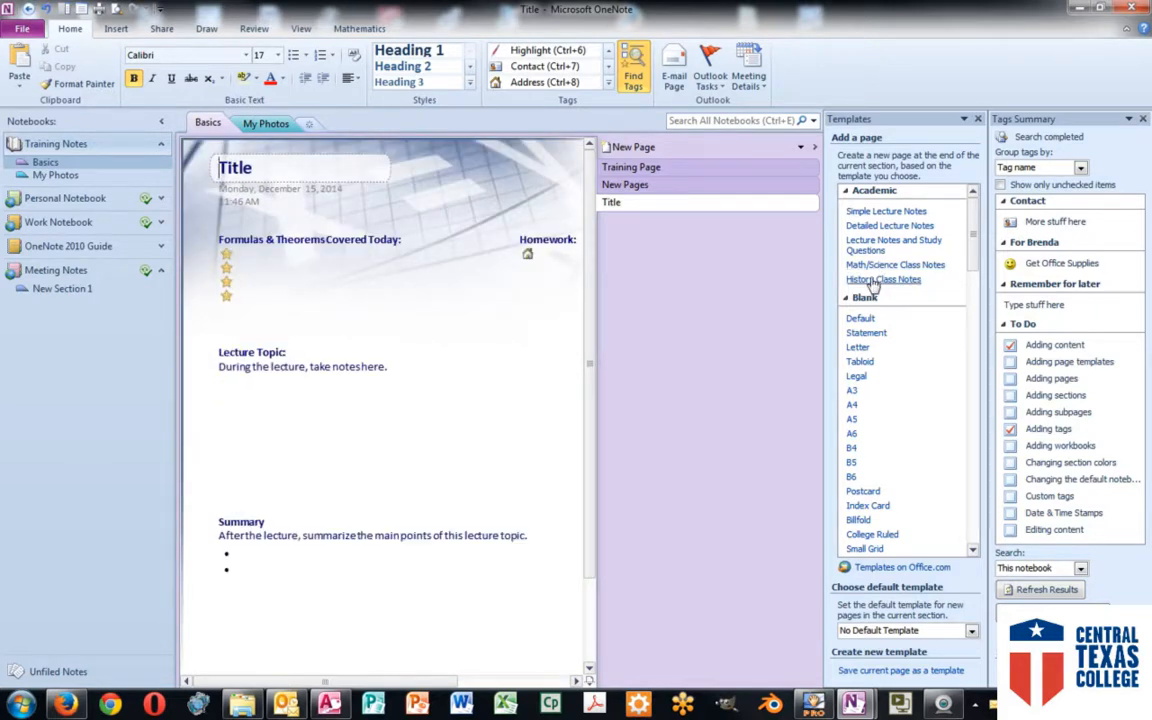
click(873, 282)
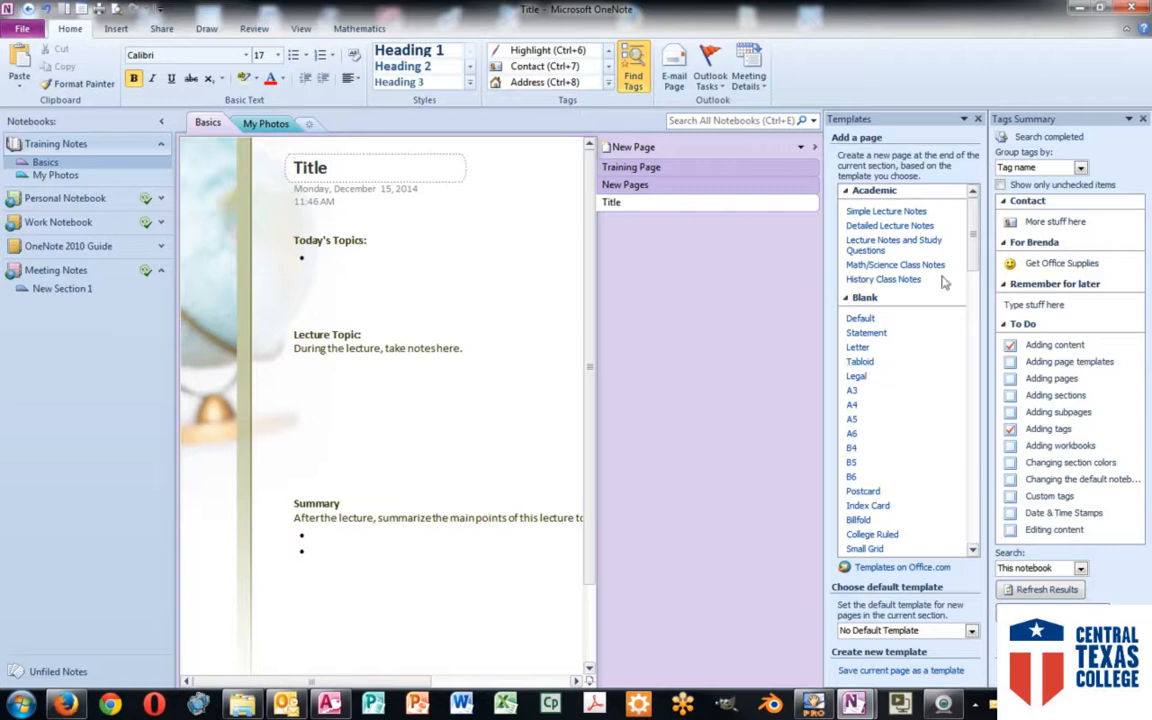
drag(972, 230, 993, 486)
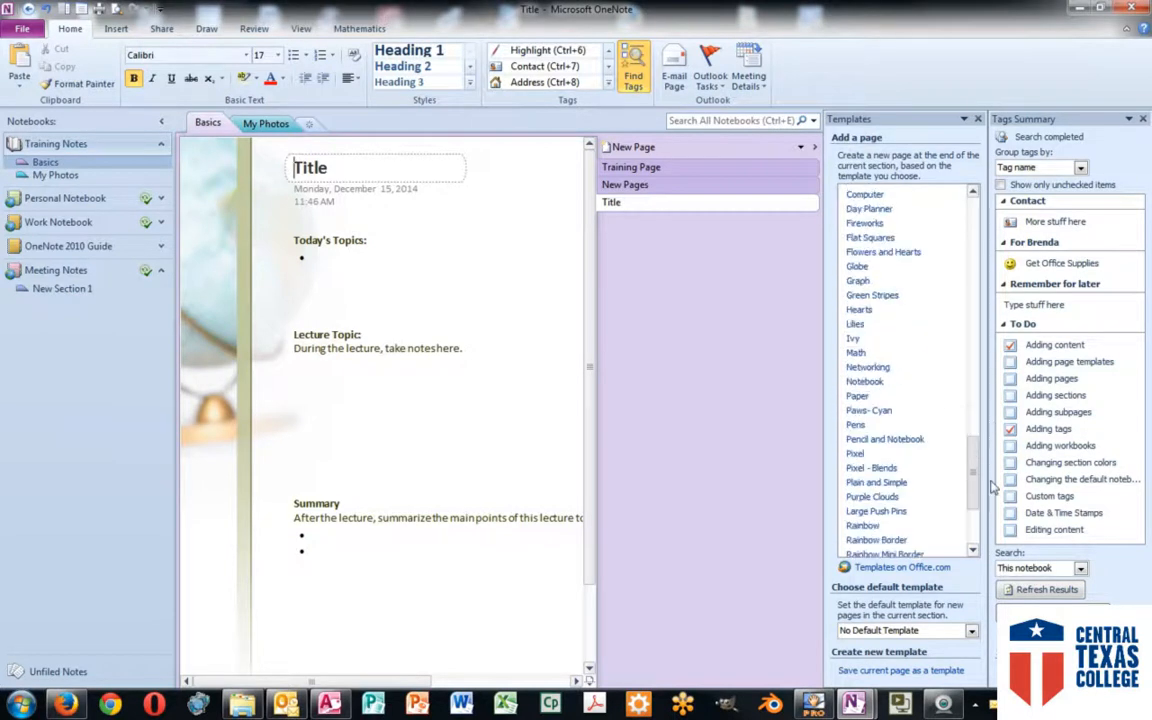
click(857, 396)
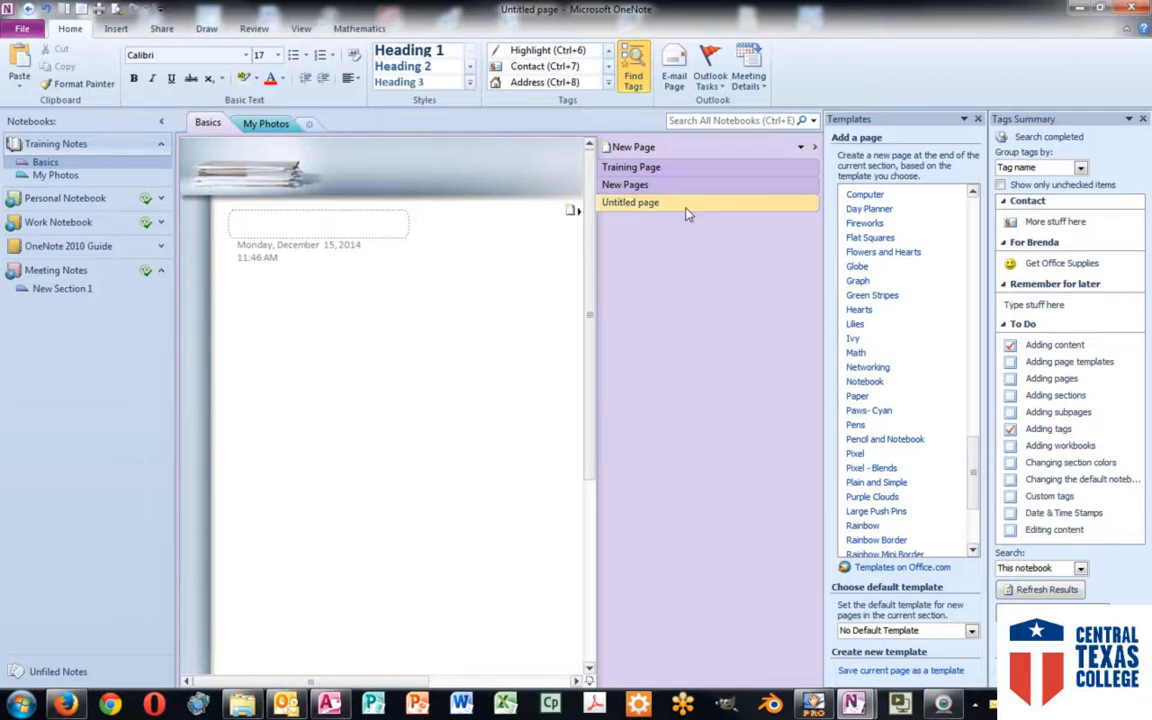
Step: Apply the Decorative Computer template to the new page, and close the Templates and Tags Summary panes
click(866, 196)
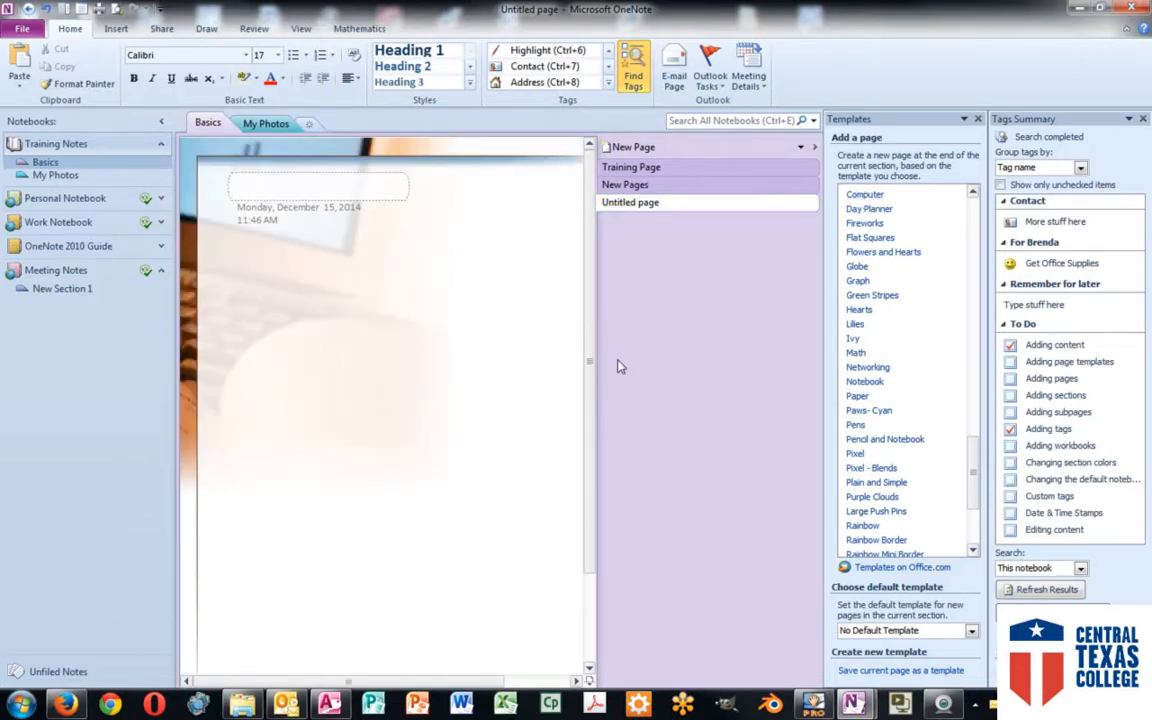
click(978, 119)
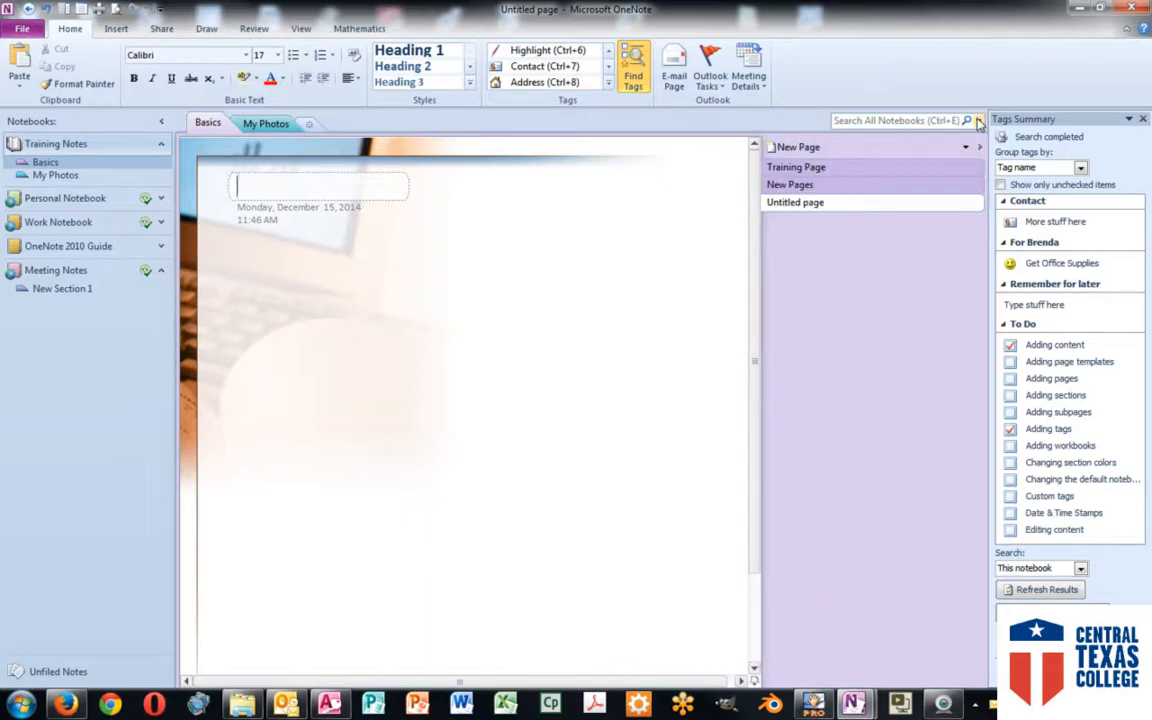
click(1143, 119)
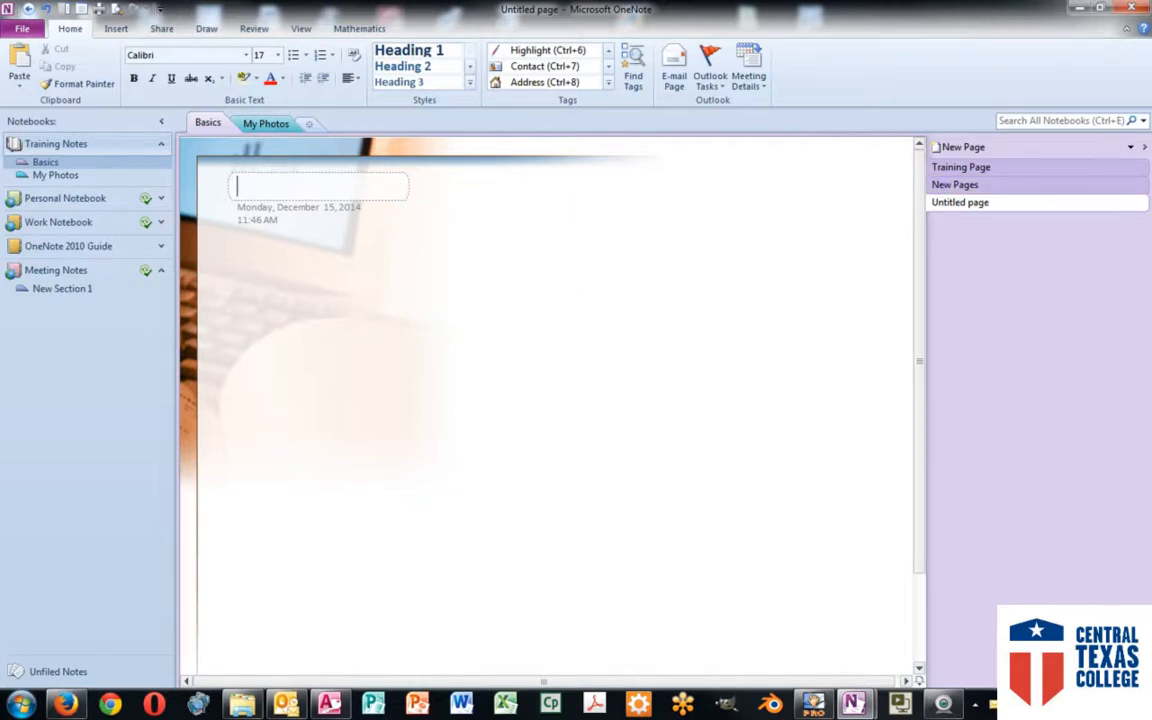
Step: Title the new page "Computer Notes", with both words capitalized
text(Computer notes)
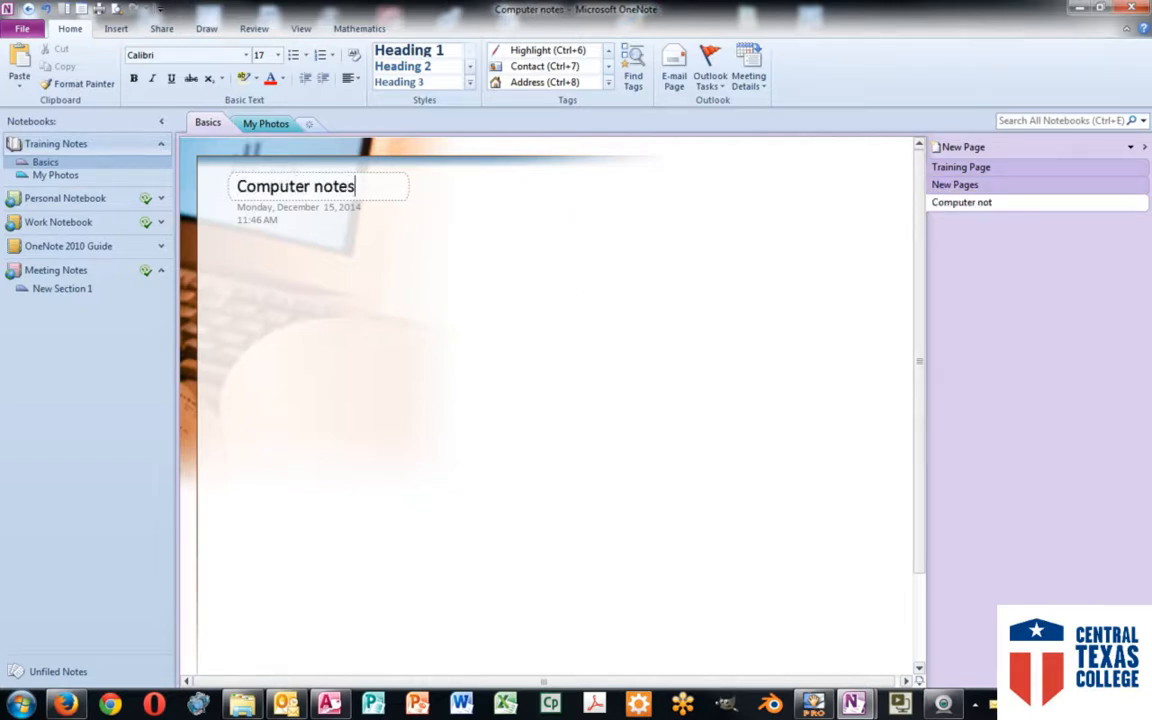
key(BackSpace)
key(BackSpace)
key(BackSpace)
key(BackSpace)
key(BackSpace)
text(Notes)
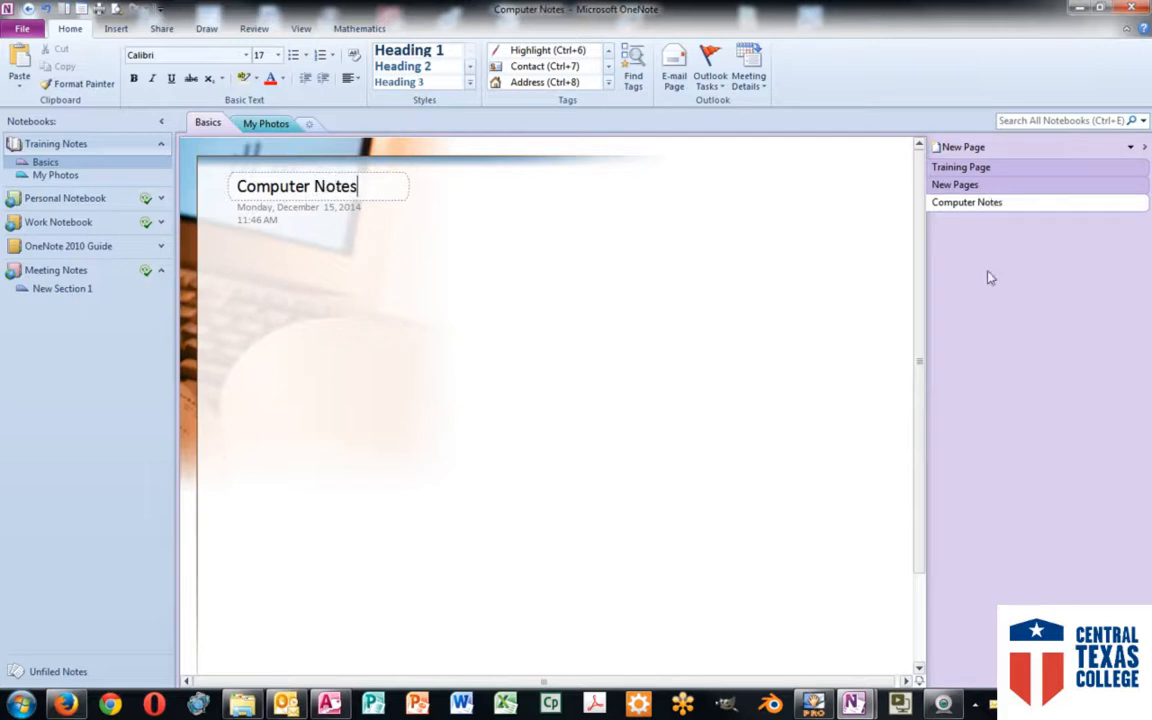
key(Return)
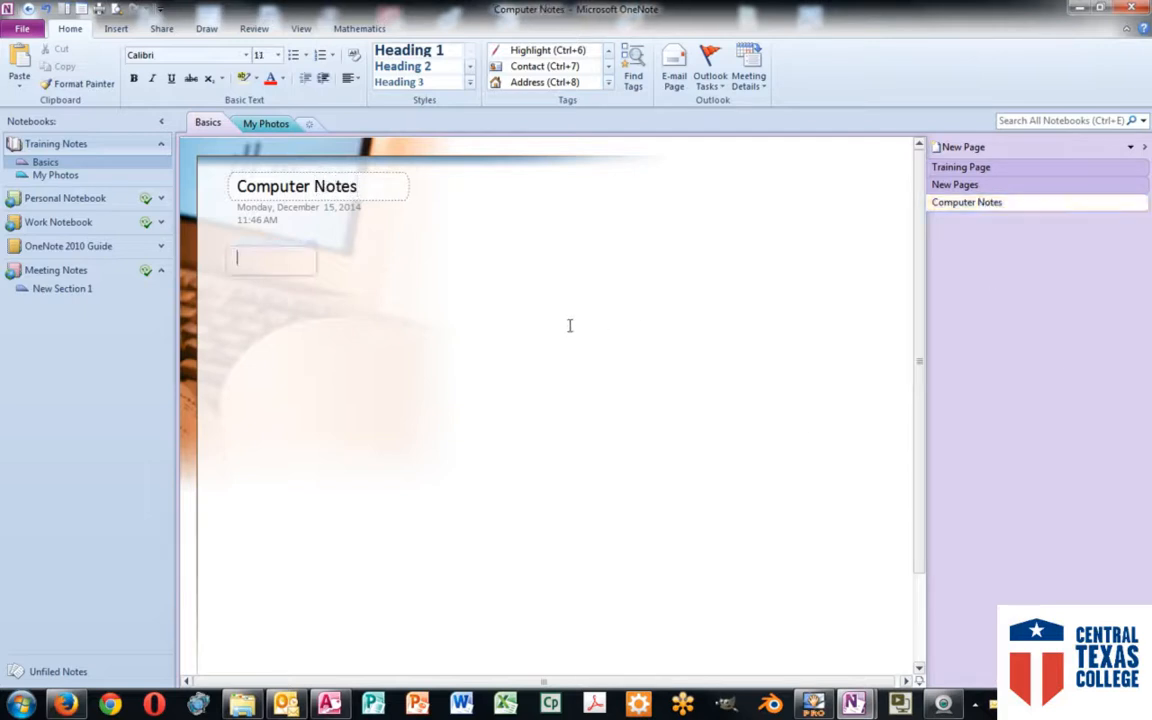
Step: Switch back and forth between Training Page, New Pages and Computer Notes to view each page
click(958, 167)
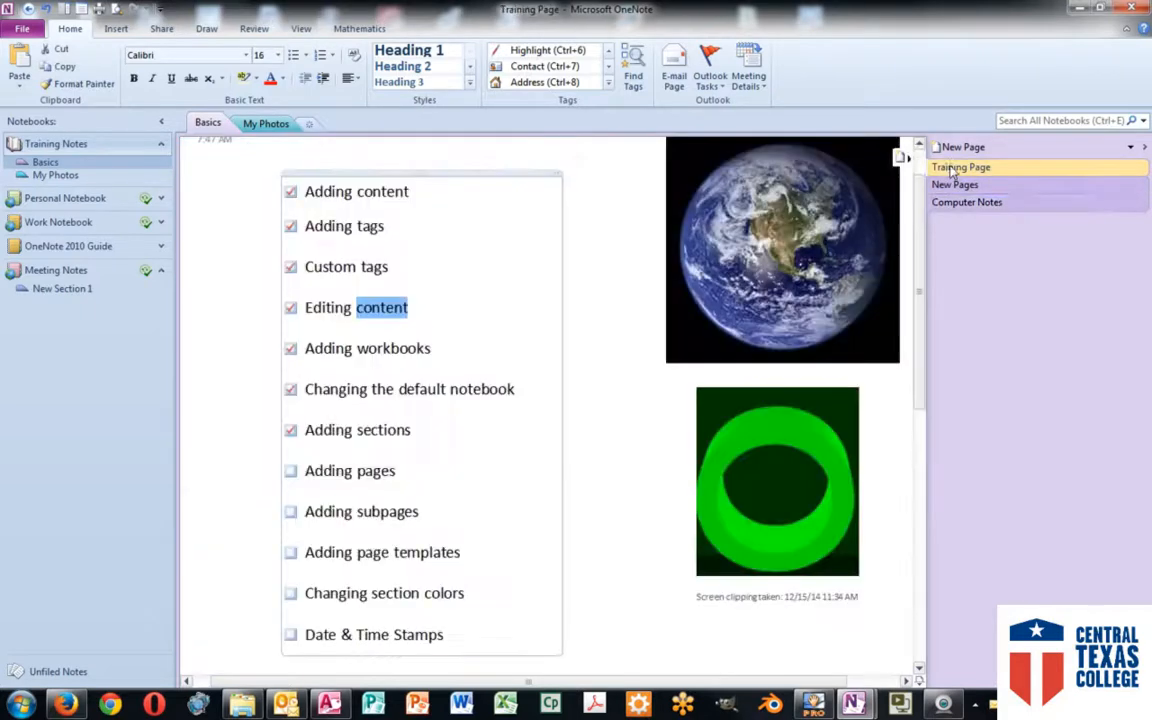
click(956, 185)
click(959, 204)
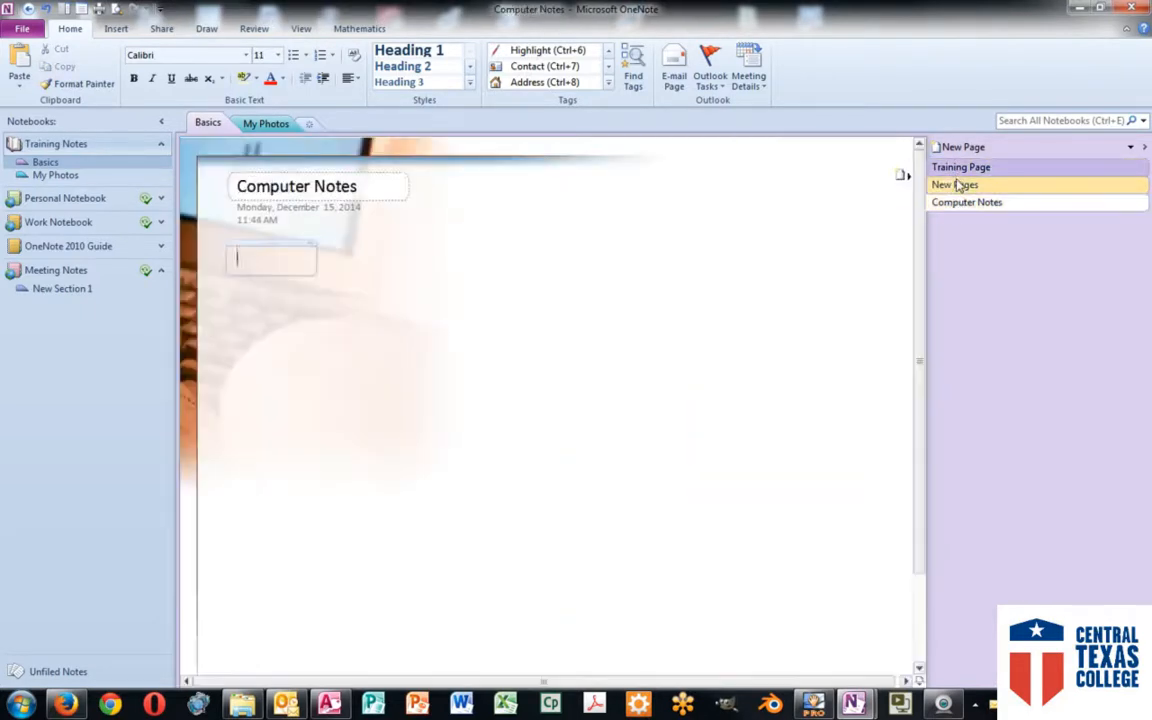
click(948, 185)
click(957, 168)
click(955, 185)
click(957, 203)
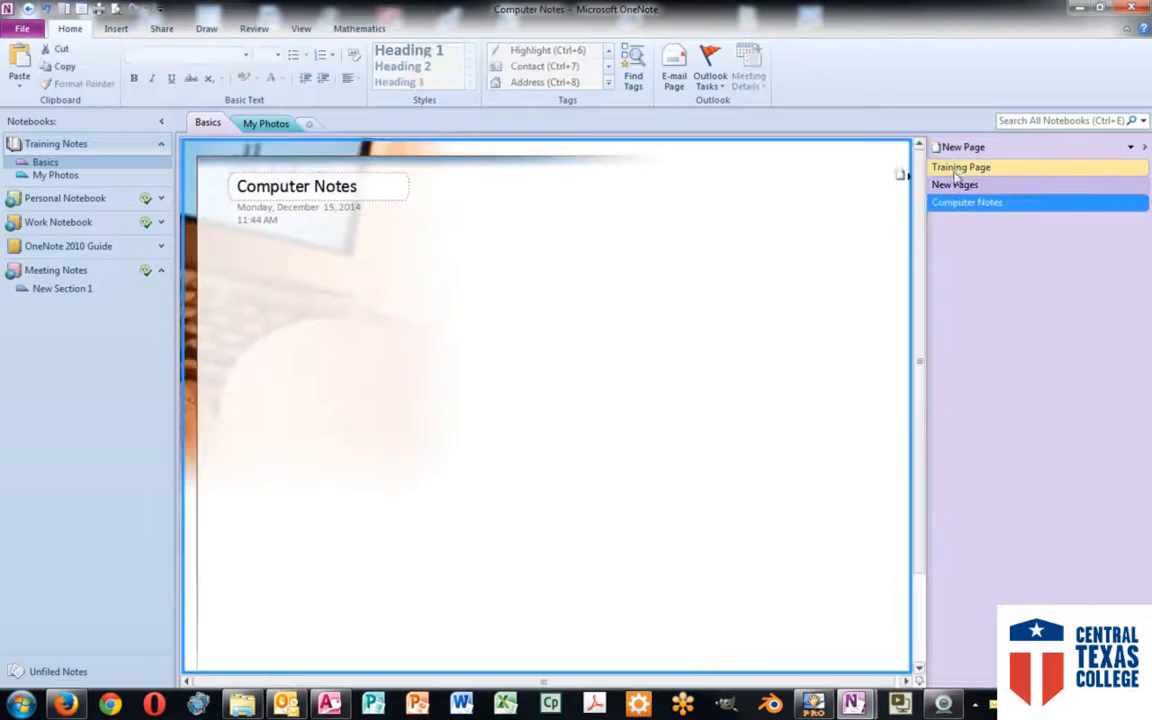
Step: Mark the "Adding pages" item as done in the Training Page checklist
click(957, 168)
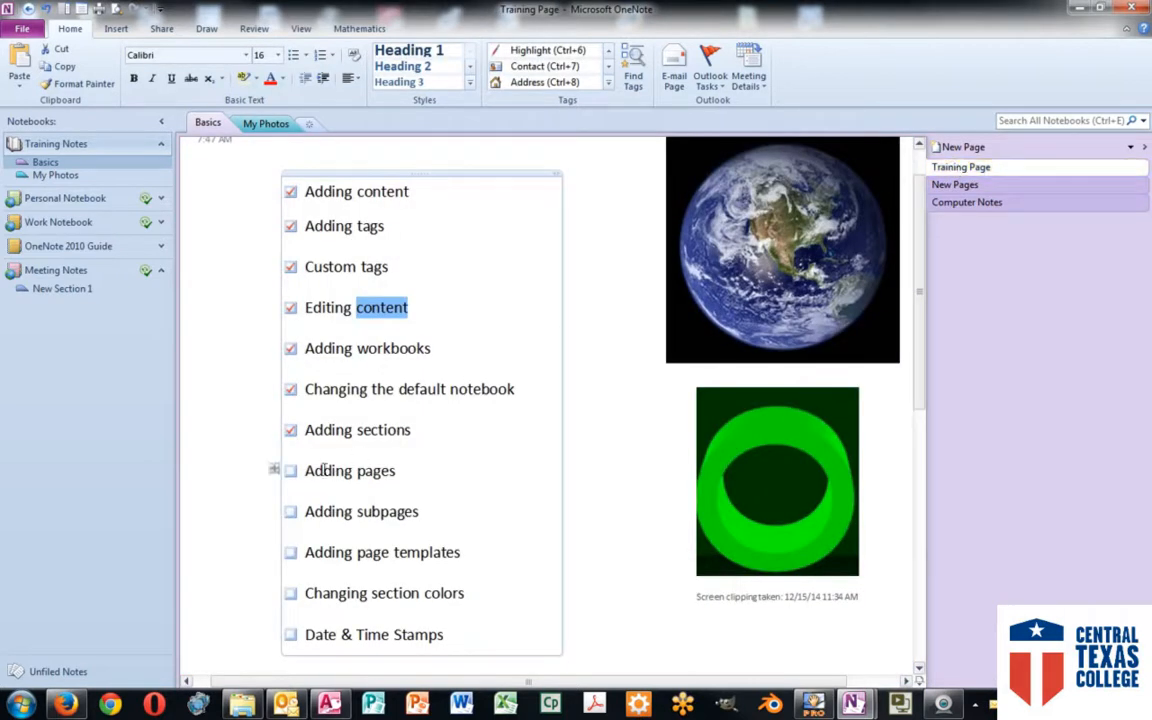
click(290, 471)
Step: Add a subpage under Computer Notes and title it "Software Notes"
click(952, 204)
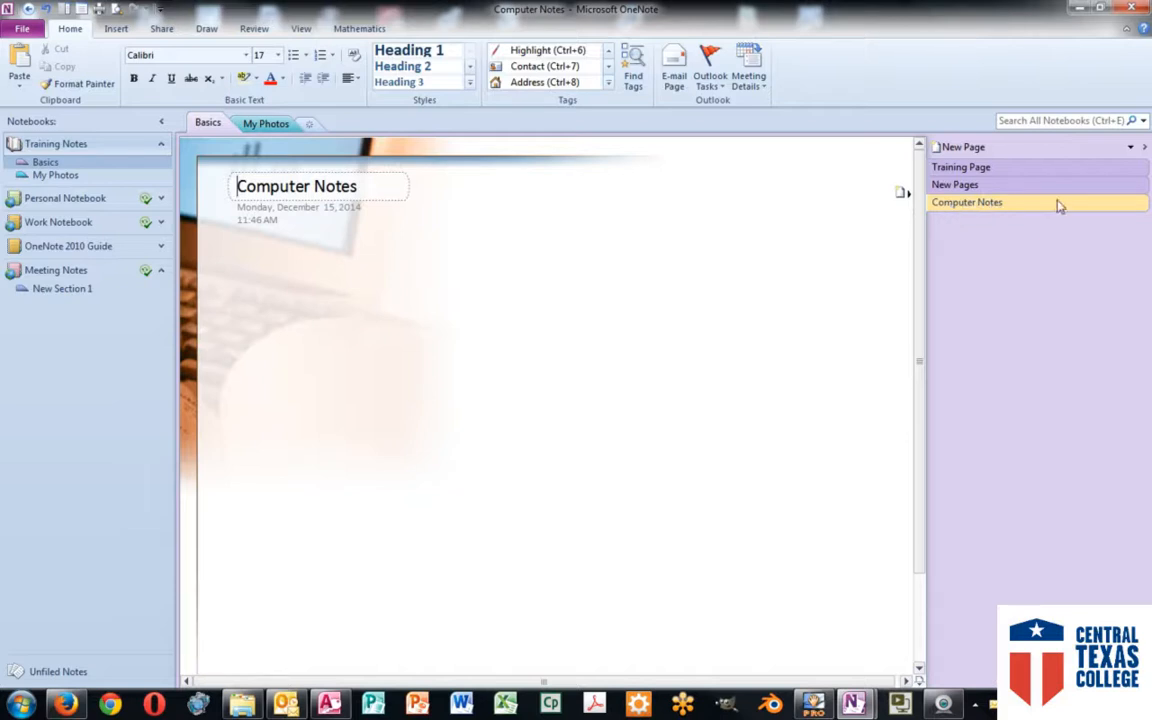
click(1133, 150)
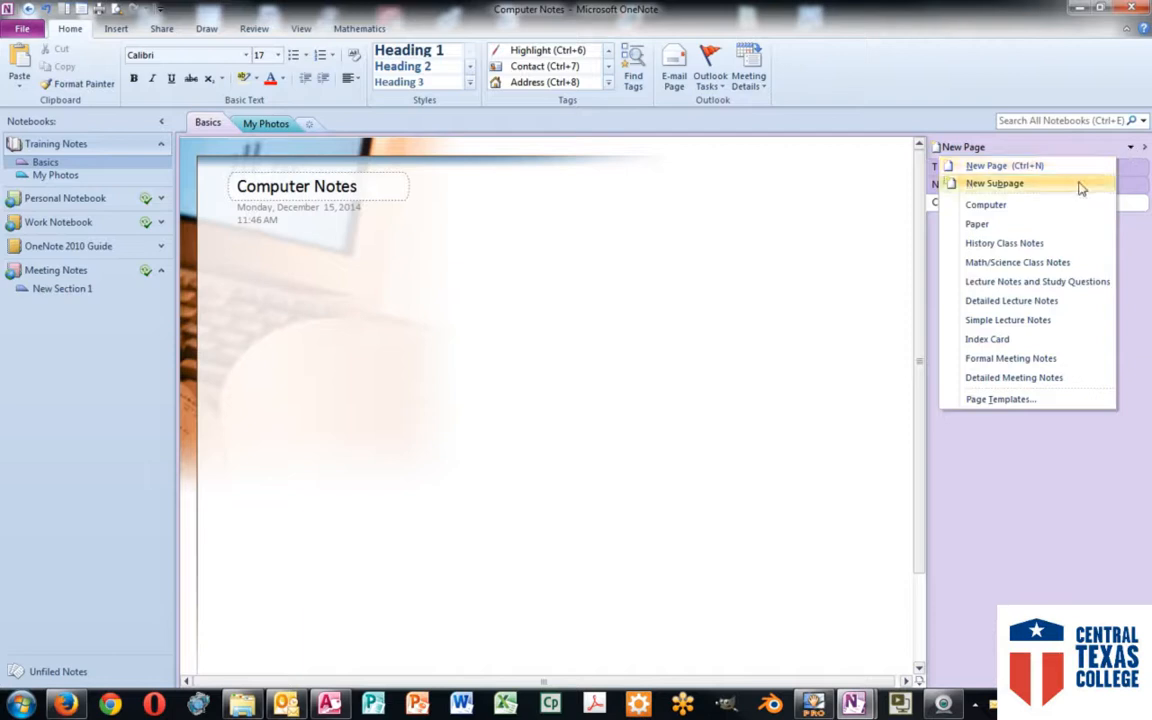
click(992, 184)
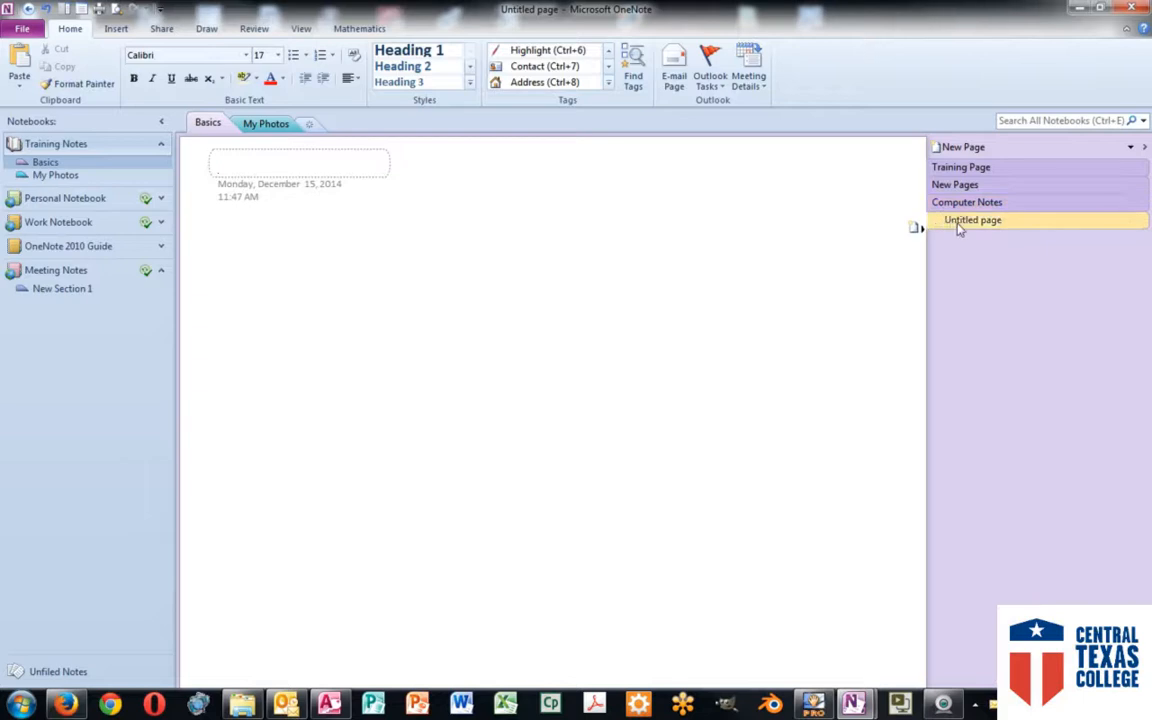
text(S)
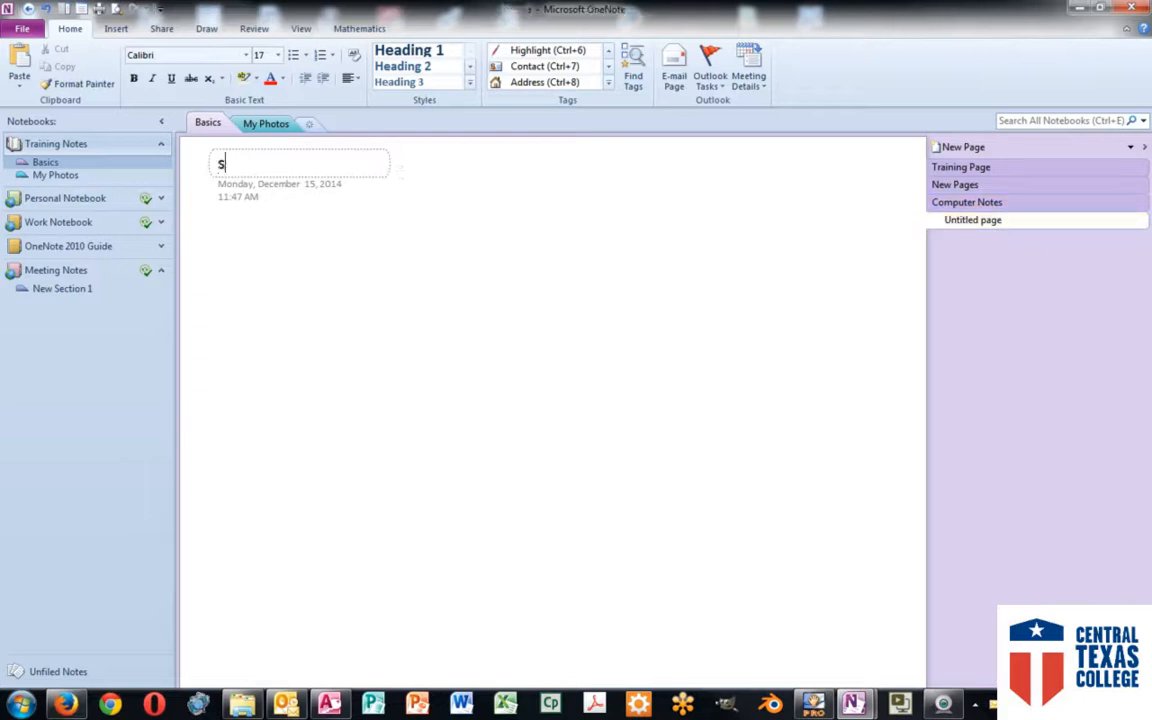
text(oftware Notes)
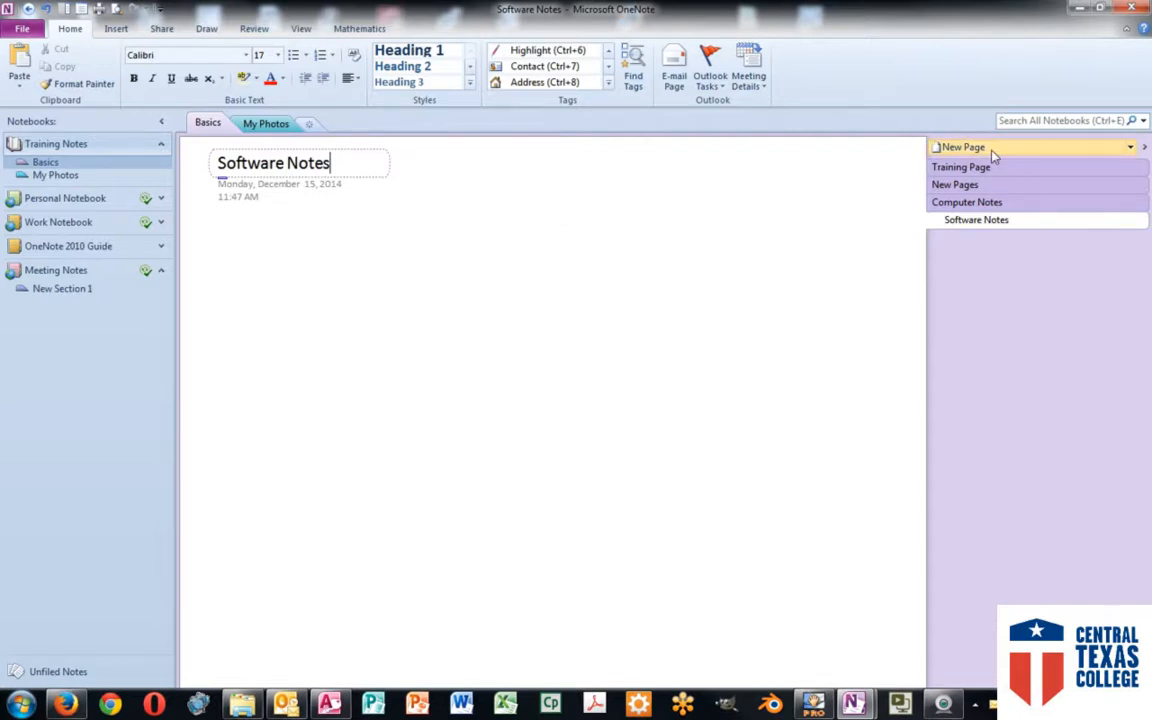
Step: Add a further subpage beneath Software Notes and title it "Hardware Notes"
click(1131, 148)
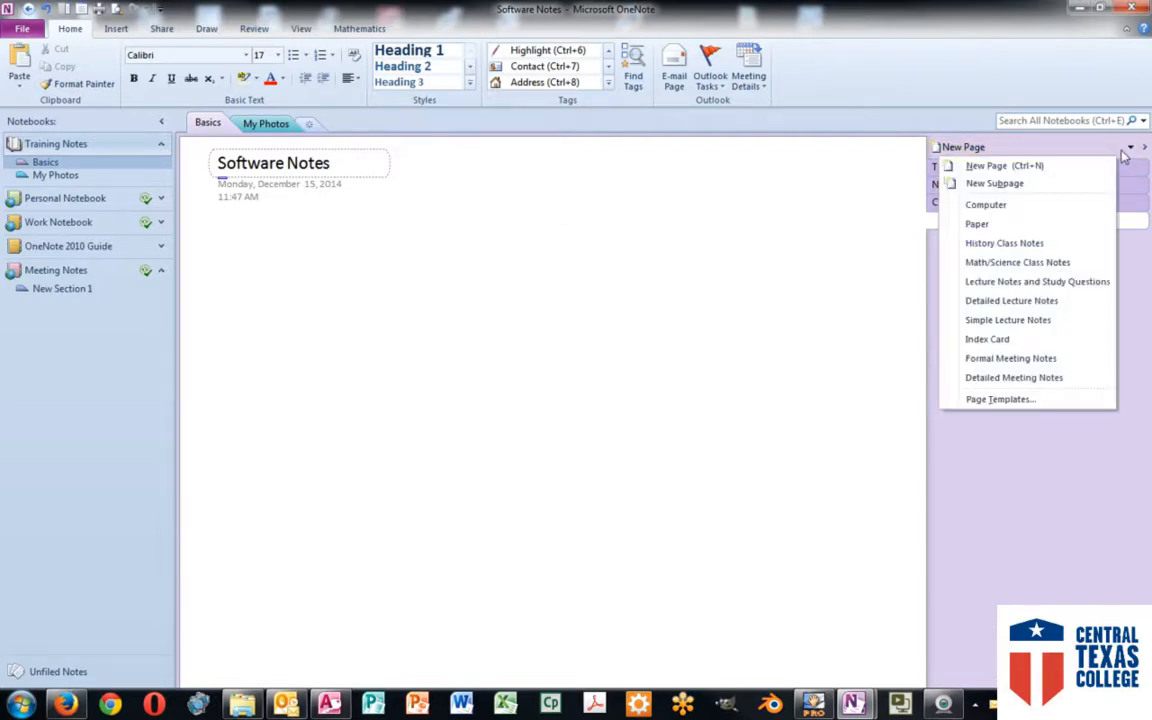
click(1038, 186)
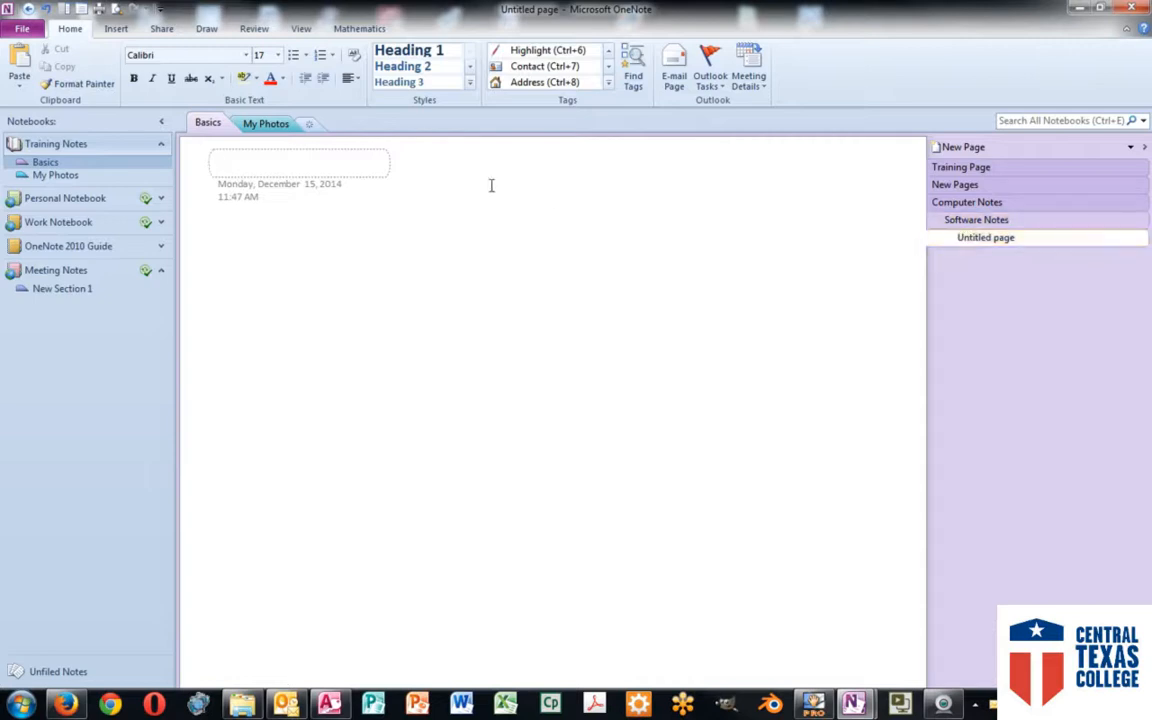
text(Hard)
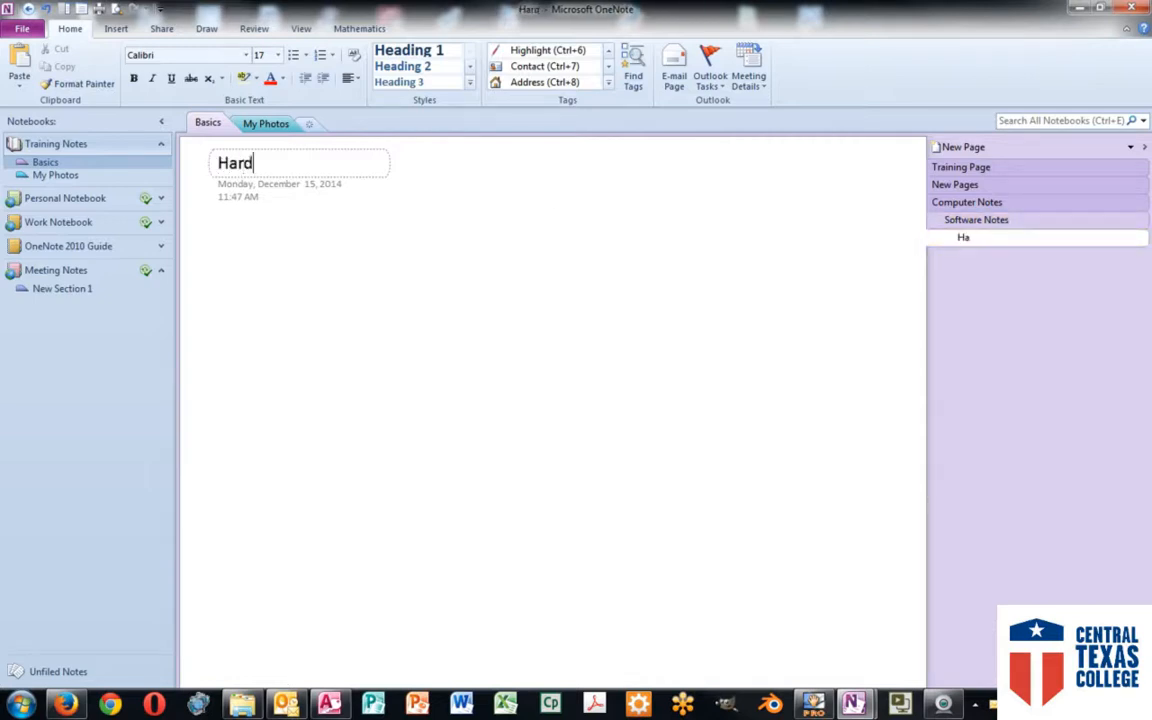
text(ware Notes)
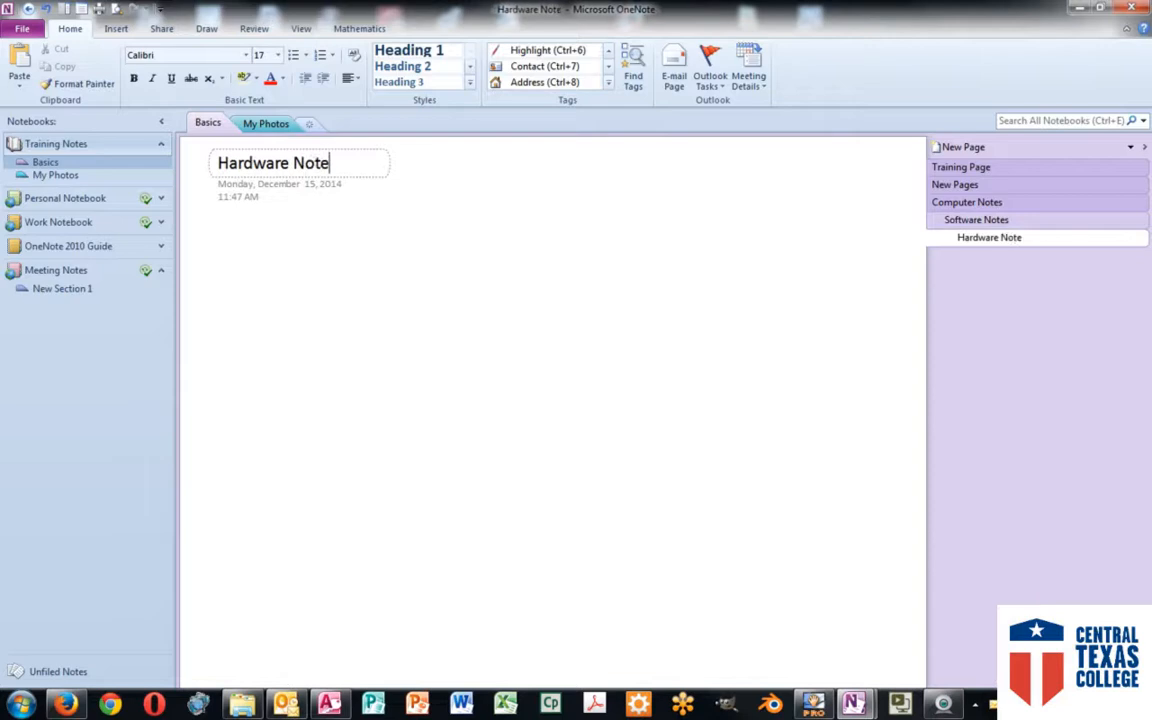
click(990, 242)
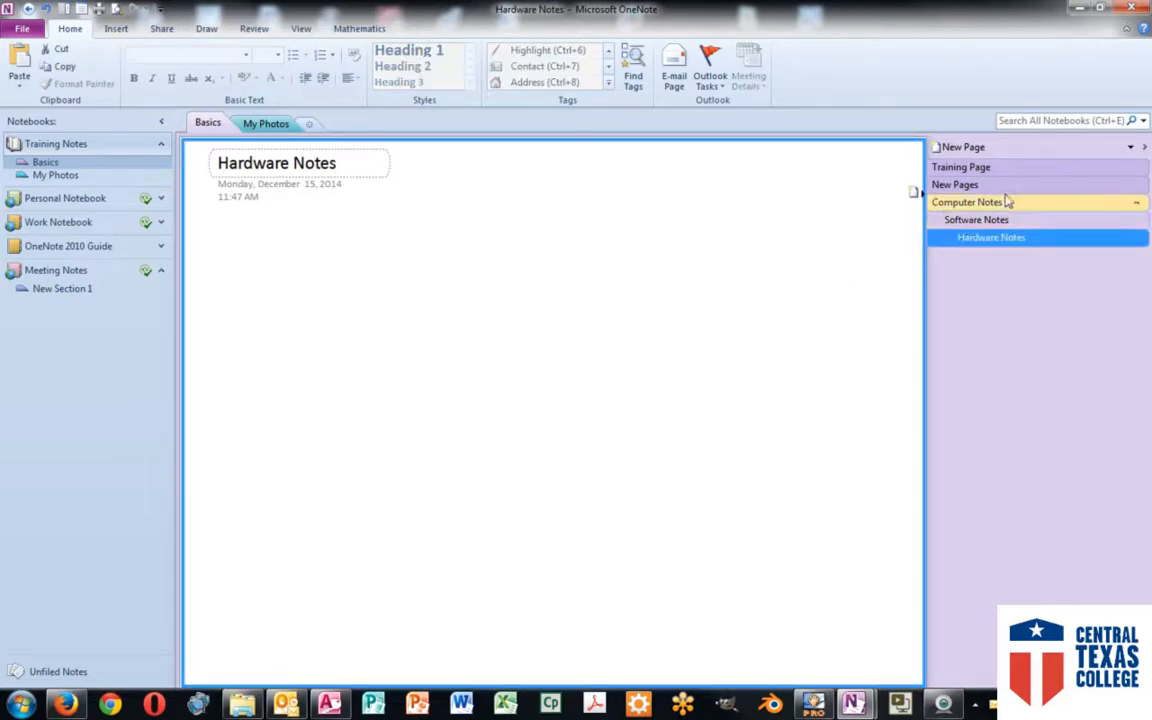
click(1131, 148)
key(Escape)
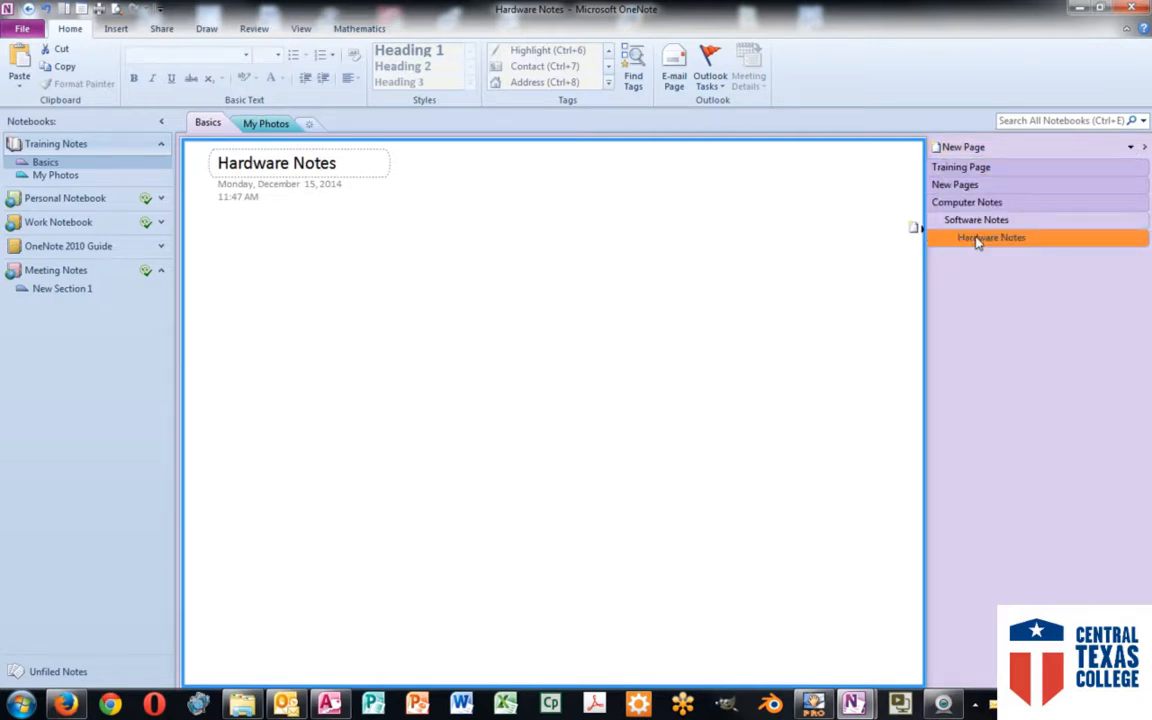
Step: Promote the Hardware Notes subpage two levels to make it a main page
right_click(980, 245)
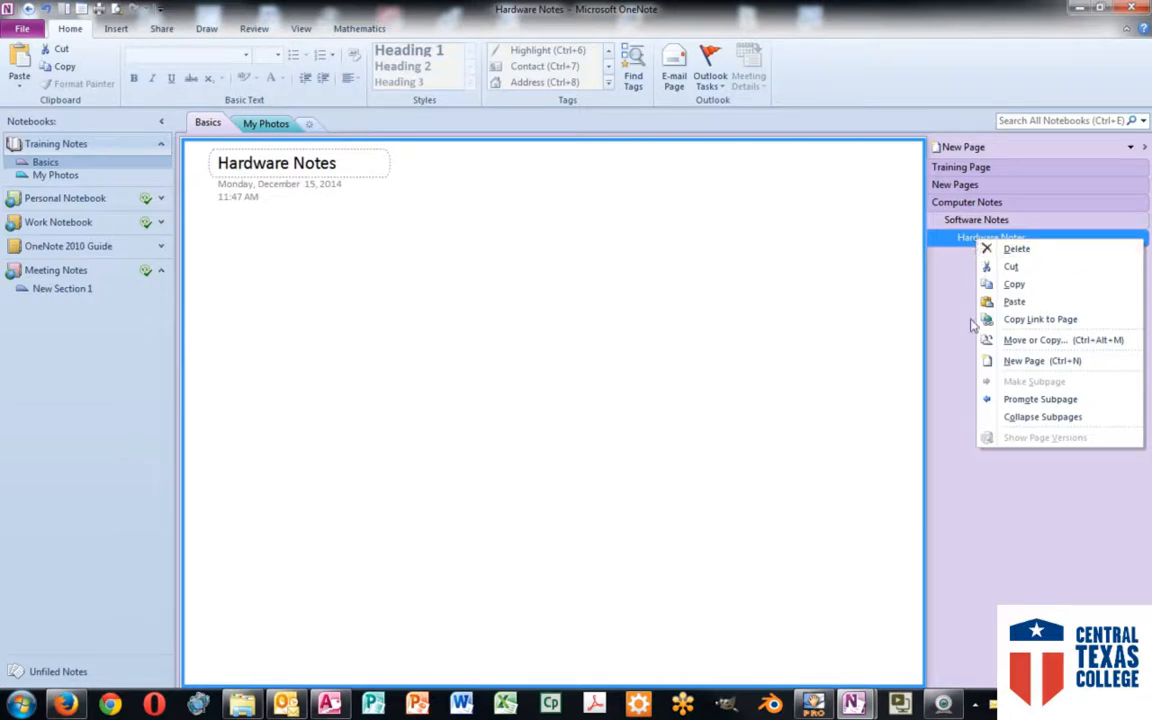
click(1017, 403)
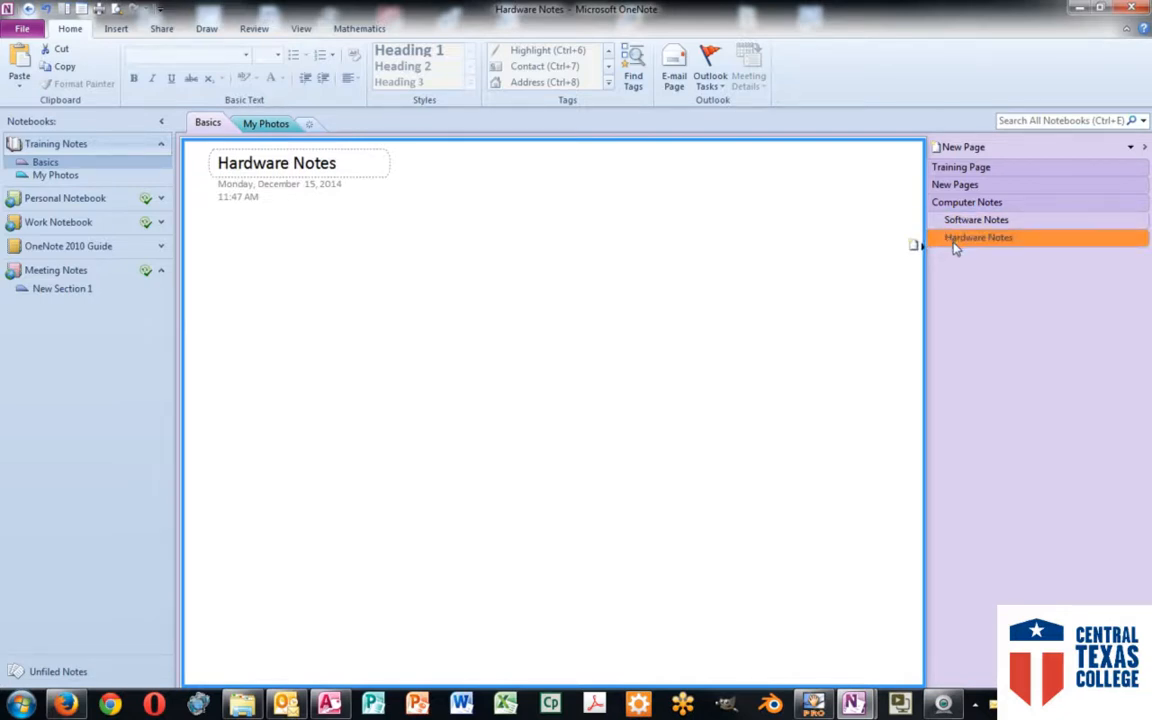
right_click(955, 248)
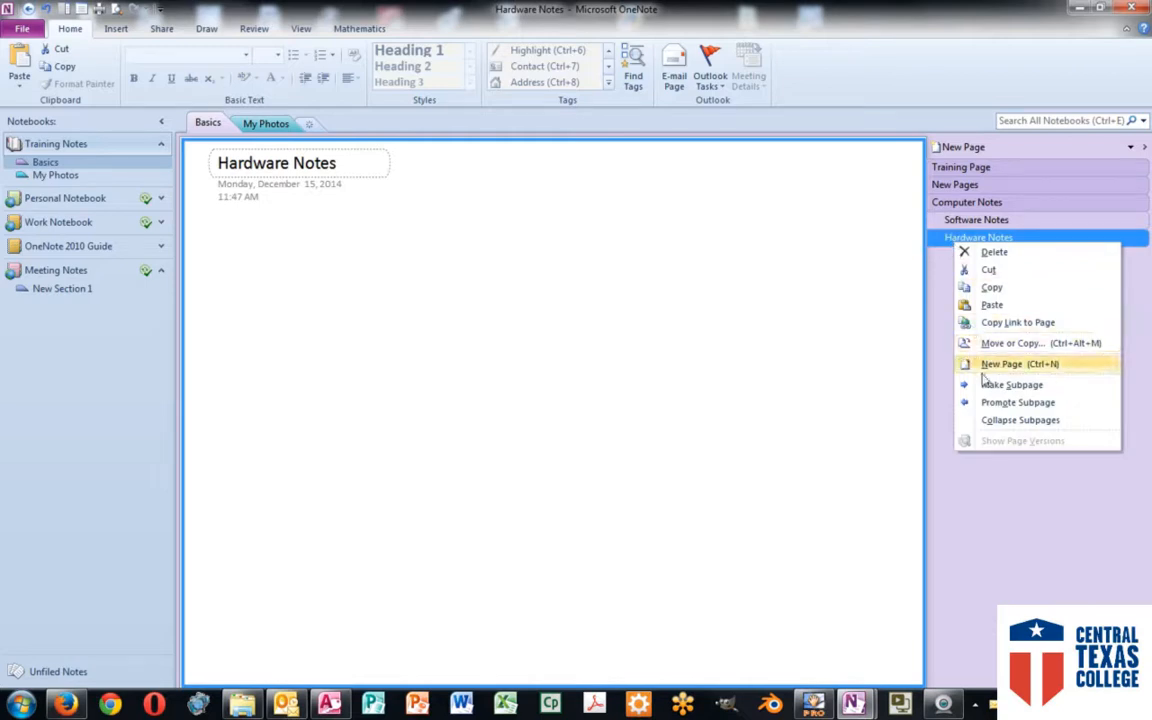
click(990, 404)
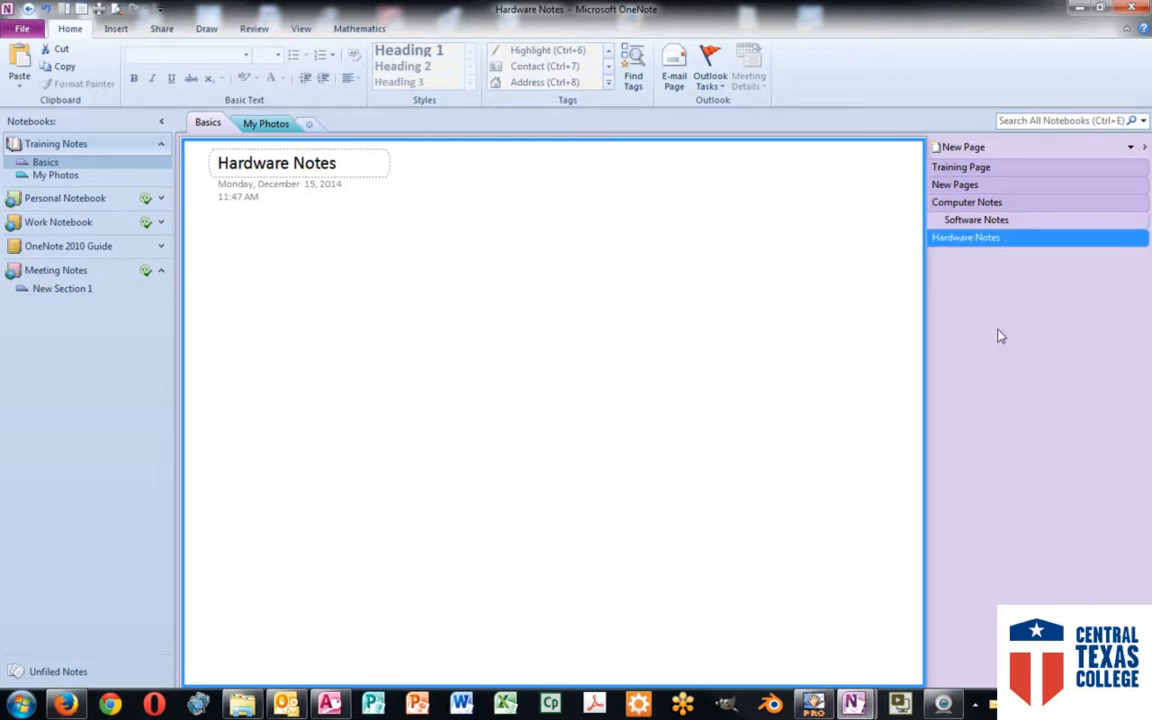
Step: Turn the Hardware Notes page into a subpage of Computer Notes, level with Software Notes
click(952, 240)
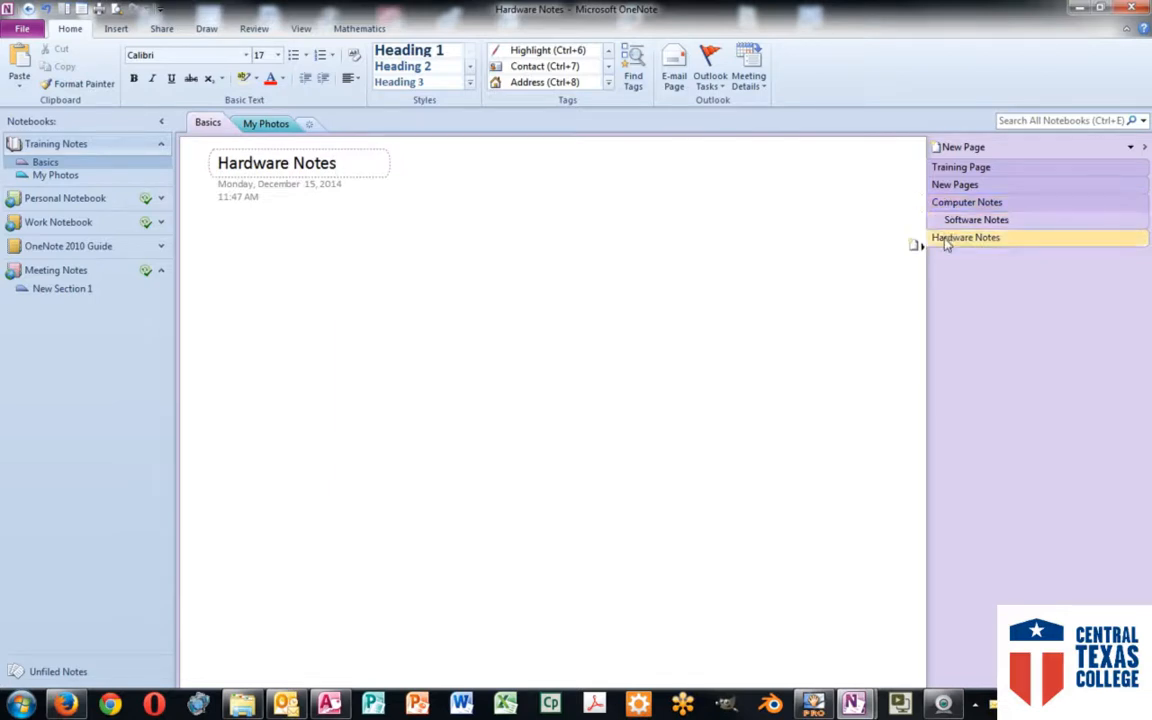
right_click(947, 245)
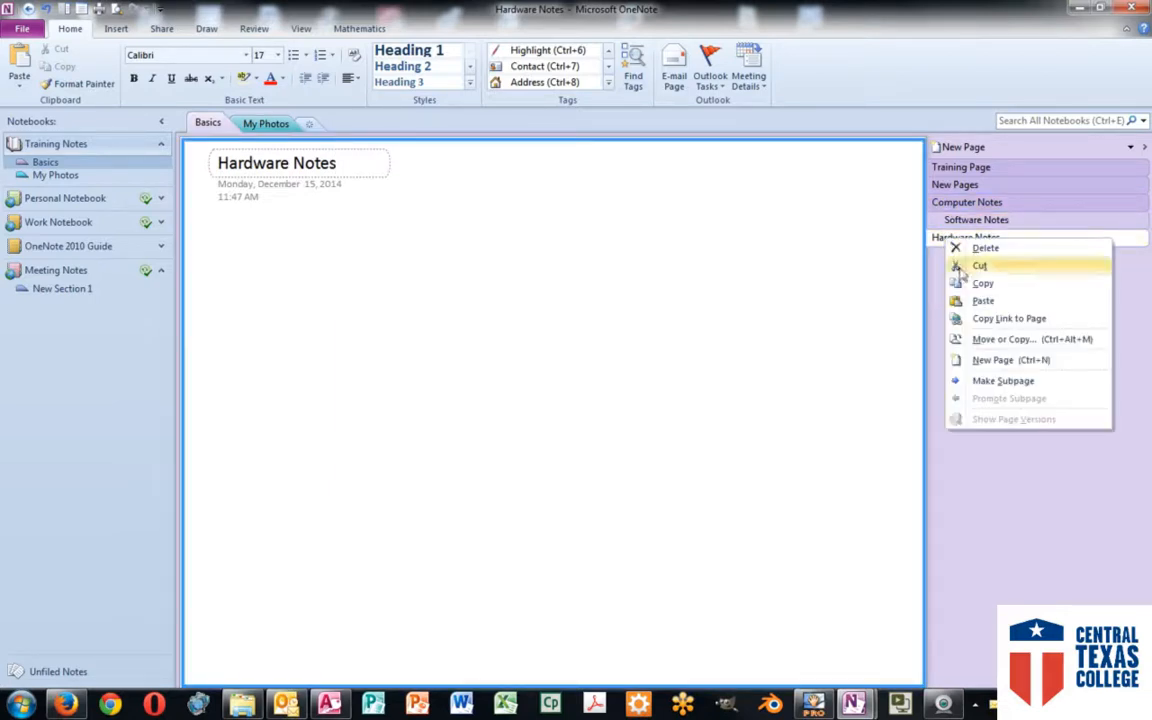
click(1002, 381)
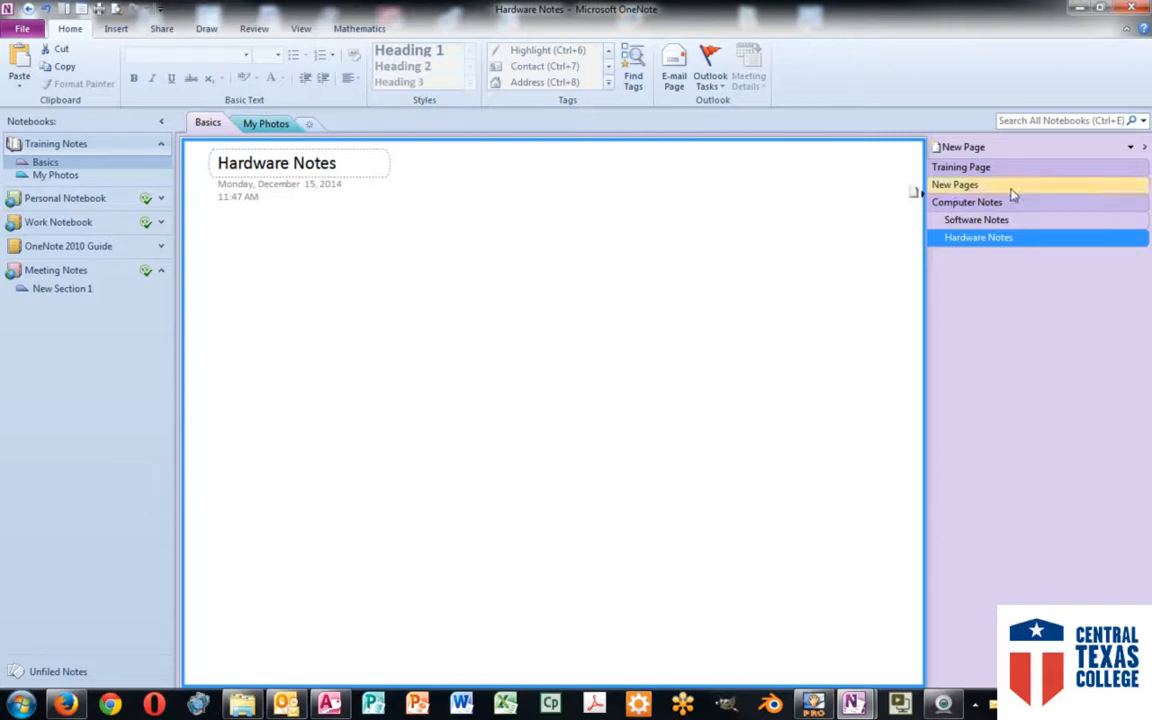
Step: Mark "Adding subpages" and "Adding page templates" as done in the Training Page checklist
click(945, 167)
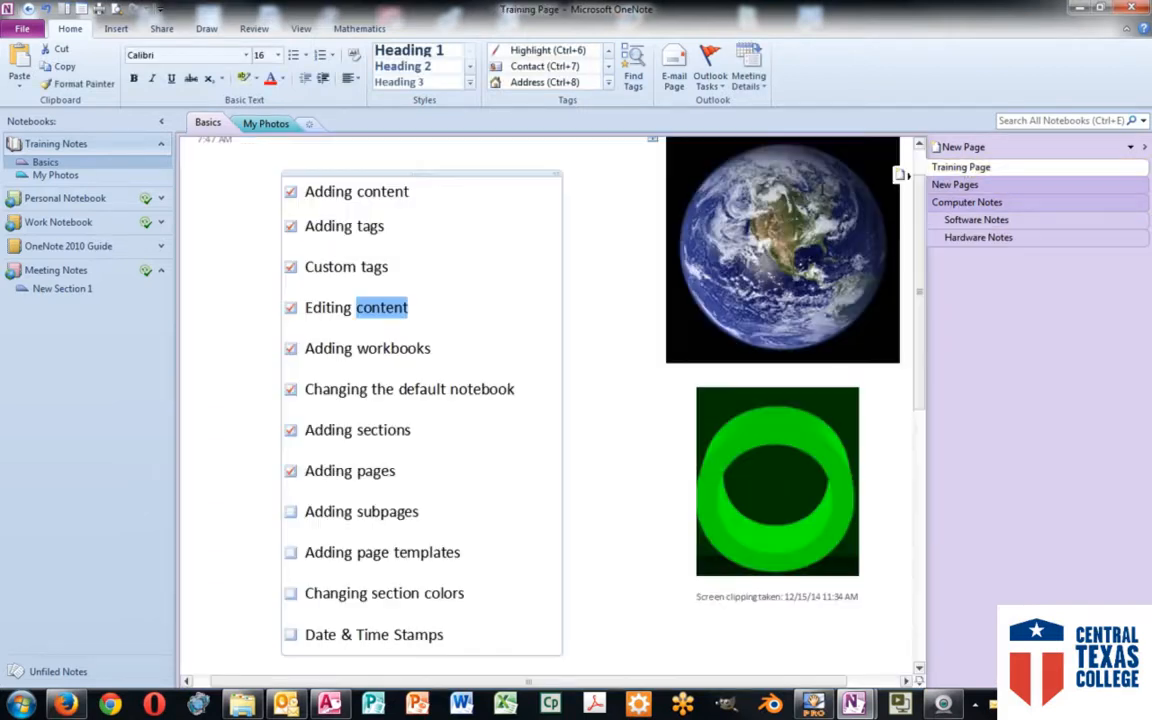
click(290, 512)
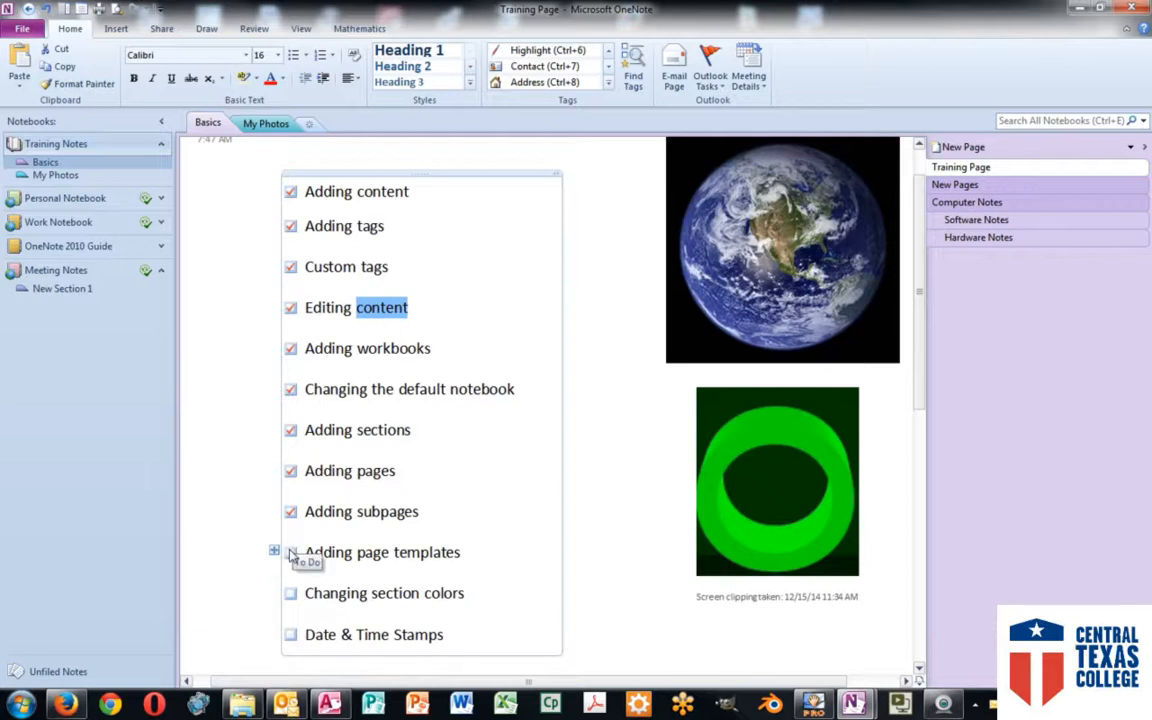
click(290, 553)
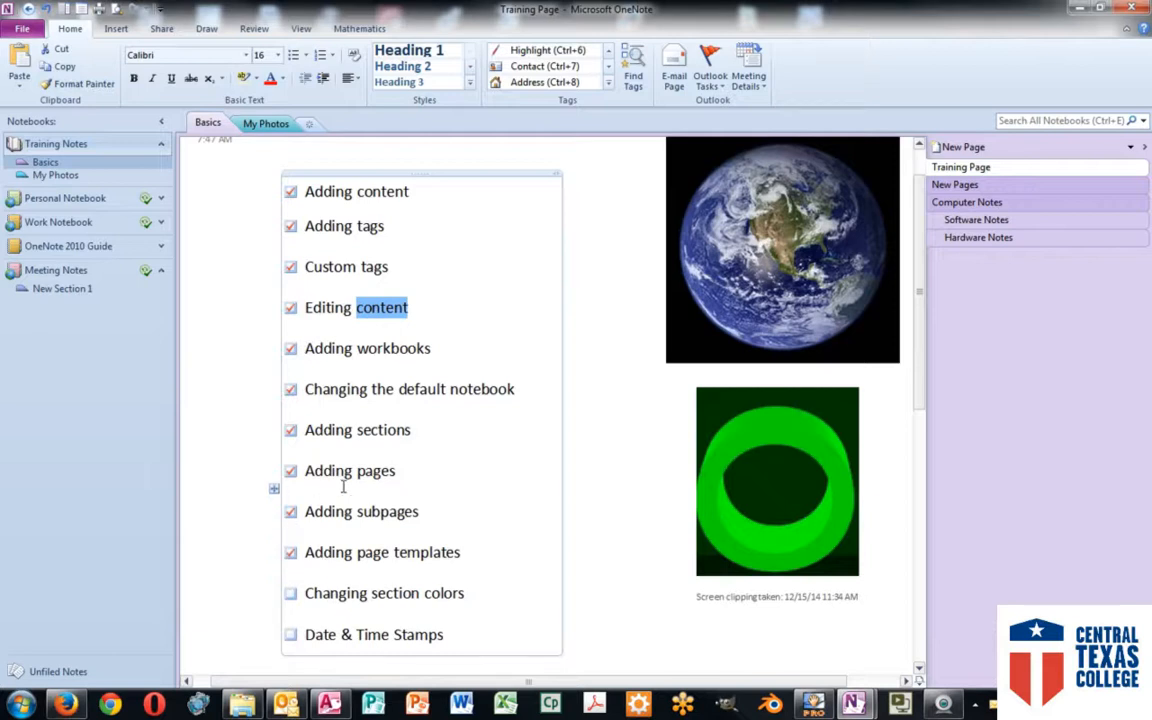
Step: Mark "Changing section colors" as done in the Training Page checklist
scroll(343, 487, down, 2)
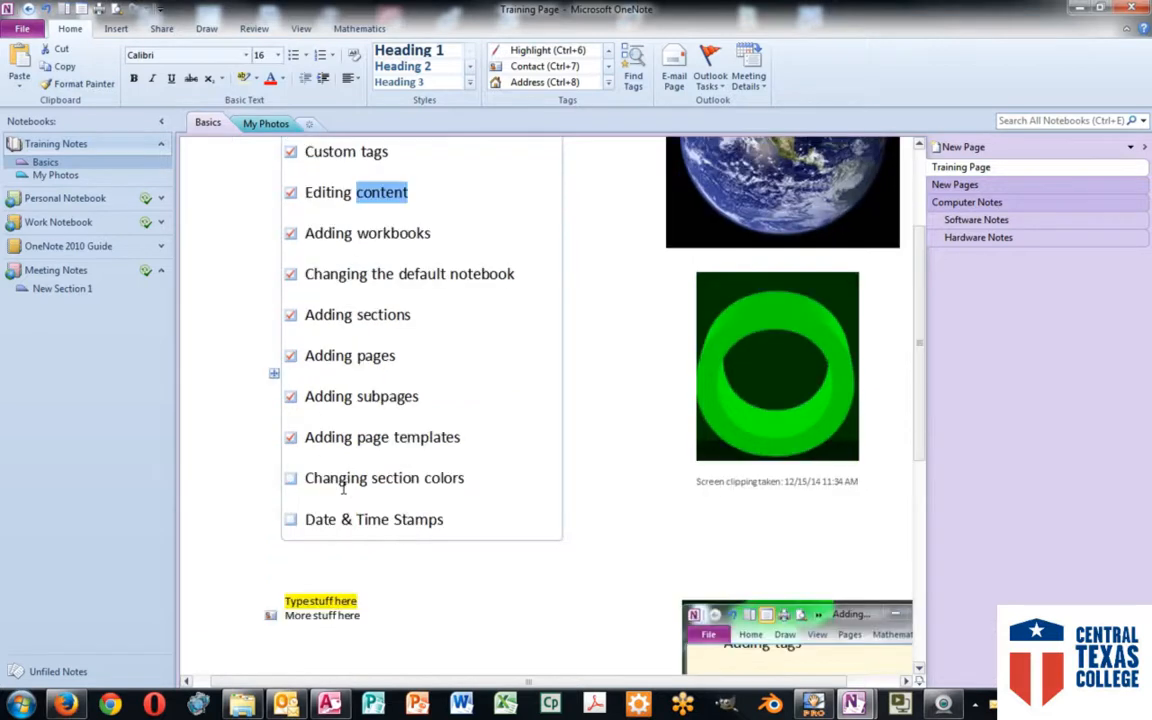
click(291, 480)
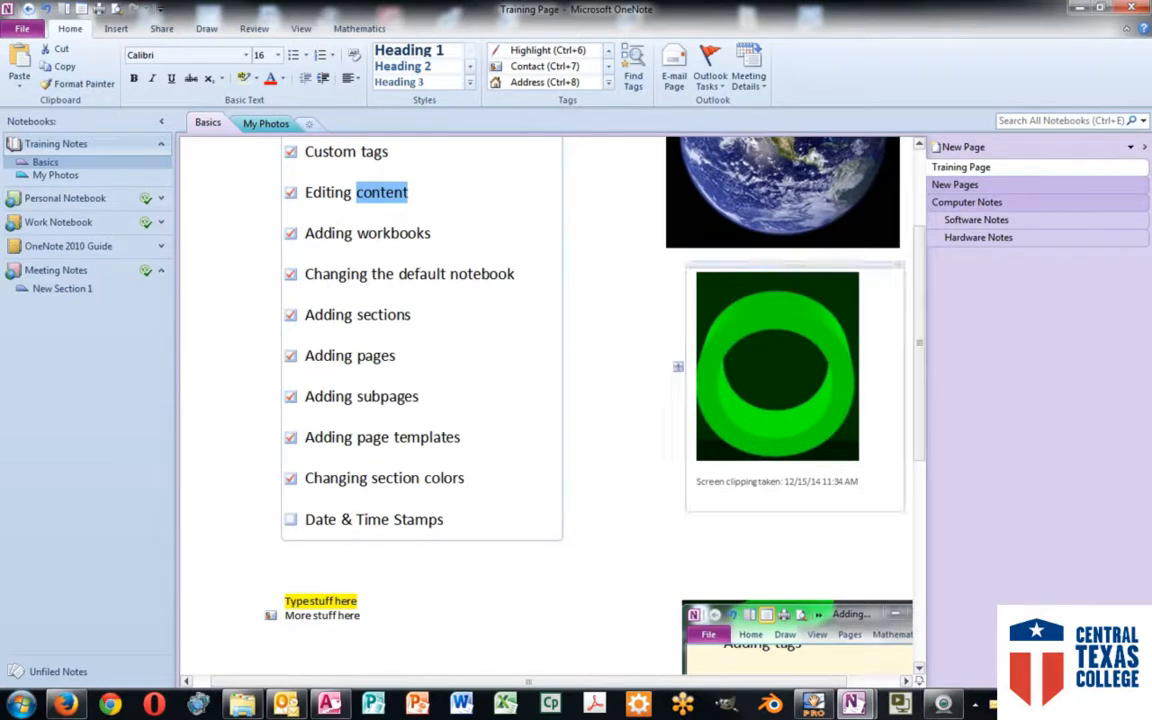
Step: Open the Software Notes page and add a note reading "Specific Notes" just below its title and date
click(976, 222)
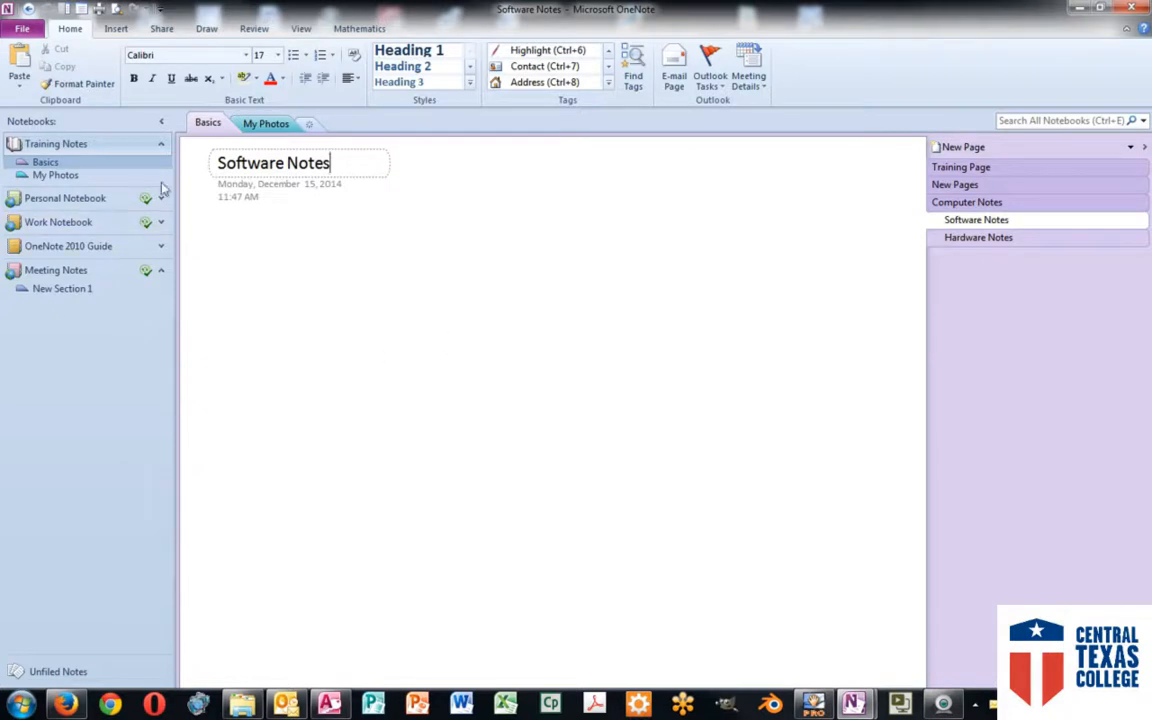
drag(186, 155, 391, 224)
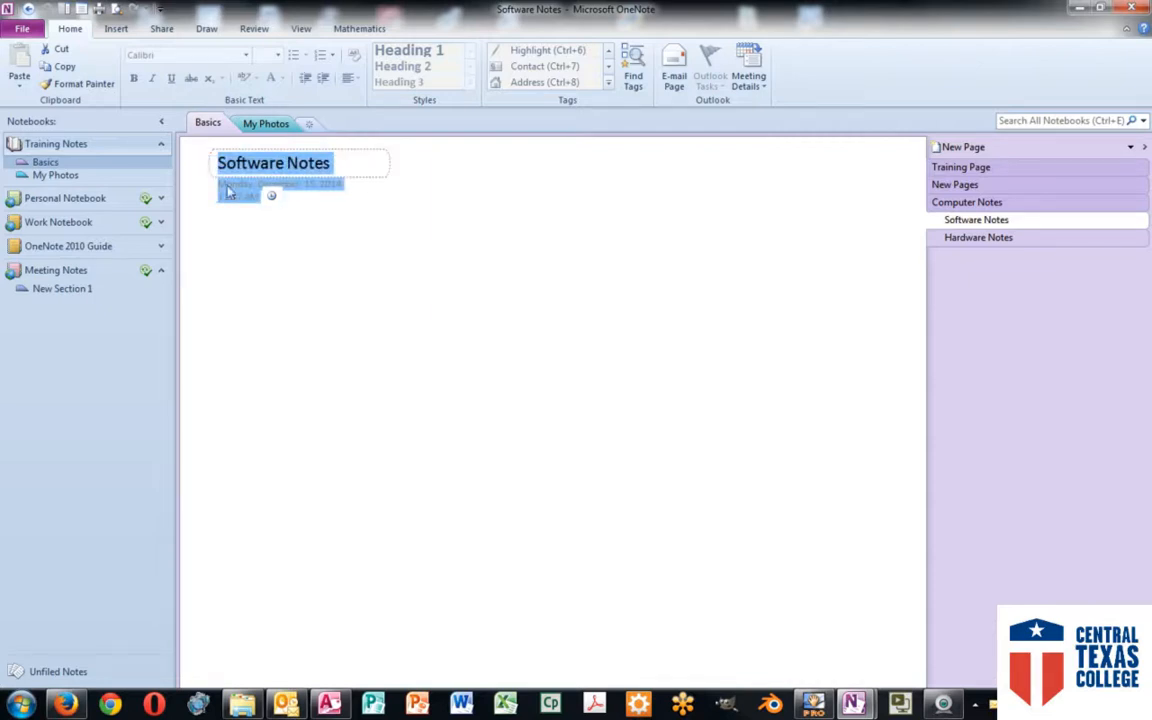
click(314, 219)
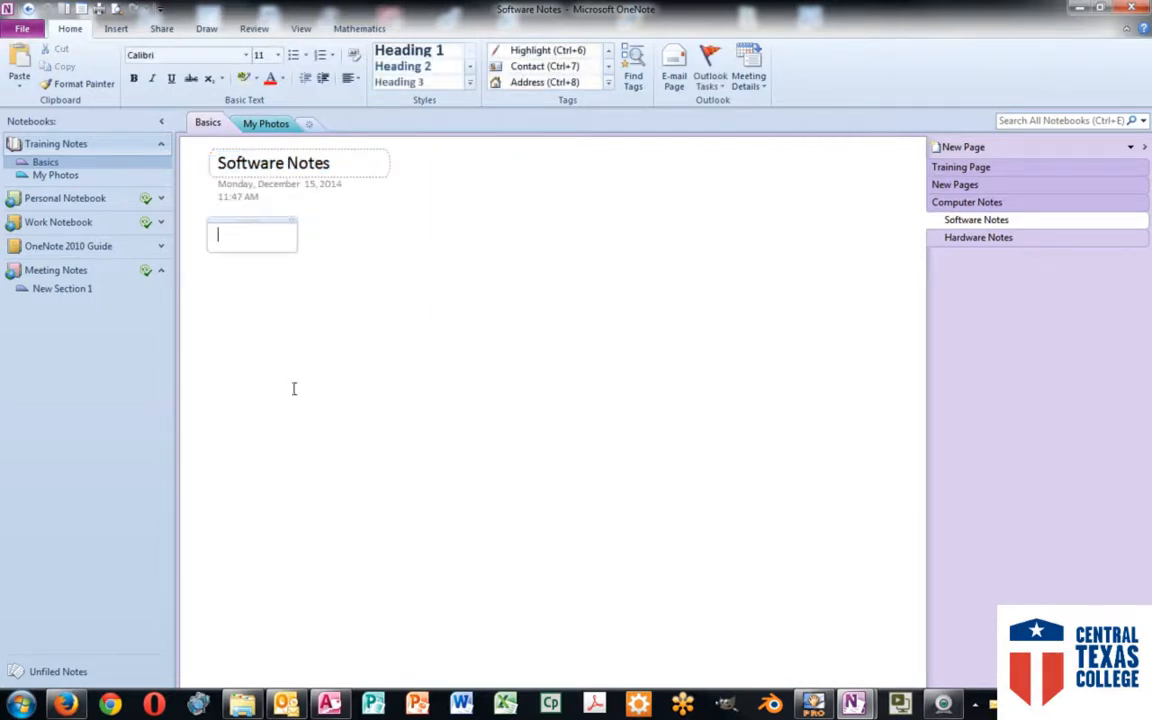
text(Specificde)
key(BackSpace)
key(BackSpace)
text(Notes)
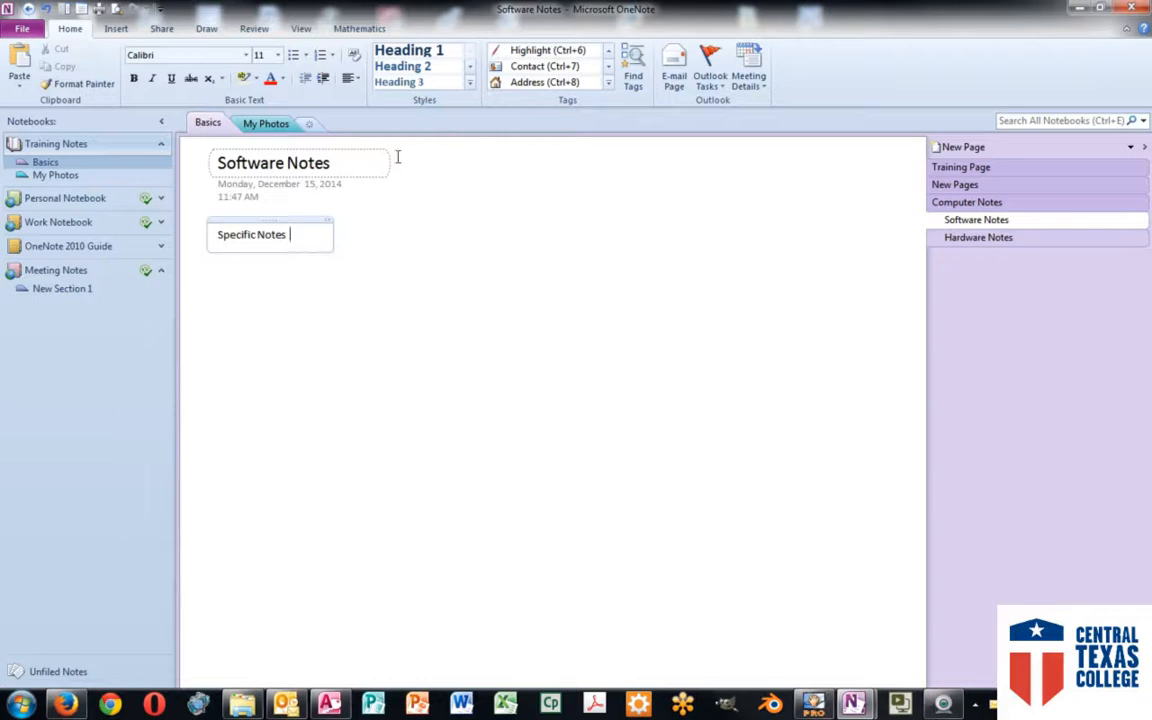
Step: Insert a combined date and time stamp after "Specific Notes" and add four line breaks below it
click(116, 30)
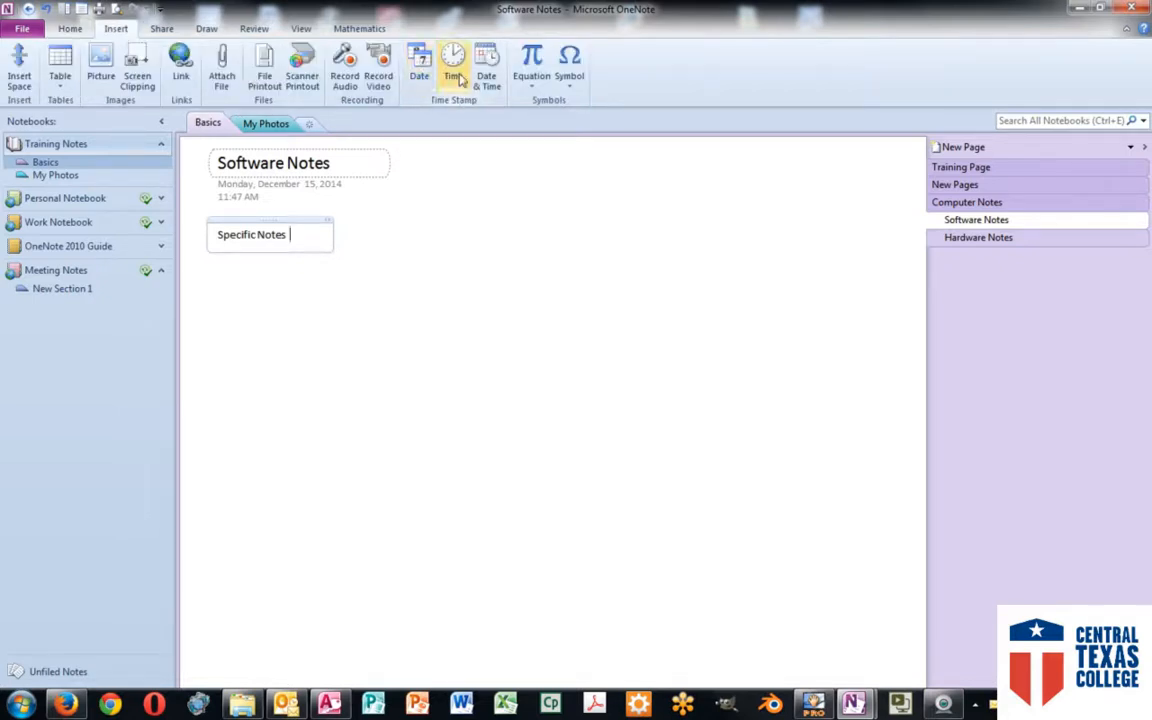
click(489, 68)
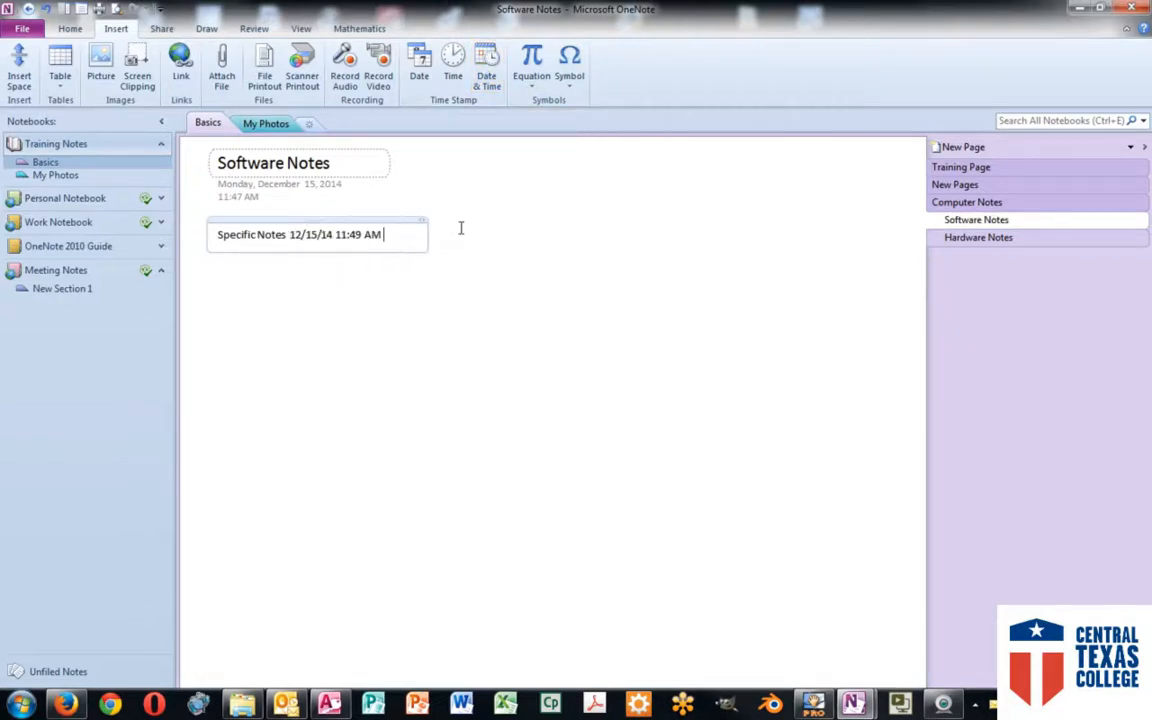
key(Return)
key(Return)
key(Return)
key(Return)
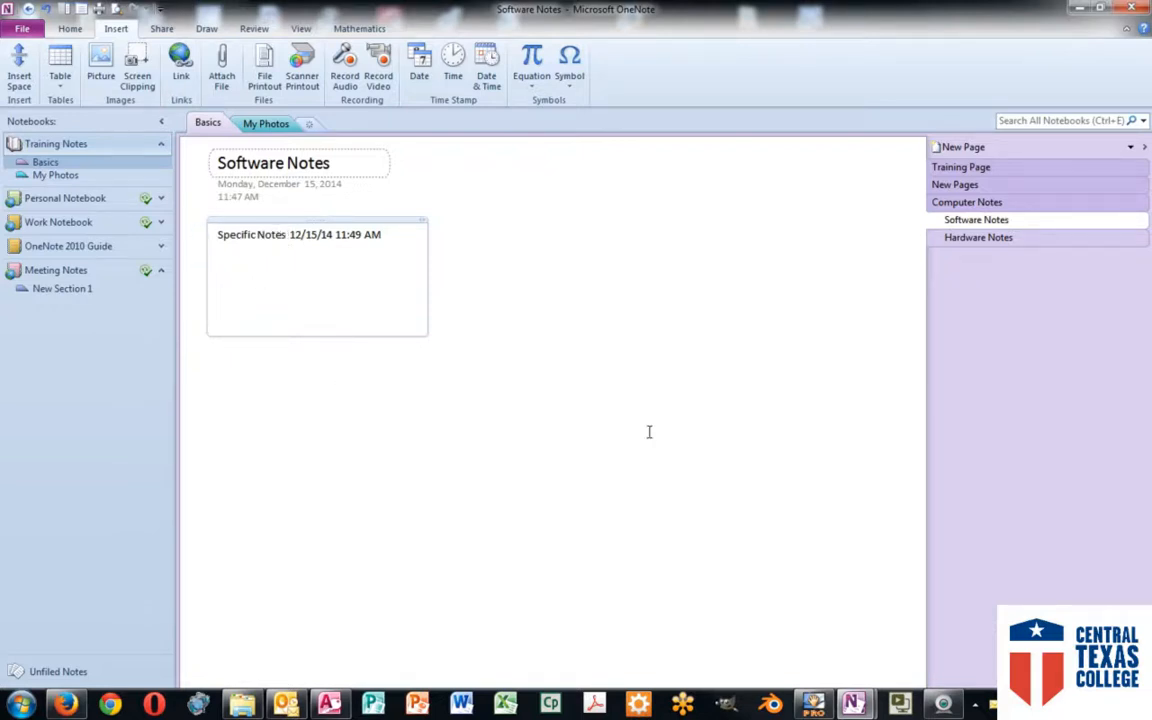
Step: Add a separate note reading "Another note -" to the right of Specific Notes and end it with a date stamp
click(613, 234)
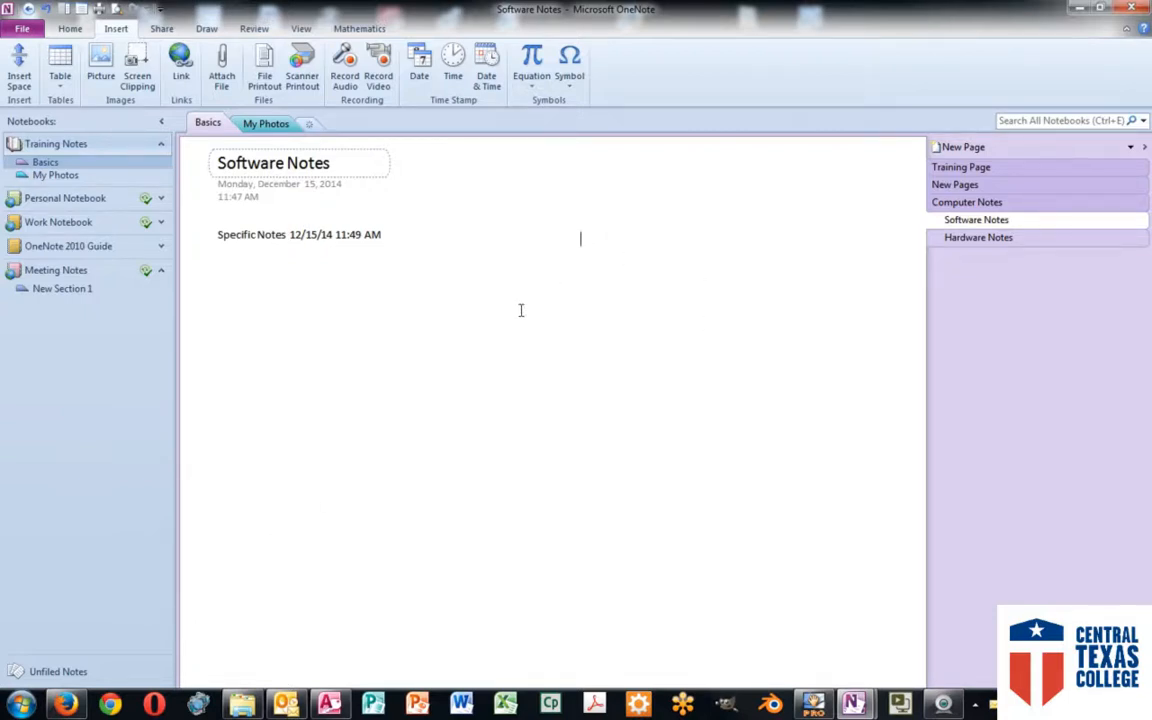
text(Another note)
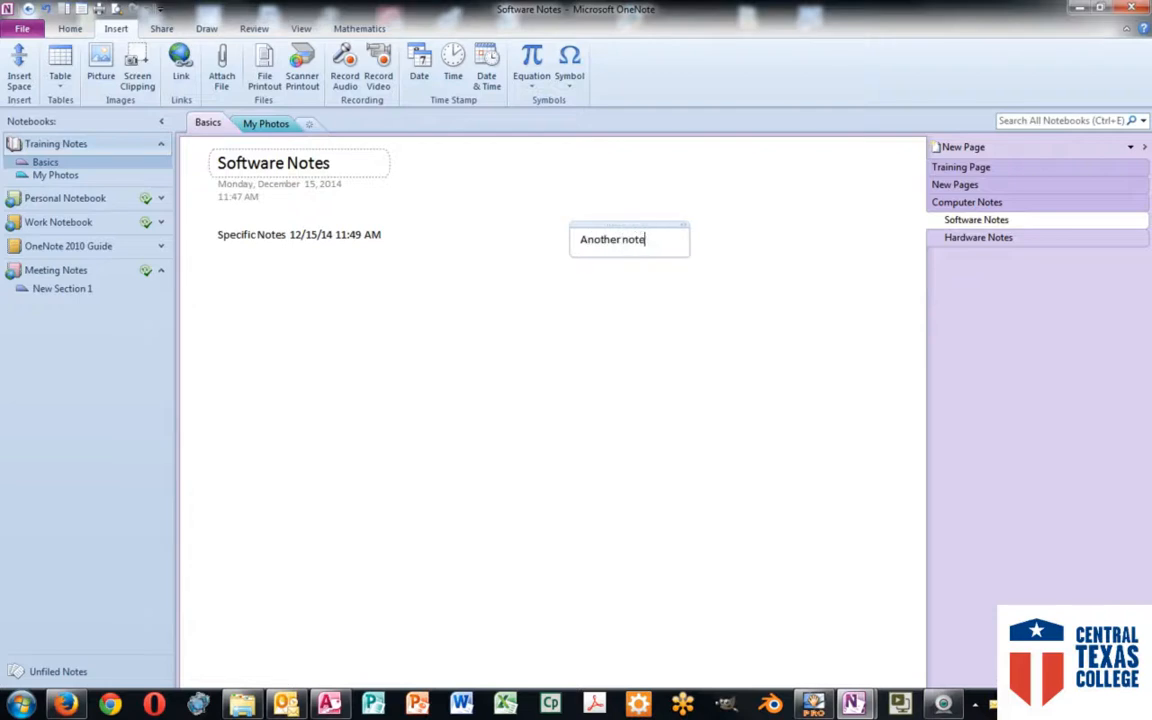
text( -)
click(419, 62)
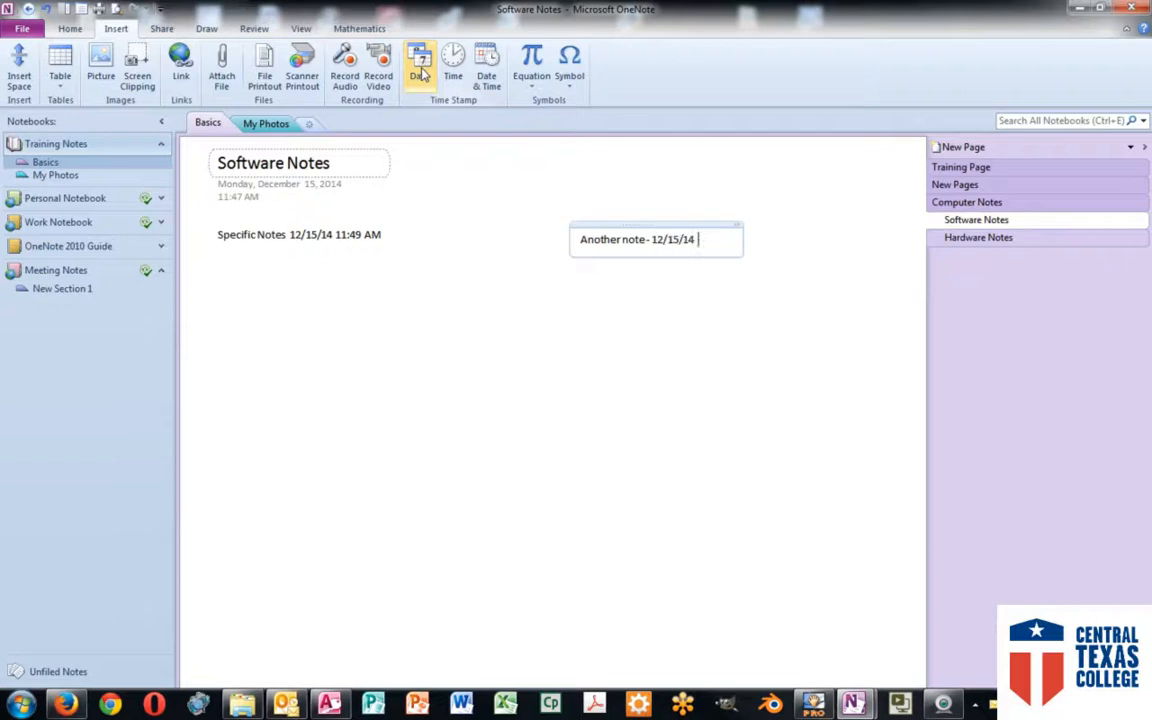
Step: Add a third note reading "One more note -" in the blank area below the other two and end it with a time stamp
click(416, 386)
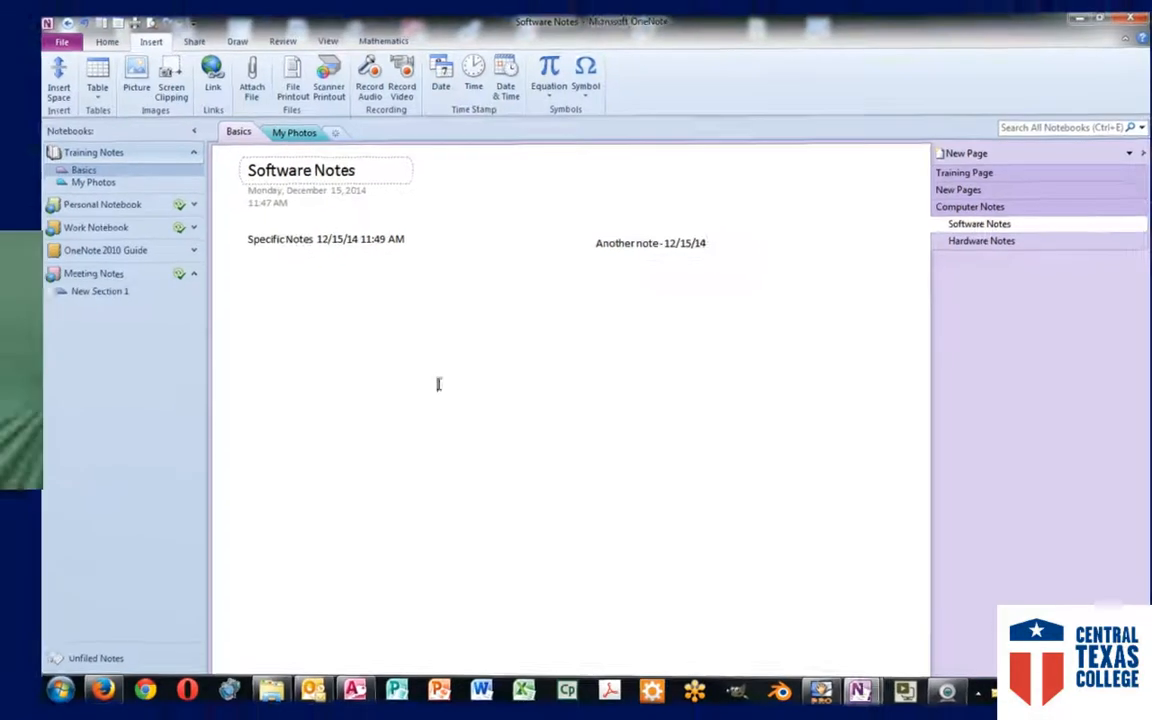
text(One mo)
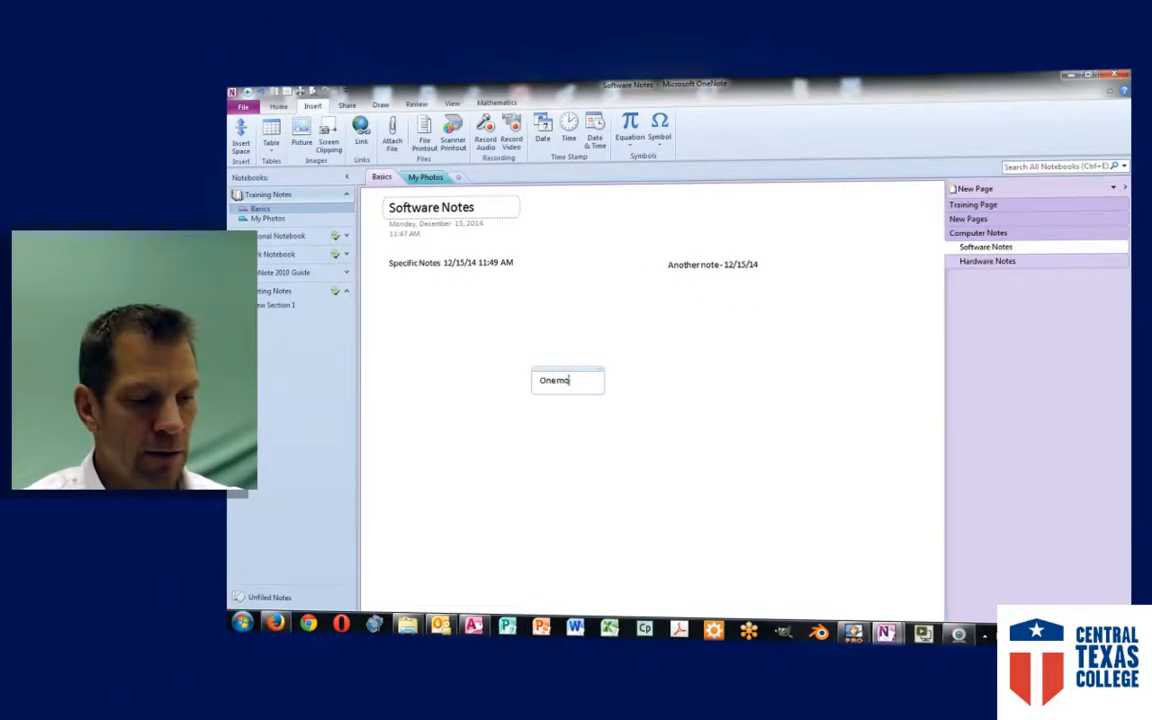
text(re note -)
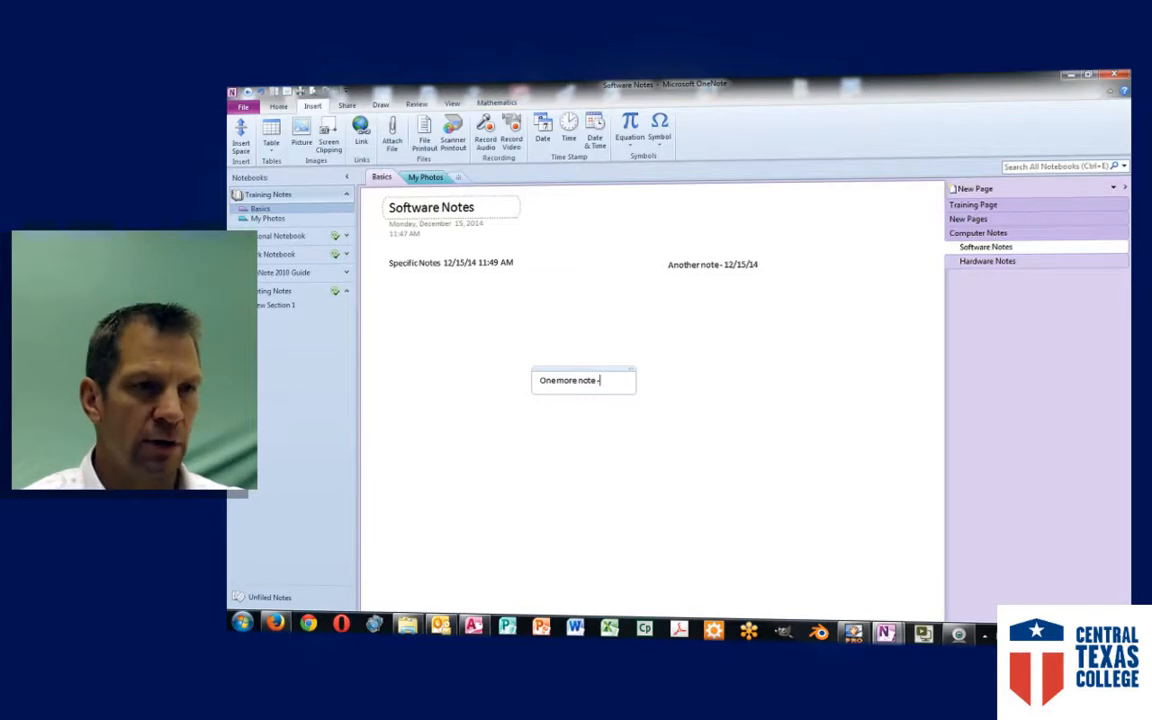
click(568, 128)
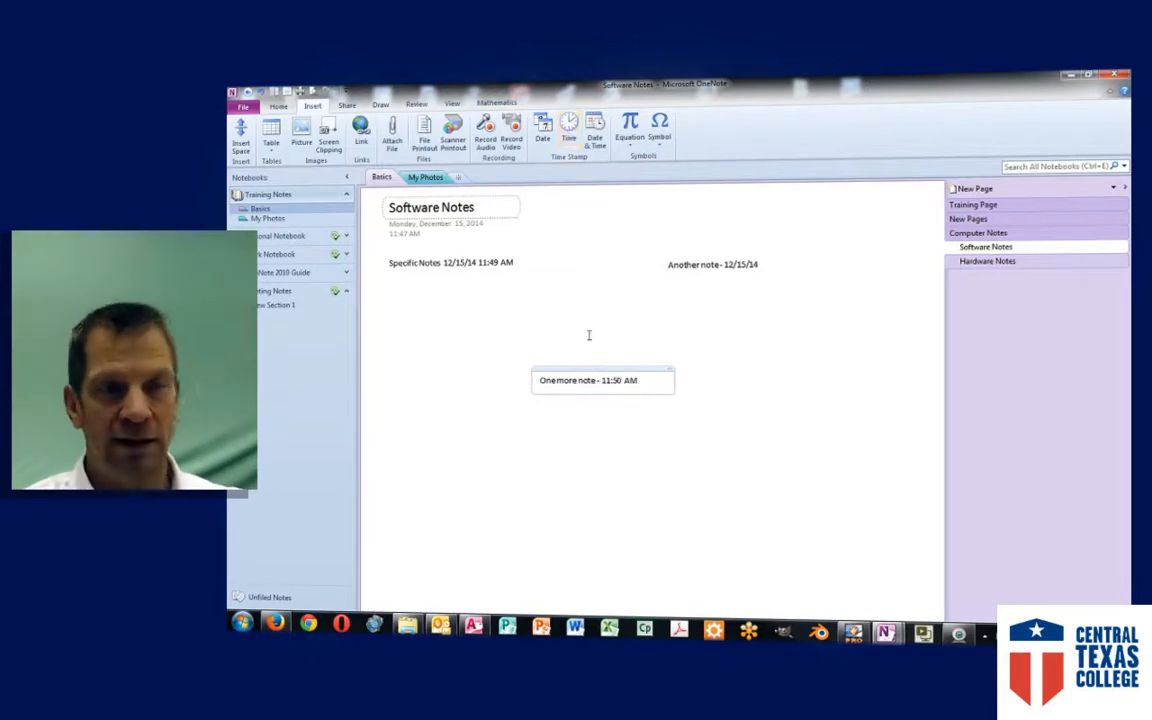